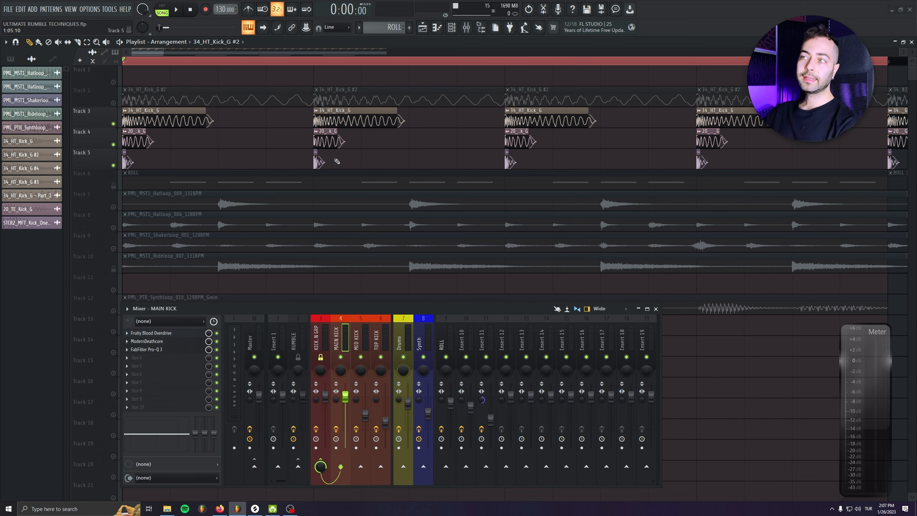
Inspect the effect chains and send routing of the RUMBLE and KICK MAIN GRP mixer tracks
{"action": "left_click", "coordinate": [295, 344]}
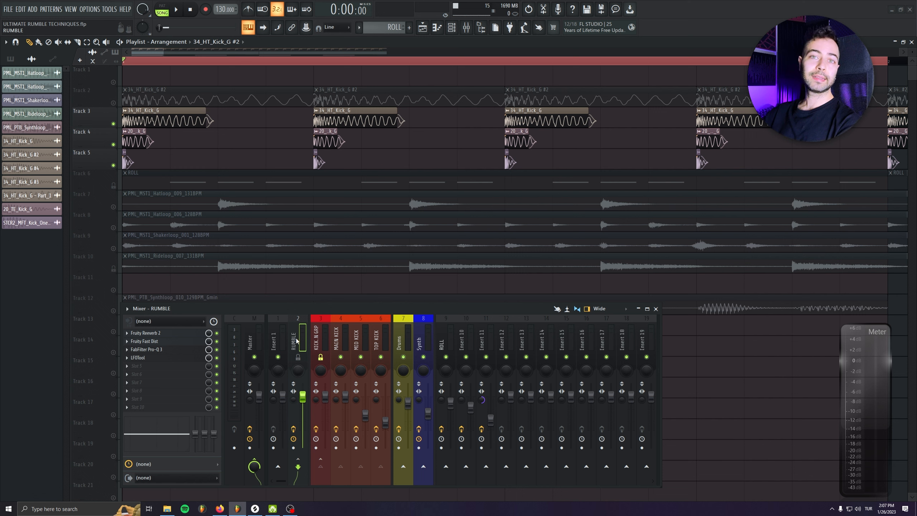
{"action": "left_click", "coordinate": [323, 335]}
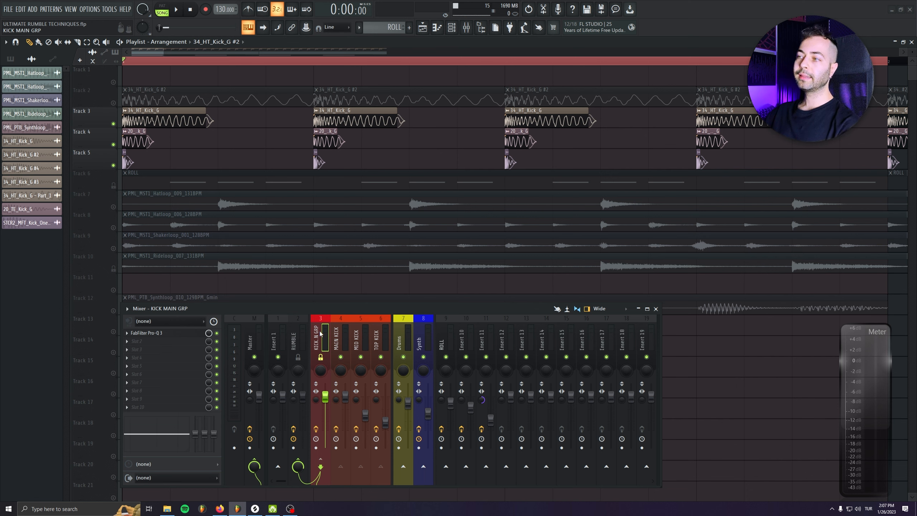
{"action": "left_click", "coordinate": [300, 338]}
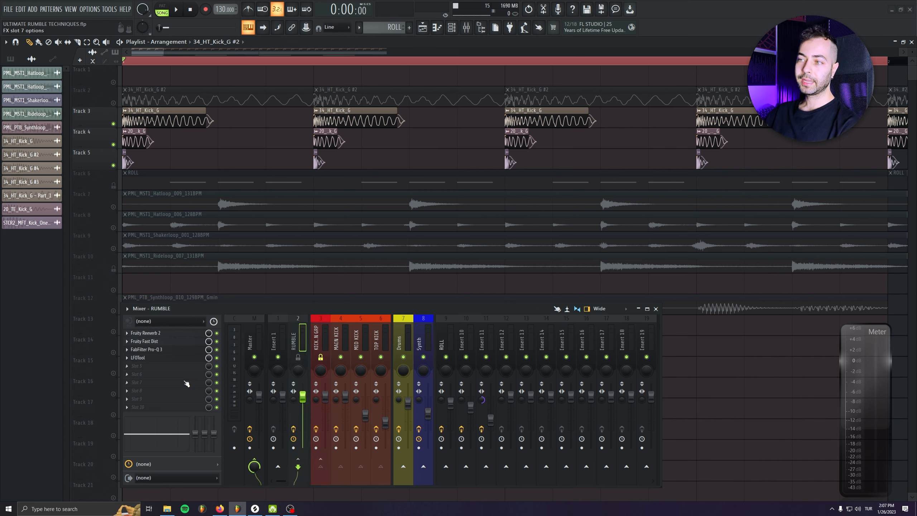
{"action": "left_click", "coordinate": [323, 336]}
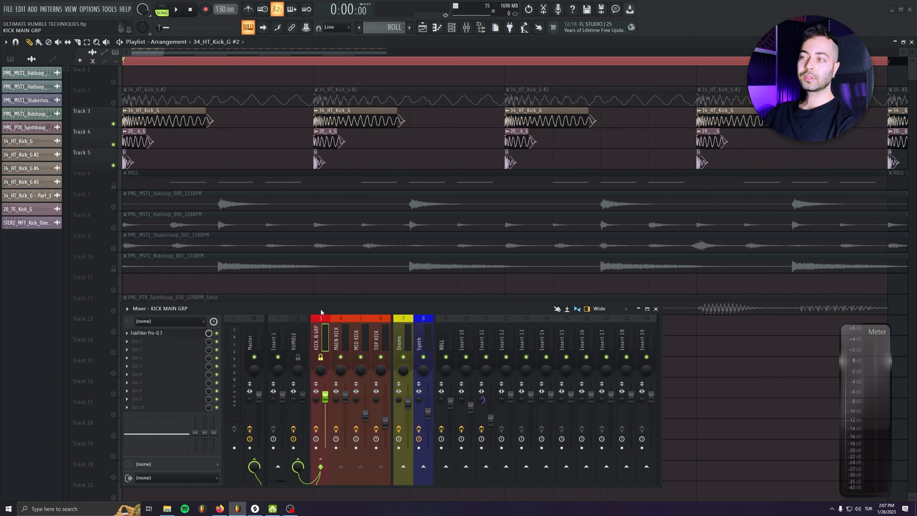
Activate the RUMBLE mixer track with its effects bypassed and silence KICK MAIN GRP's send to the Master
{"action": "key", "text": "space"}
{"action": "left_click_drag", "start_coordinate": [326, 404], "coordinate": [327, 405]}
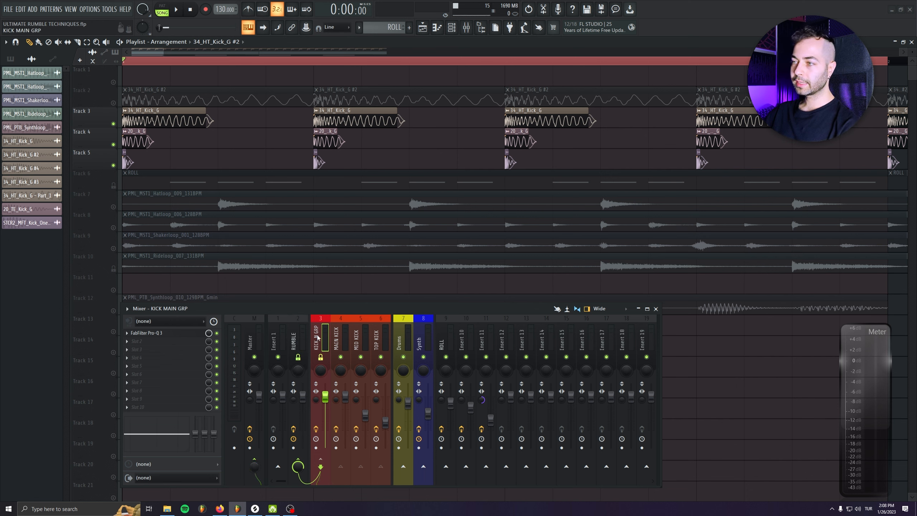
{"action": "left_click", "coordinate": [305, 330]}
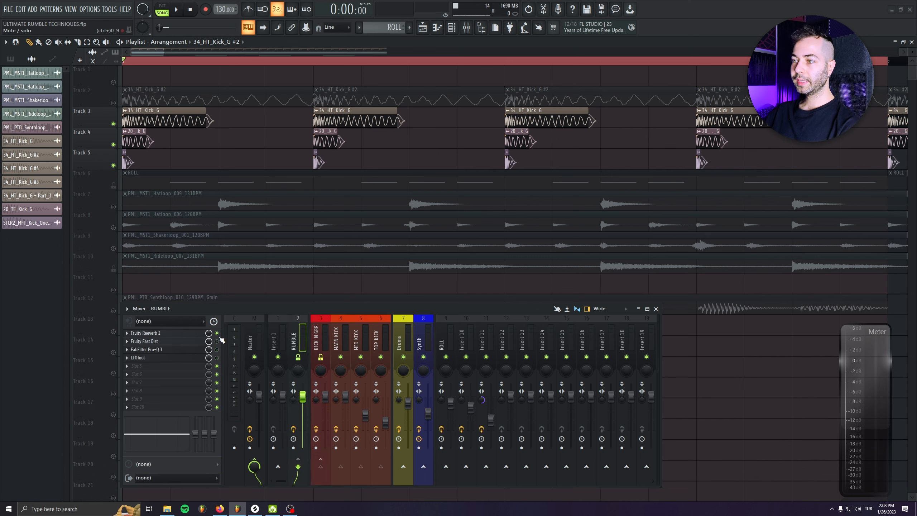
{"action": "left_click", "coordinate": [326, 336]}
{"action": "left_click", "coordinate": [301, 331]}
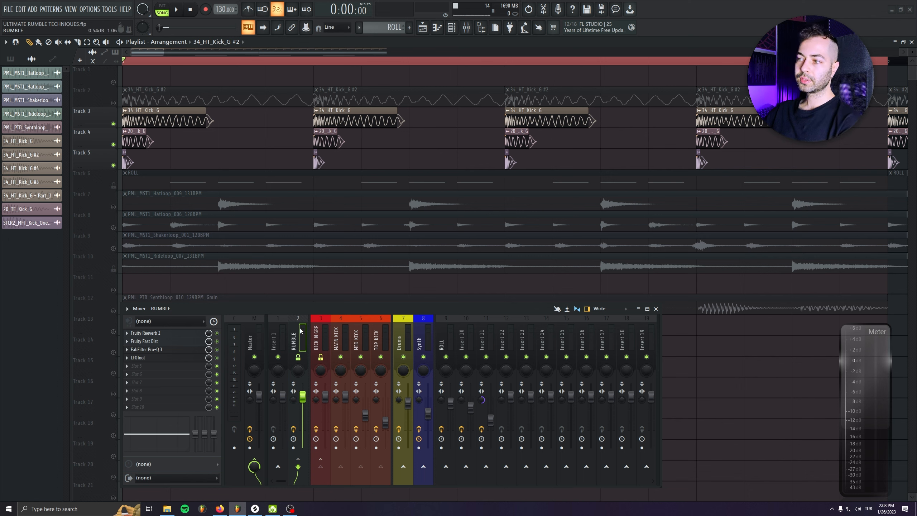
{"action": "left_click", "coordinate": [329, 334]}
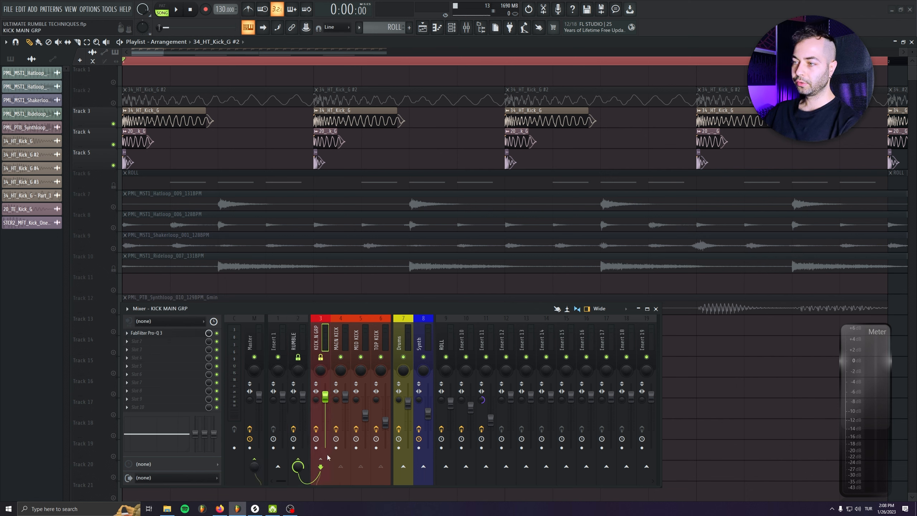
{"action": "left_click", "coordinate": [298, 327]}
Play the kick loop through the RUMBLE track without effects and compare levels with KICK MAIN GRP
{"action": "key", "text": "space"}
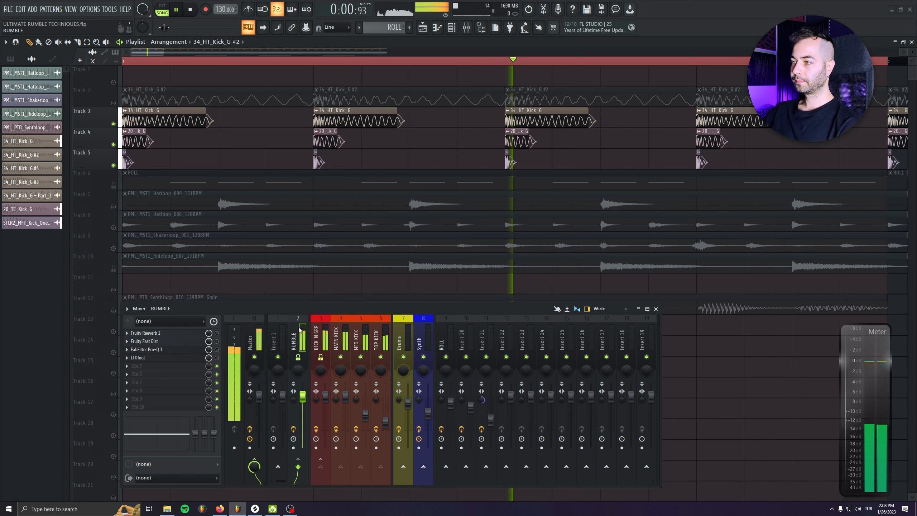
{"action": "left_click", "coordinate": [325, 398]}
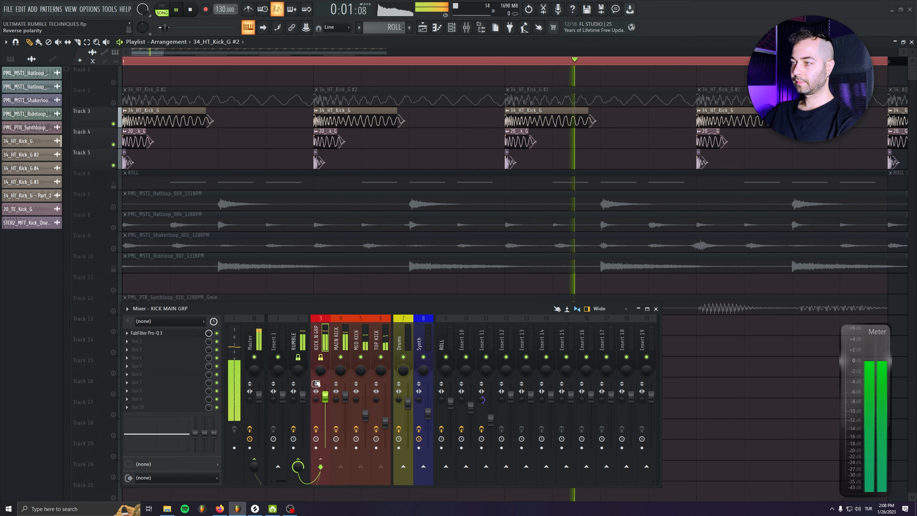
{"action": "key", "text": "space"}
Enable Fruity Reeverb 2 on the RUMBLE track, open its settings and audition the kick loop through it
{"action": "left_click", "coordinate": [298, 361]}
{"action": "left_click", "coordinate": [146, 333]}
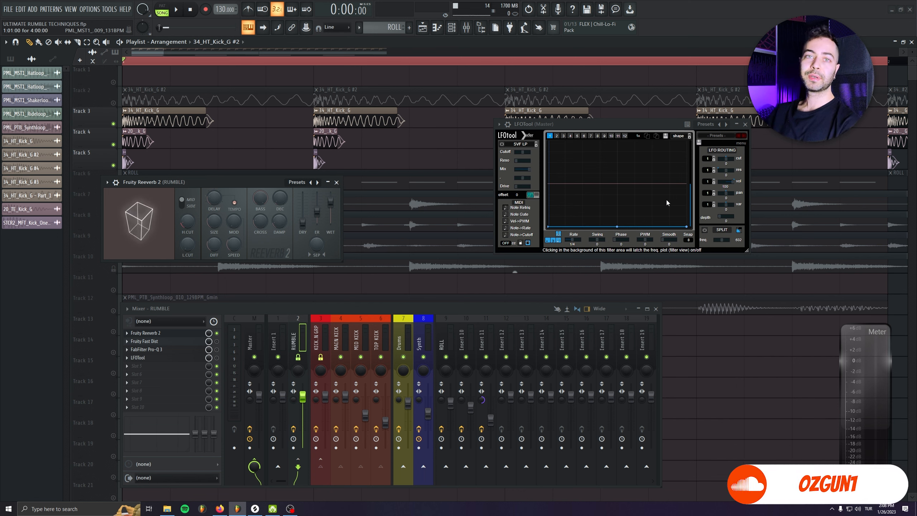
{"action": "key", "text": "space"}
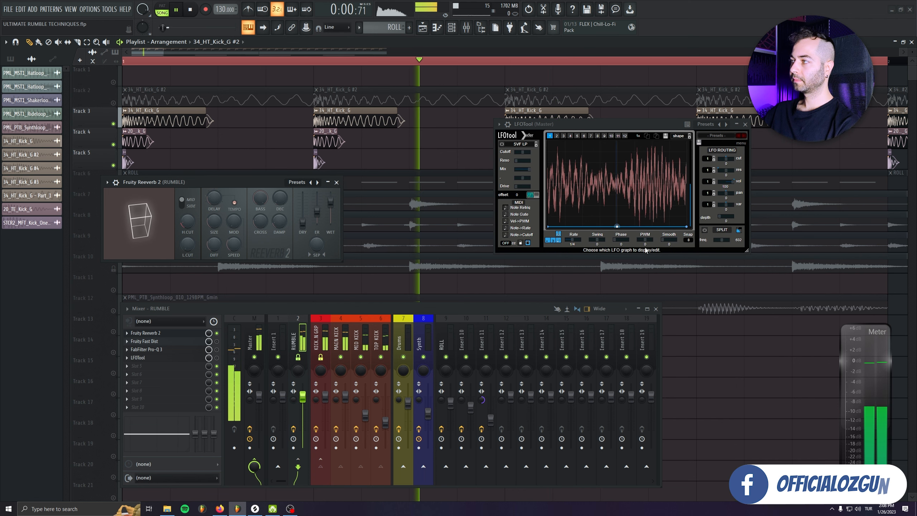
{"action": "key", "text": "space"}
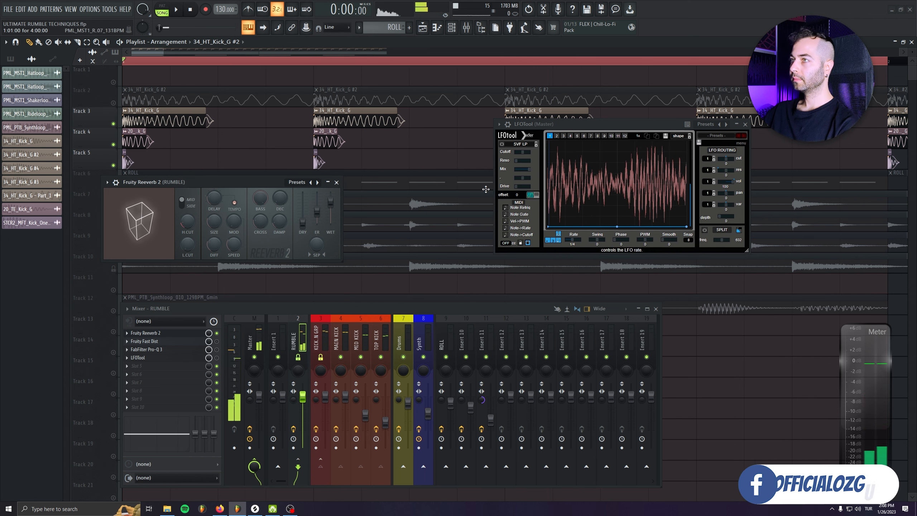
{"action": "key", "text": "space"}
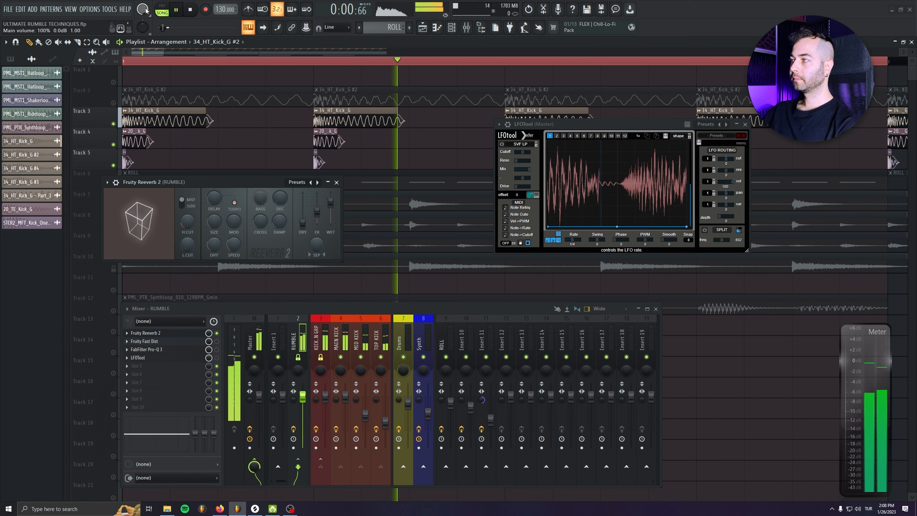
{"action": "key", "text": "space"}
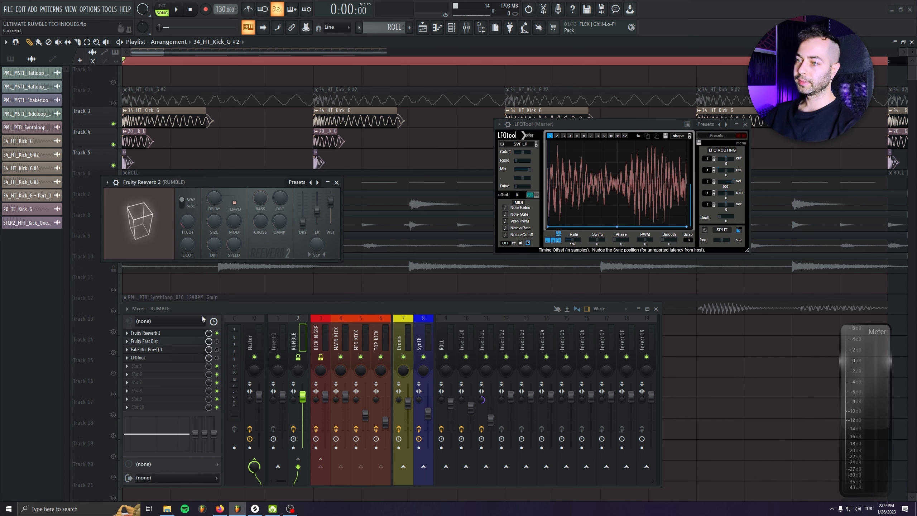
Enable Fruity Fast Dist on the RUMBLE track, open its settings and audition the distorted reverb
{"action": "left_click", "coordinate": [217, 342]}
{"action": "left_click", "coordinate": [191, 343]}
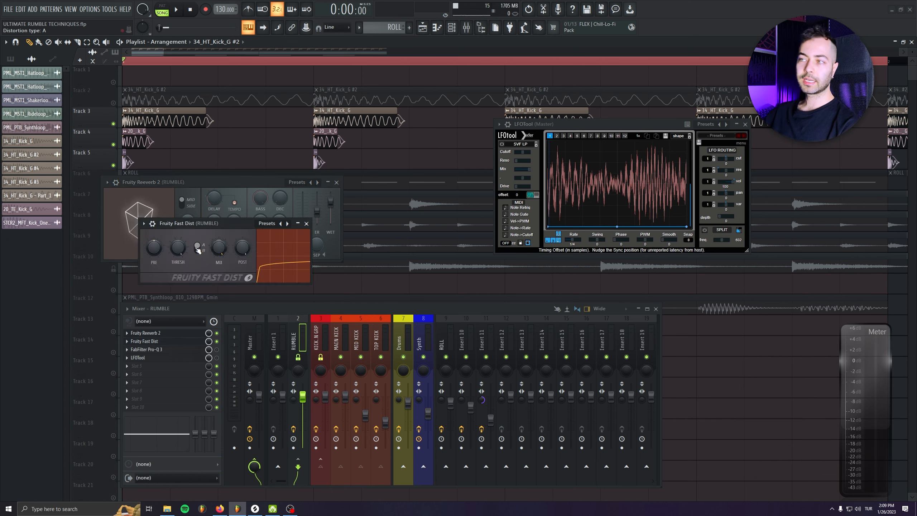
{"action": "left_click_drag", "start_coordinate": [189, 223], "coordinate": [183, 218]}
{"action": "key", "text": "space"}
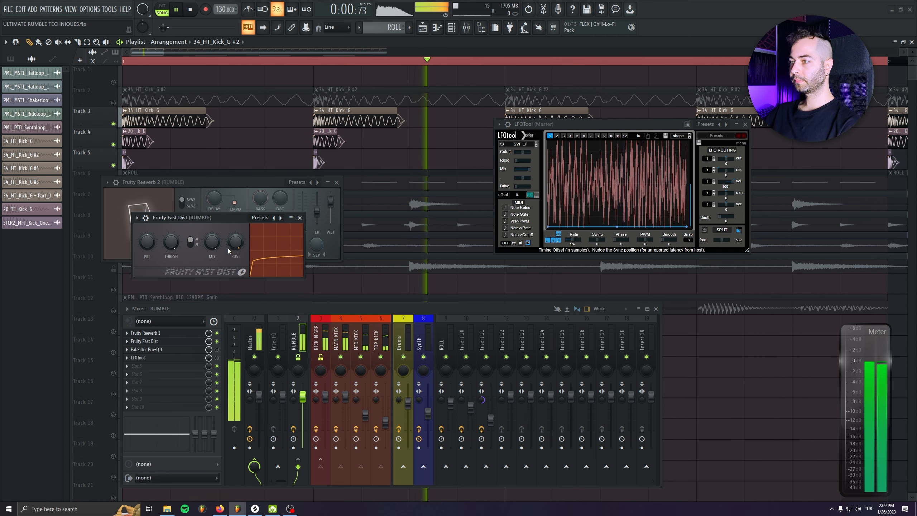
{"action": "key", "text": "space"}
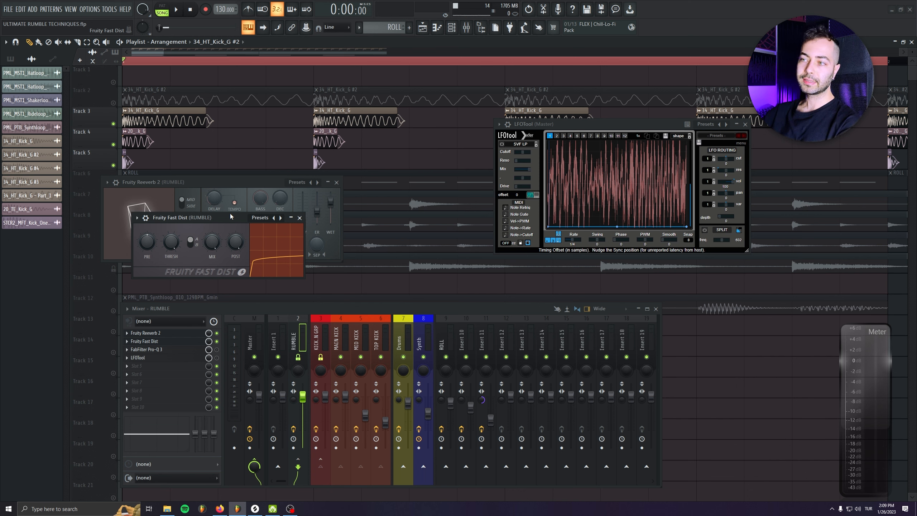
Shift the RUMBLE effects so that slot 3 is empty between Fruity Fast Dist and FabFilter Pro-Q 3
{"action": "scroll", "coordinate": [146, 359], "scroll_direction": "down", "scroll_amount": 2}
{"action": "scroll", "coordinate": [153, 341], "scroll_direction": "down", "scroll_amount": 1}
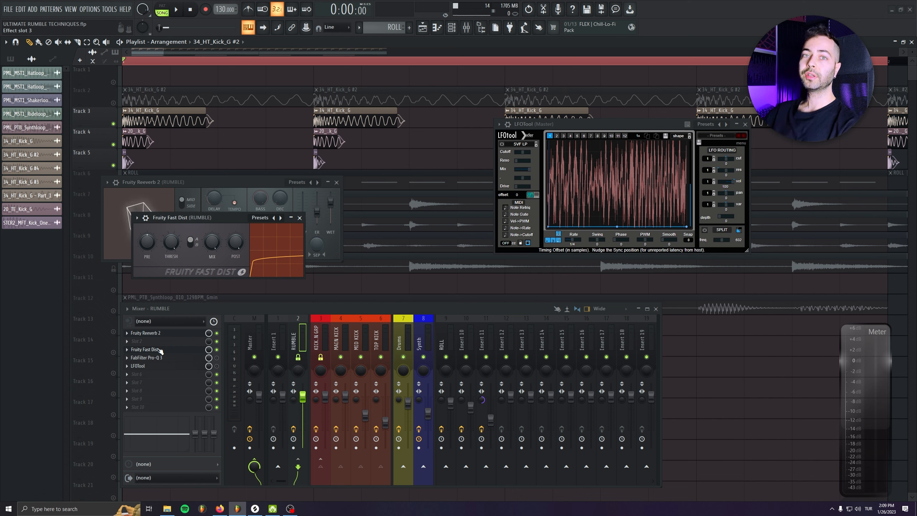
{"action": "scroll", "coordinate": [159, 350], "scroll_direction": "up", "scroll_amount": 1}
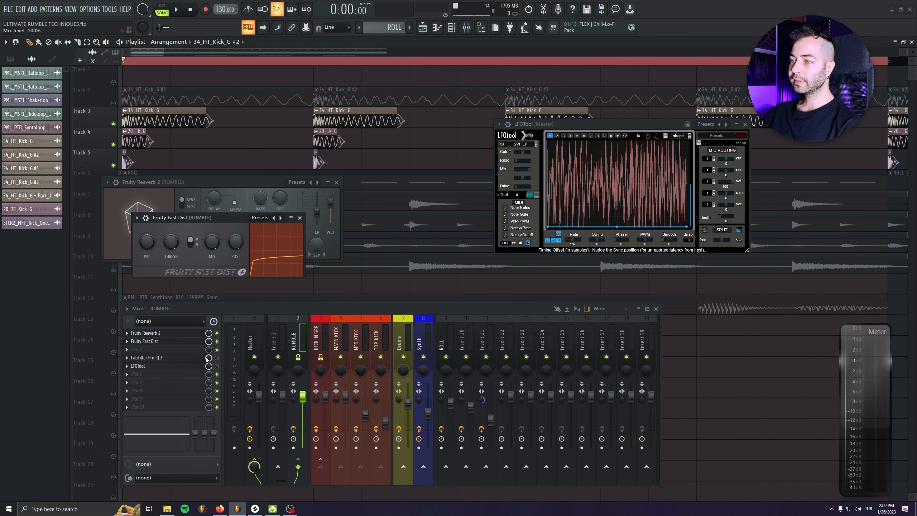
Enable FabFilter Pro-Q 3 on the RUMBLE track, audition its filtering and close its window
{"action": "left_click", "coordinate": [195, 357]}
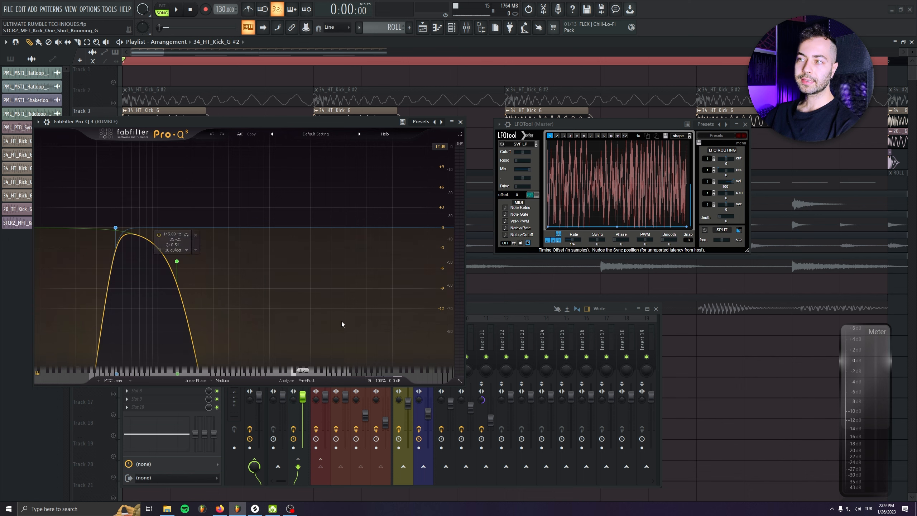
{"action": "key", "text": "space"}
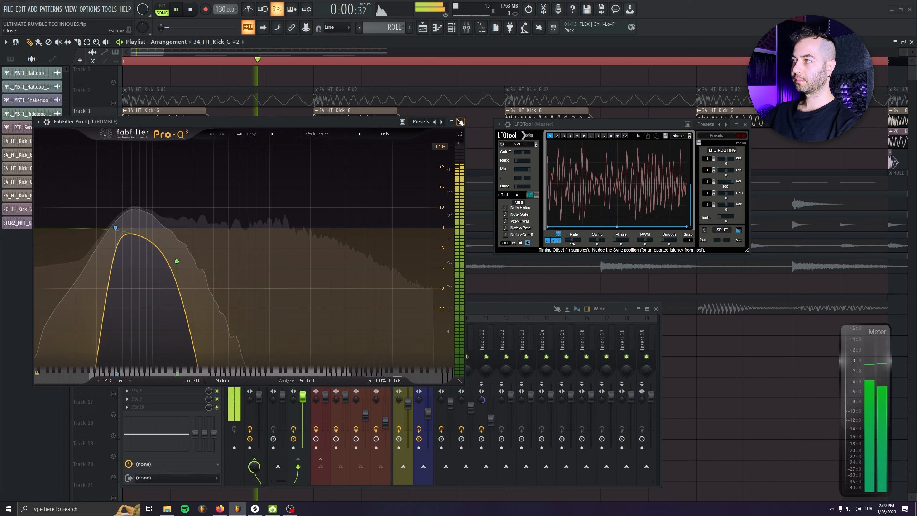
{"action": "left_click", "coordinate": [460, 122]}
{"action": "key", "text": "space"}
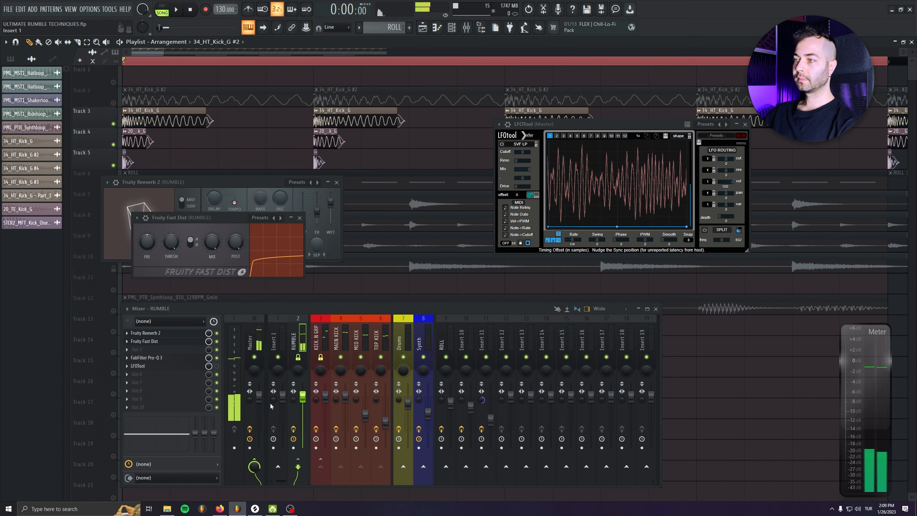
Enable LFOTool on the RUMBLE track, audition the ducking and close the RUMBLE plugin windows
{"action": "left_click", "coordinate": [163, 366]}
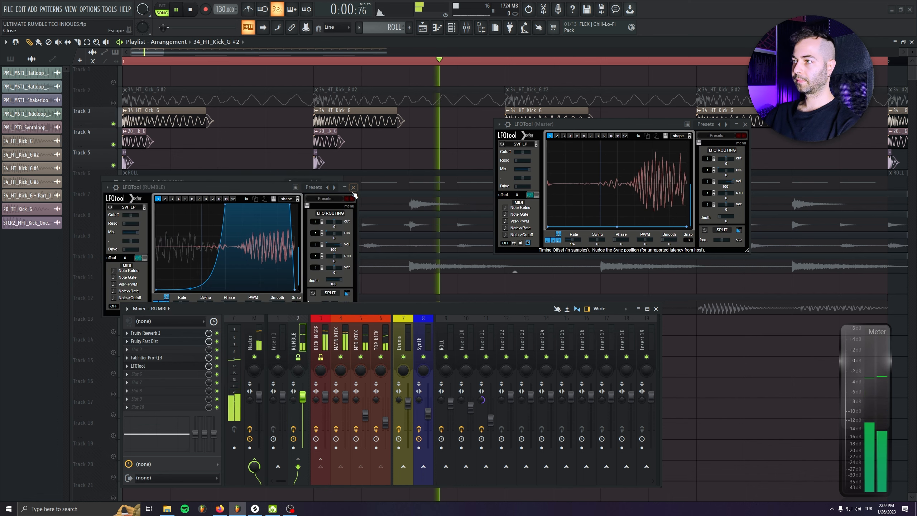
{"action": "left_click", "coordinate": [354, 187]}
{"action": "left_click", "coordinate": [337, 182]}
{"action": "left_click", "coordinate": [300, 218]}
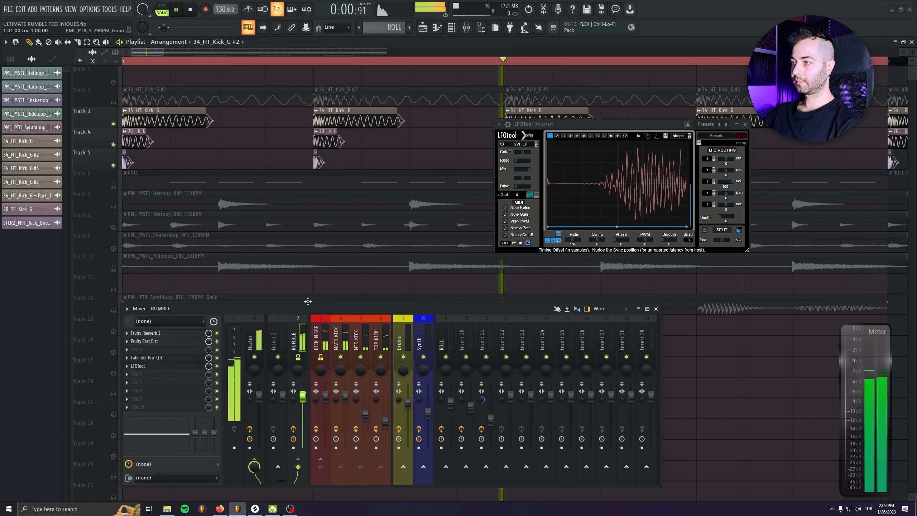
Restore KICK MAIN GRP's send to the Master and review the RUMBLE track's LFOTool curve during playback
{"action": "left_click", "coordinate": [320, 340]}
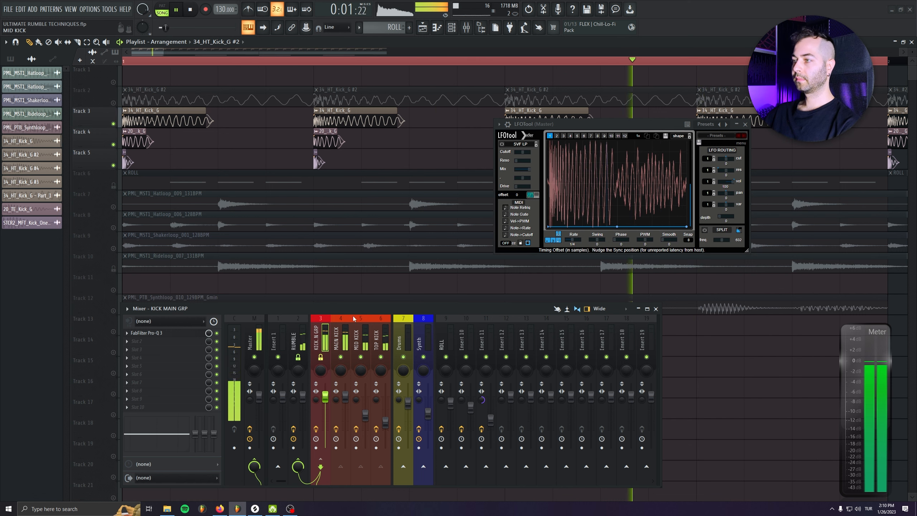
{"action": "left_click", "coordinate": [297, 323]}
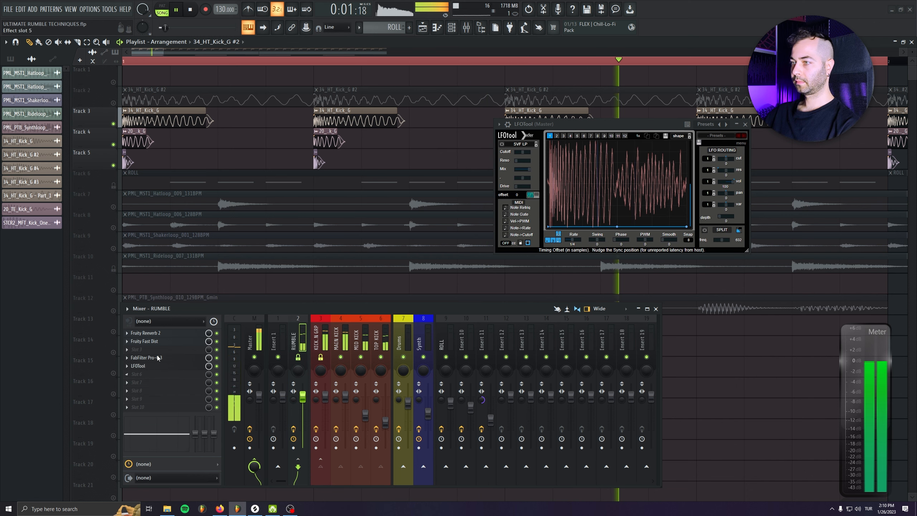
{"action": "left_click", "coordinate": [137, 365]}
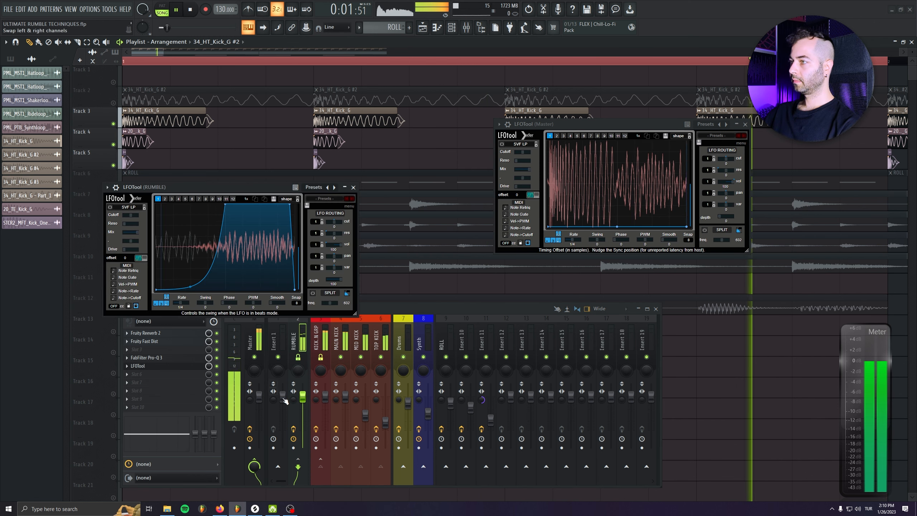
{"action": "left_click", "coordinate": [354, 187]}
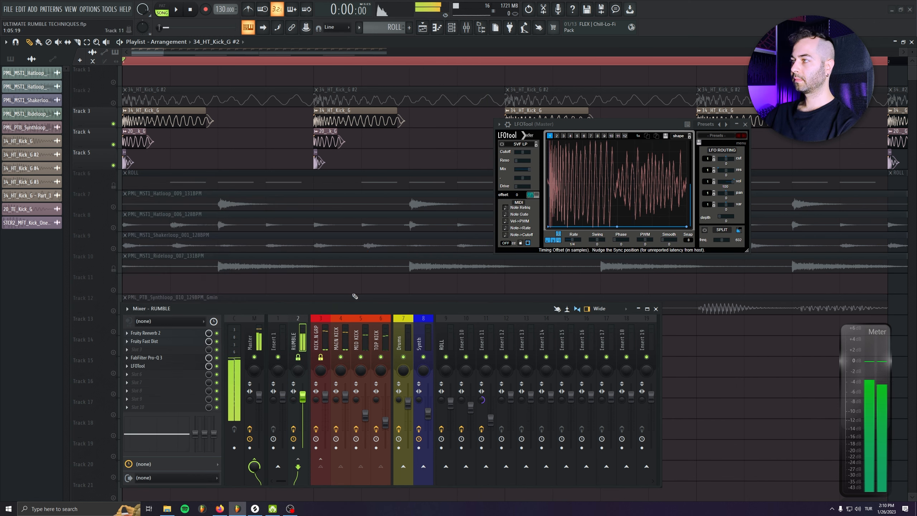
{"action": "left_click", "coordinate": [190, 10]}
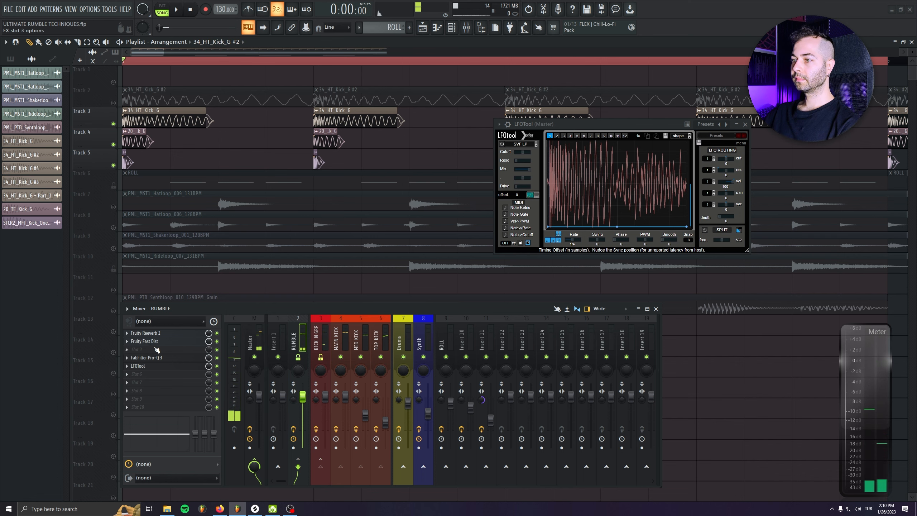
Raise the high-cut frequency in the RUMBLE track's FabFilter Pro-Q 3 during playback, with a Q of 0.472
{"action": "left_click", "coordinate": [146, 358]}
{"action": "key", "text": "space"}
{"action": "left_click_drag", "start_coordinate": [177, 264], "coordinate": [205, 270]}
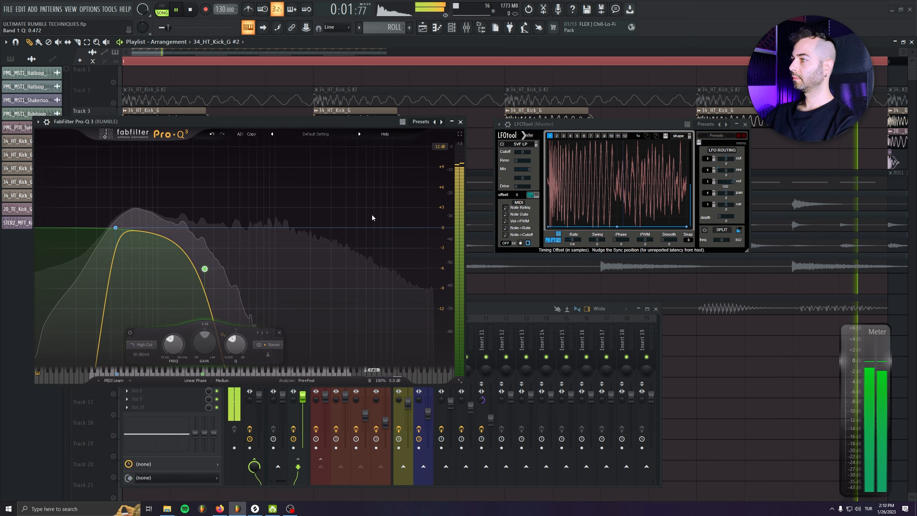
{"action": "left_click", "coordinate": [460, 122]}
Unmute playlist tracks 7, 8 and 9 with the two hat loops and the shaker loop
{"action": "left_click", "coordinate": [114, 208]}
{"action": "left_click", "coordinate": [114, 228]}
{"action": "left_click", "coordinate": [113, 249]}
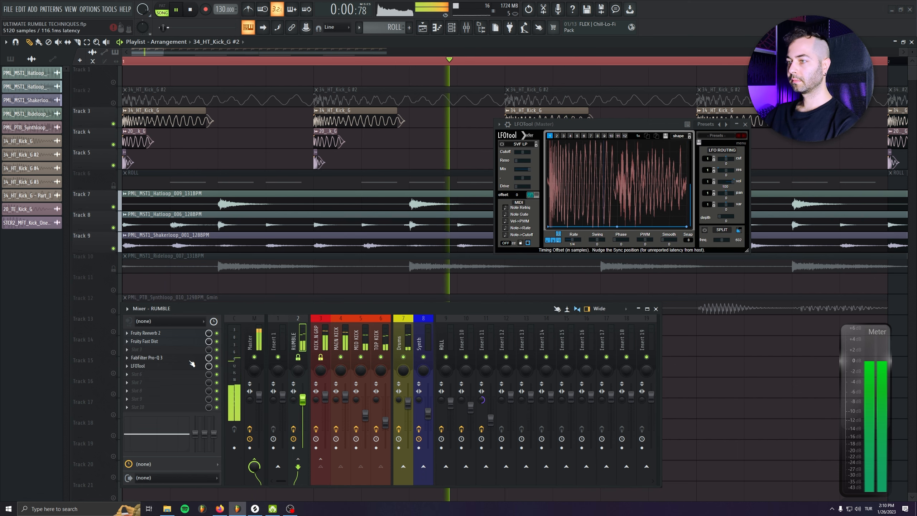
Set the high cut in the RUMBLE track's FabFilter Pro-Q 3 to about 194.92 Hz and close the equalizer
{"action": "left_click", "coordinate": [146, 357]}
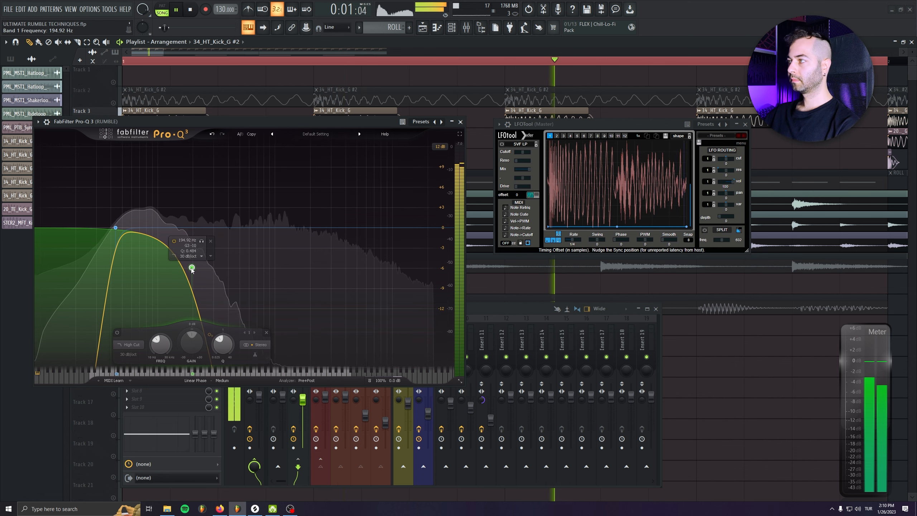
{"action": "key", "text": "Escape"}
Mute playlist tracks 9 and 8, leaving the Hatloop_009 track active
{"action": "left_click", "coordinate": [114, 249]}
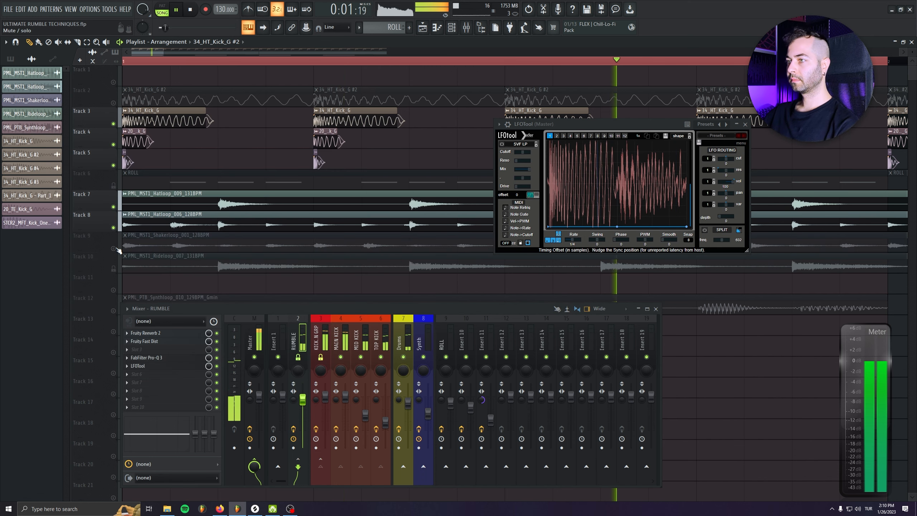
{"action": "left_click", "coordinate": [114, 227]}
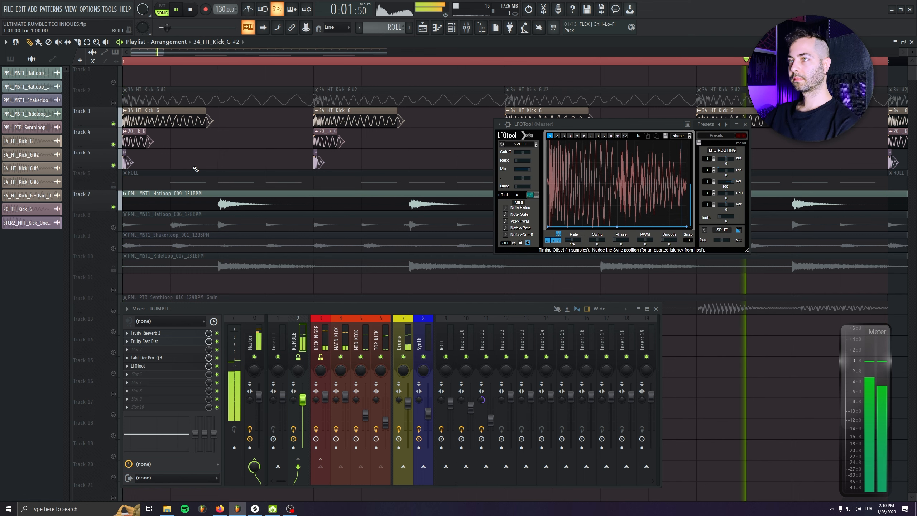
Place a 34_HT_Kick_G clip at the start of a newly inserted Track 3 and audition it soloed with the first beat looped
{"action": "key", "text": "space"}
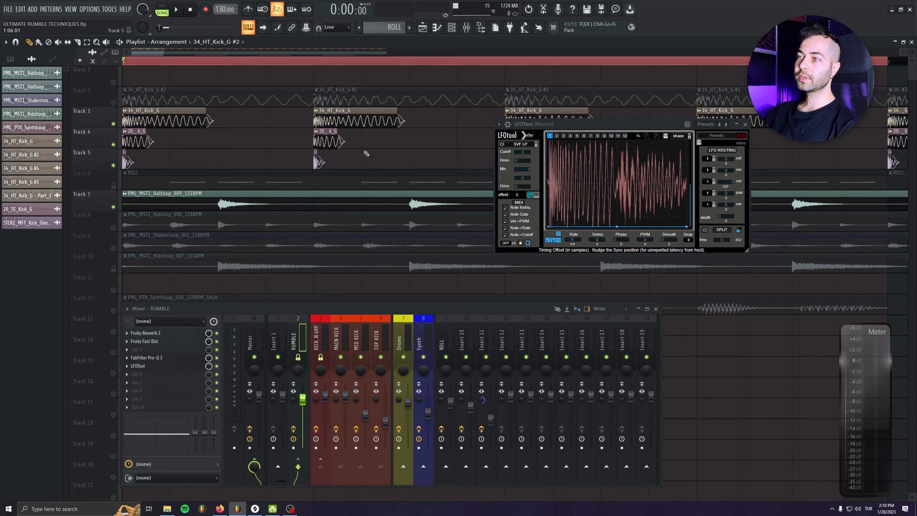
{"action": "scroll", "coordinate": [366, 153], "scroll_direction": "down", "scroll_amount": 2}
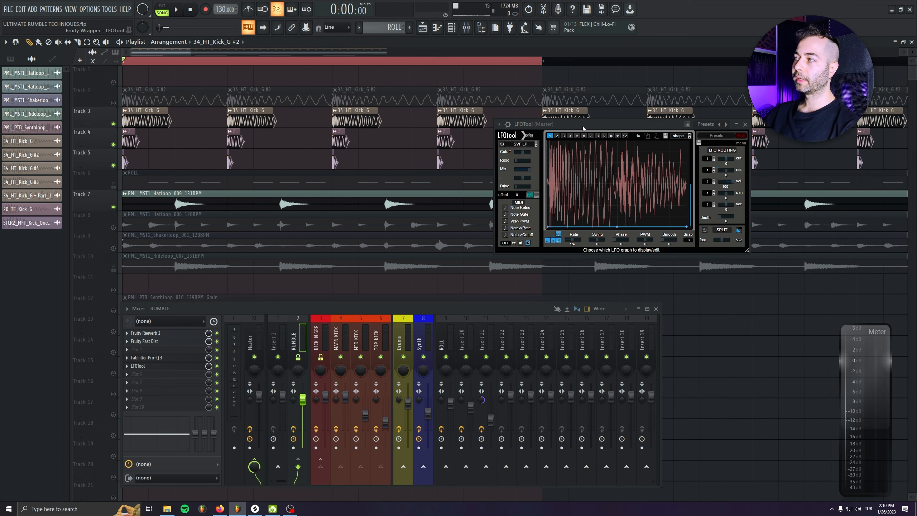
{"action": "left_click_drag", "start_coordinate": [583, 128], "coordinate": [634, 343]}
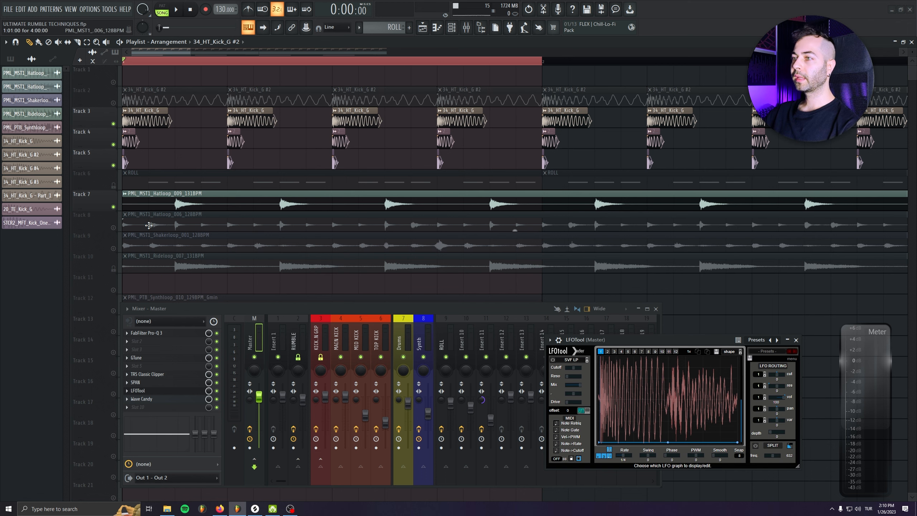
{"action": "left_click", "coordinate": [313, 345]}
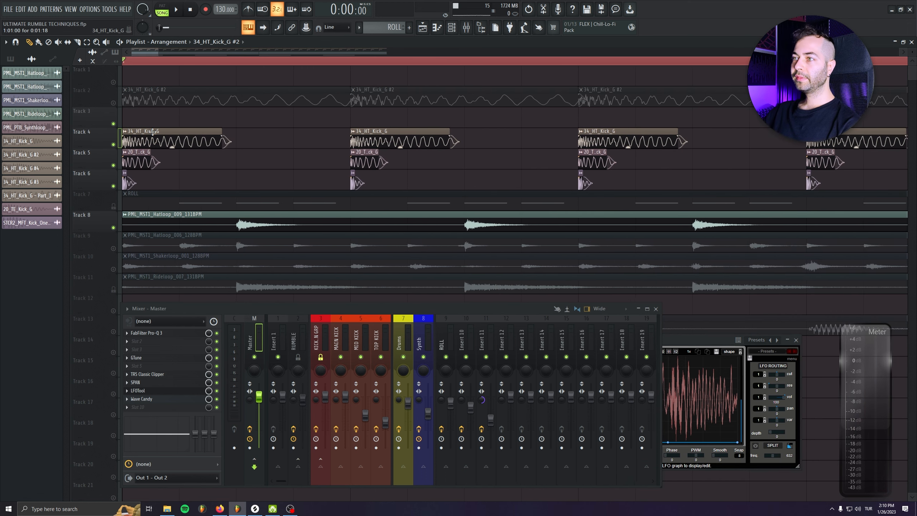
{"action": "left_click", "coordinate": [152, 112]}
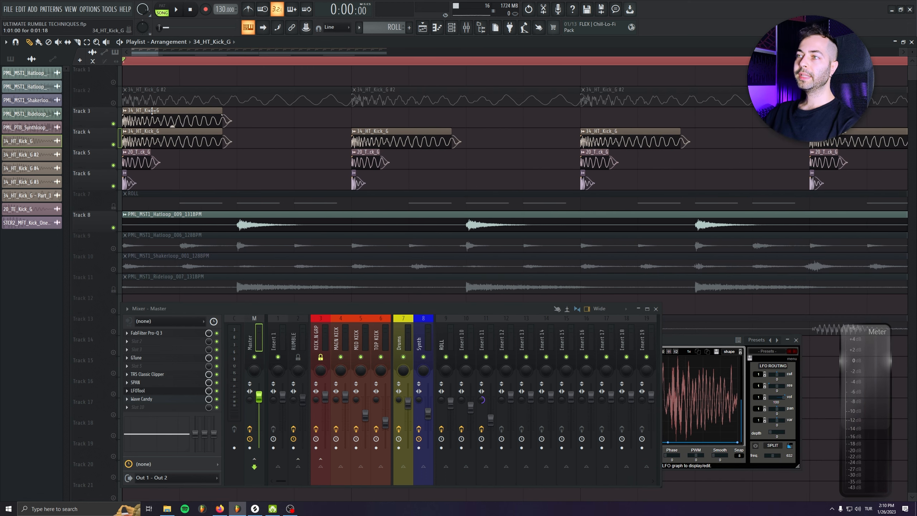
{"action": "left_click_drag", "start_coordinate": [124, 61], "coordinate": [351, 61]}
{"action": "left_click", "coordinate": [425, 117]}
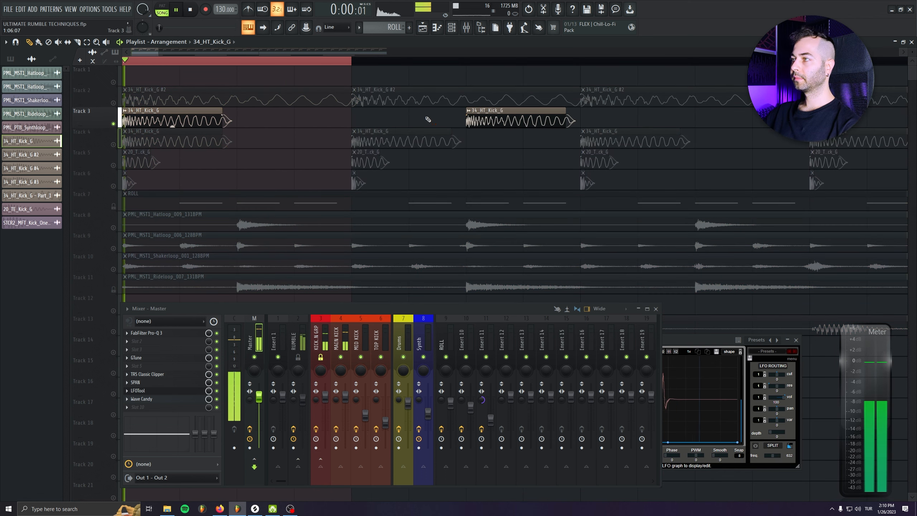
Make the Track 3 kick clip unique and route its channel to mixer track 10
{"action": "double_click", "coordinate": [152, 119]}
{"action": "left_click", "coordinate": [125, 110]}
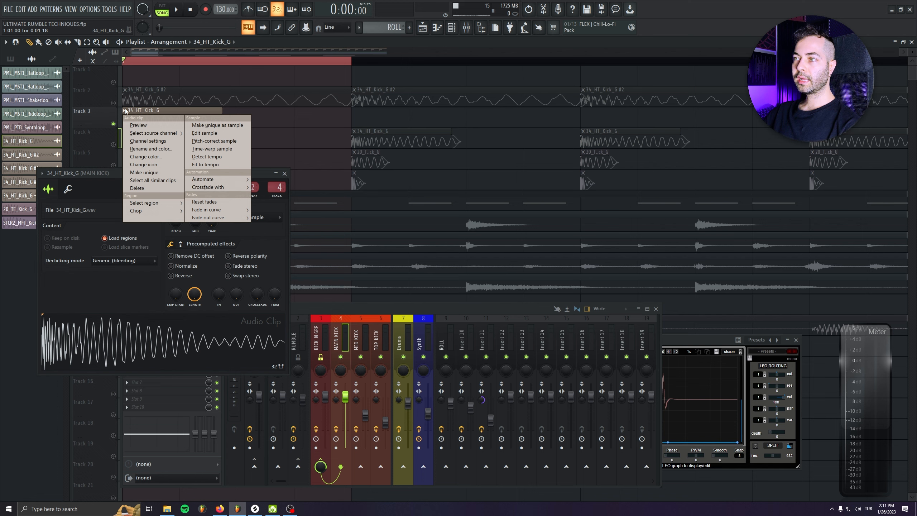
{"action": "left_click", "coordinate": [152, 172]}
{"action": "left_click", "coordinate": [284, 174]}
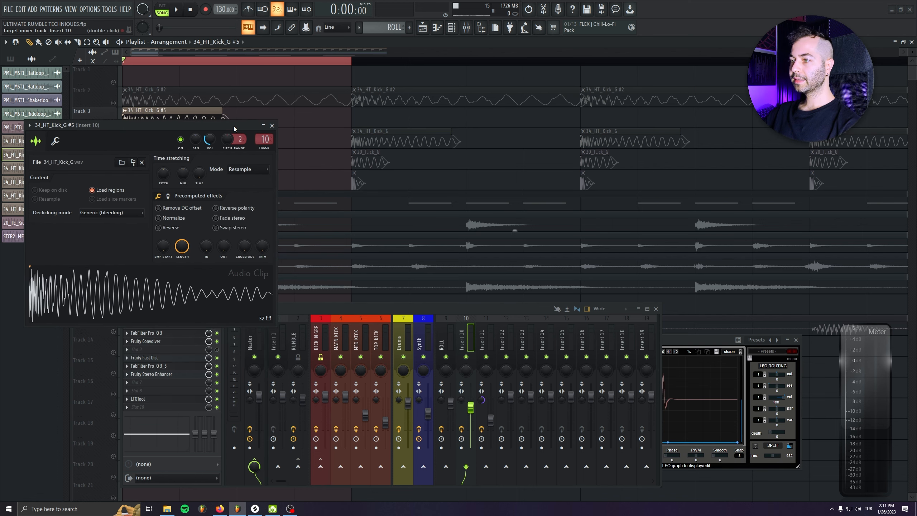
Bypass Insert 10's effects and move FabFilter Pro-Q 3_3, Fruity Stereo Enhancer and LFOTool up to close the gaps in the chain
{"action": "left_click_drag", "start_coordinate": [284, 321], "coordinate": [281, 306]}
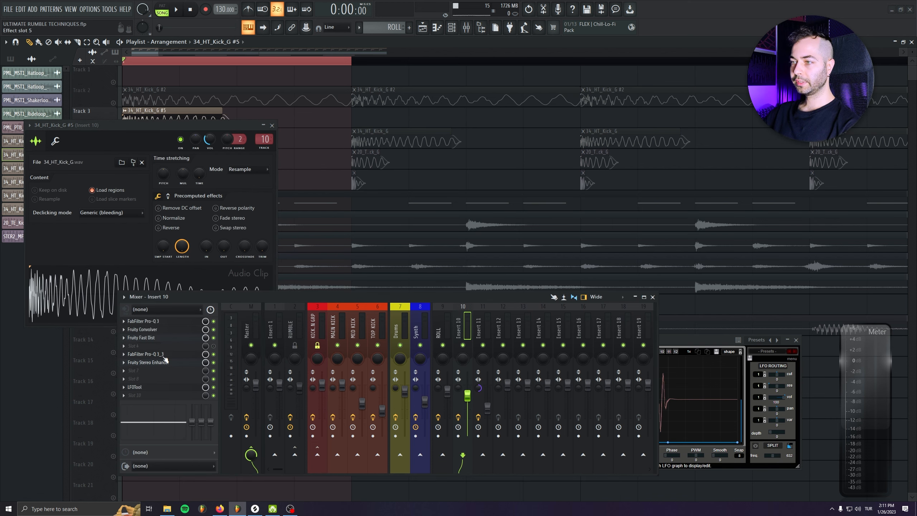
{"action": "mouse_move", "coordinate": [164, 354]}
{"action": "left_mouse_down"}
{"action": "mouse_move", "coordinate": [164, 347]}
{"action": "mouse_move", "coordinate": [164, 354]}
{"action": "left_mouse_up"}
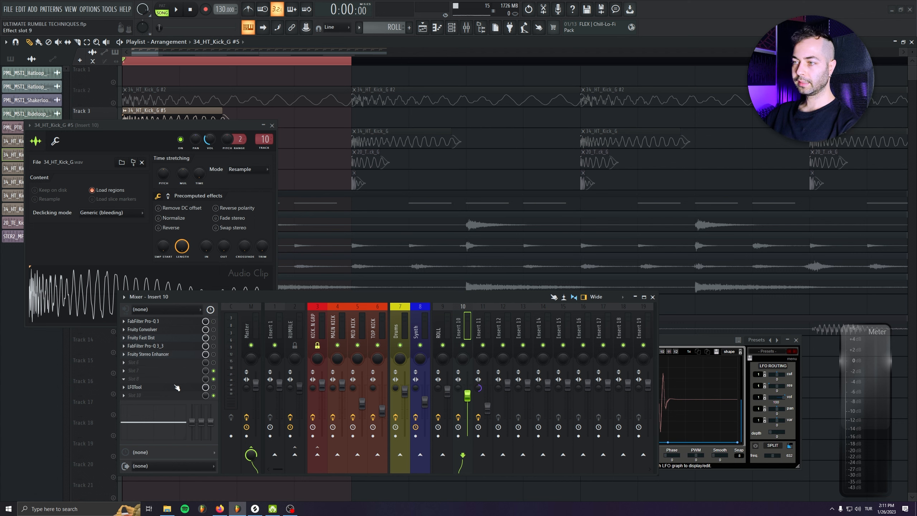
{"action": "left_click_drag", "start_coordinate": [179, 374], "coordinate": [180, 365]}
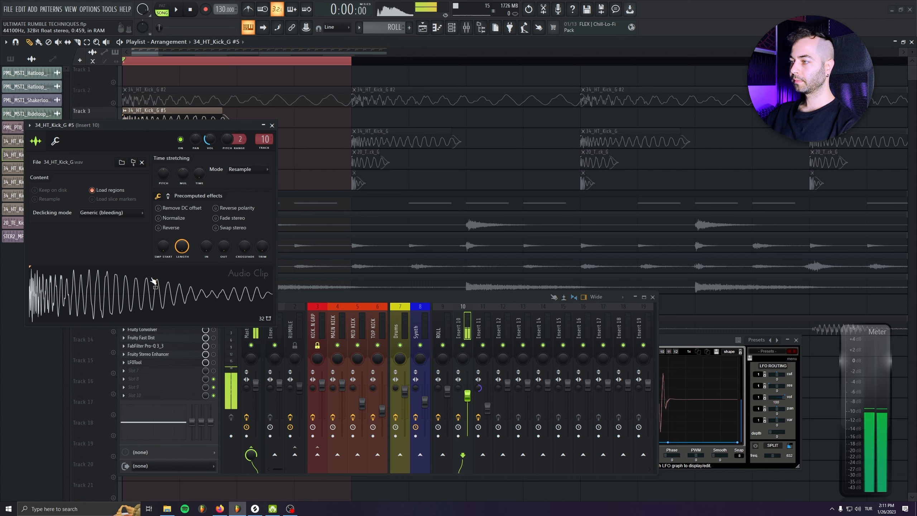
Raise the Insert 10 fader and preview the unique kick sample in its channel settings
{"action": "left_click_drag", "start_coordinate": [469, 395], "coordinate": [470, 385]}
{"action": "left_click", "coordinate": [166, 286]}
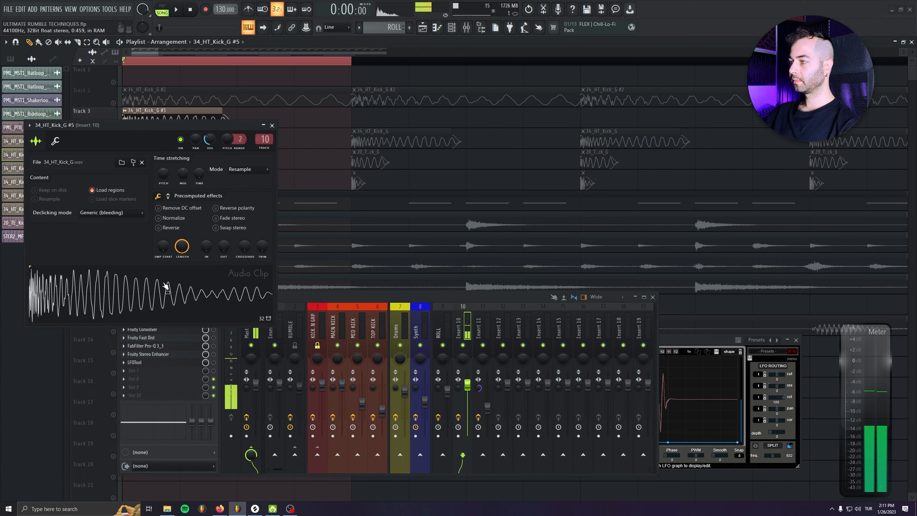
{"action": "left_click", "coordinate": [166, 286]}
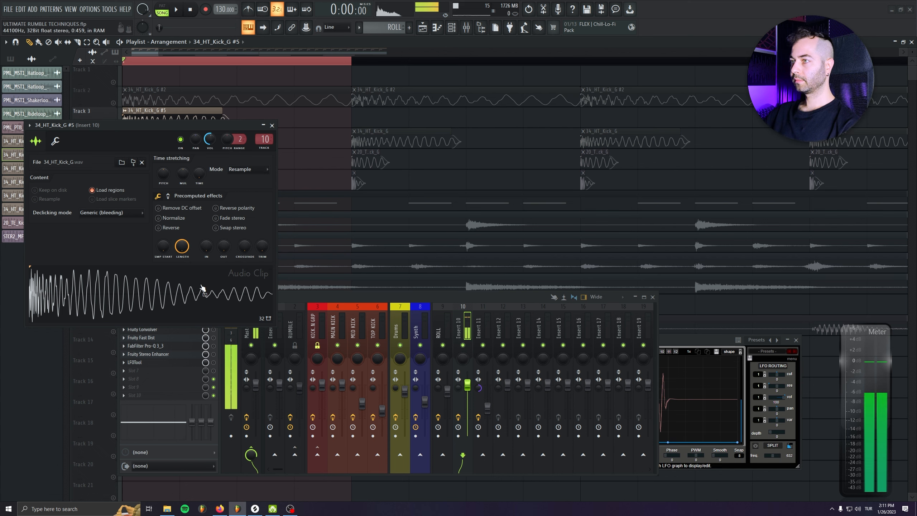
{"action": "left_click_drag", "start_coordinate": [253, 125], "coordinate": [248, 173]}
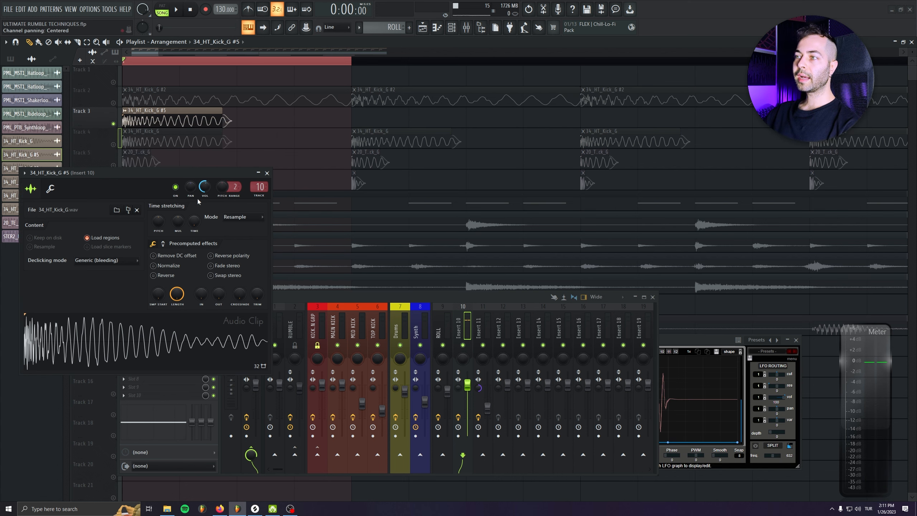
Lengthen the unique kick clip in Resample mode to a time stretch of 1:00:00 while auditioning the loop
{"action": "left_click_drag", "start_coordinate": [196, 226], "coordinate": [196, 219]}
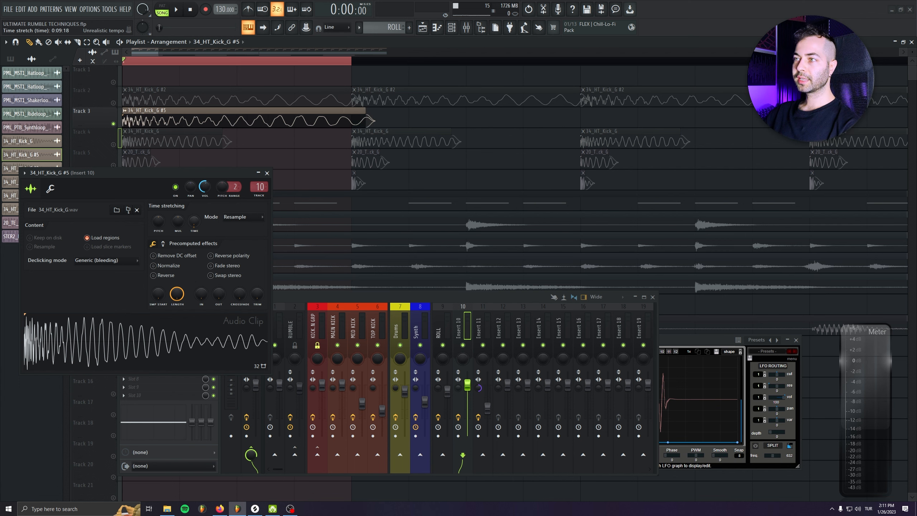
{"action": "mouse_move", "coordinate": [194, 221]}
{"action": "left_mouse_down"}
{"action": "mouse_move", "coordinate": [194, 202]}
{"action": "mouse_move", "coordinate": [196, 226]}
{"action": "left_mouse_up"}
{"action": "key", "text": "space"}
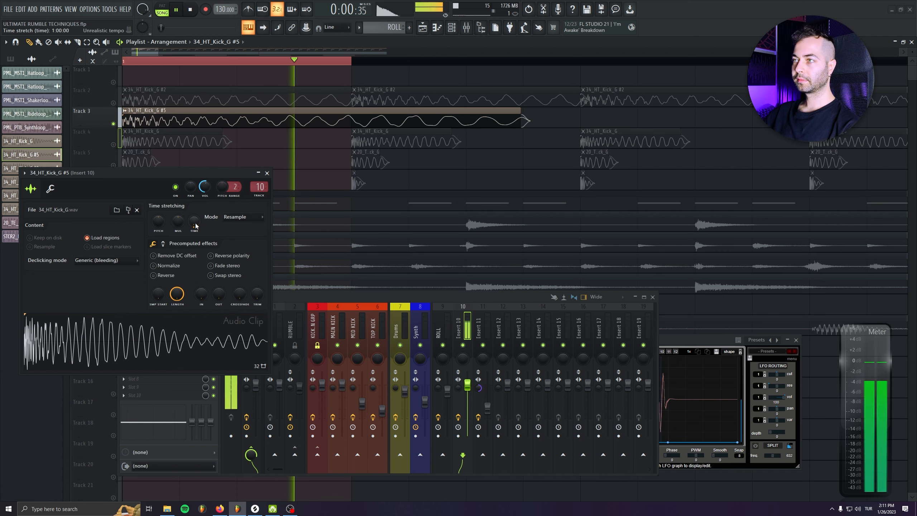
{"action": "scroll", "coordinate": [195, 225], "scroll_direction": "up", "scroll_amount": 2}
{"action": "scroll", "coordinate": [196, 226], "scroll_direction": "down", "scroll_amount": 4}
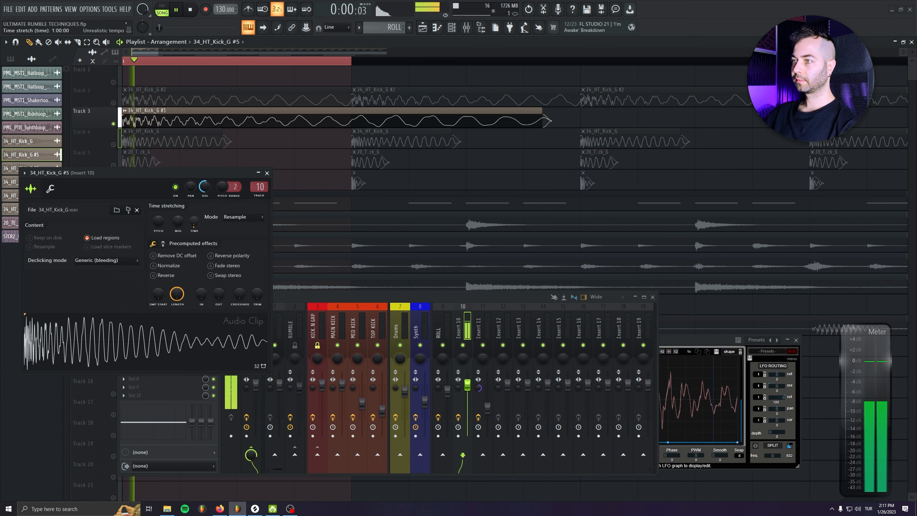
{"action": "scroll", "coordinate": [196, 225], "scroll_direction": "up", "scroll_amount": 4}
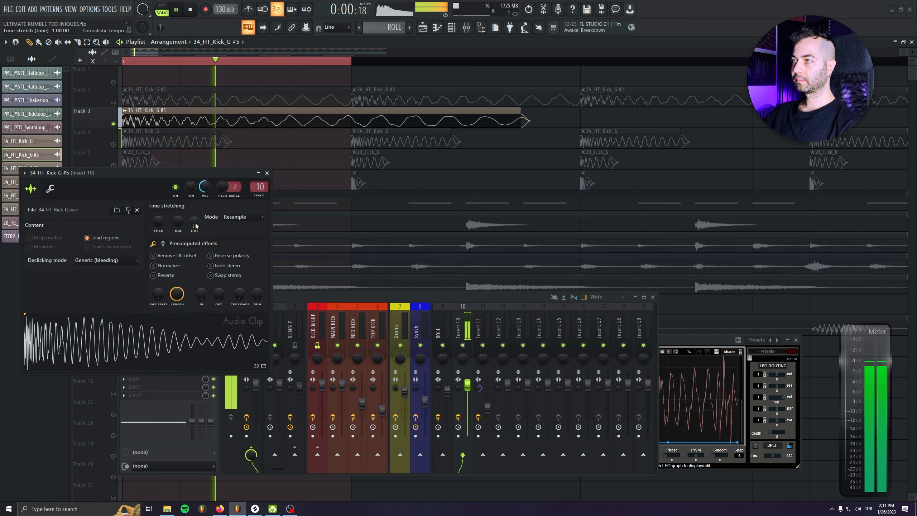
{"action": "key", "text": "space"}
Switch the kick clip's time-stretching mode to Stretch and audition it, leaving the time at 1:00:00
{"action": "left_click", "coordinate": [230, 216]}
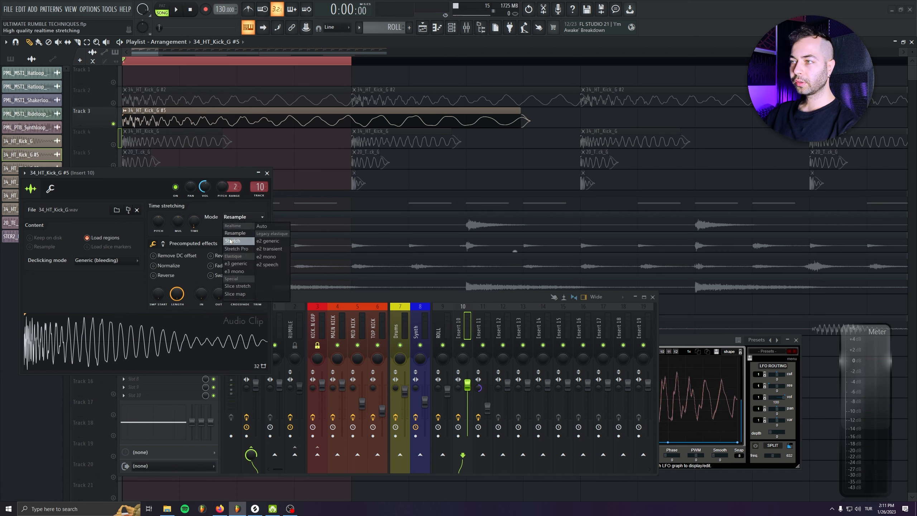
{"action": "left_click", "coordinate": [230, 242]}
{"action": "key", "text": "space"}
{"action": "scroll", "coordinate": [194, 223], "scroll_direction": "up", "scroll_amount": 1}
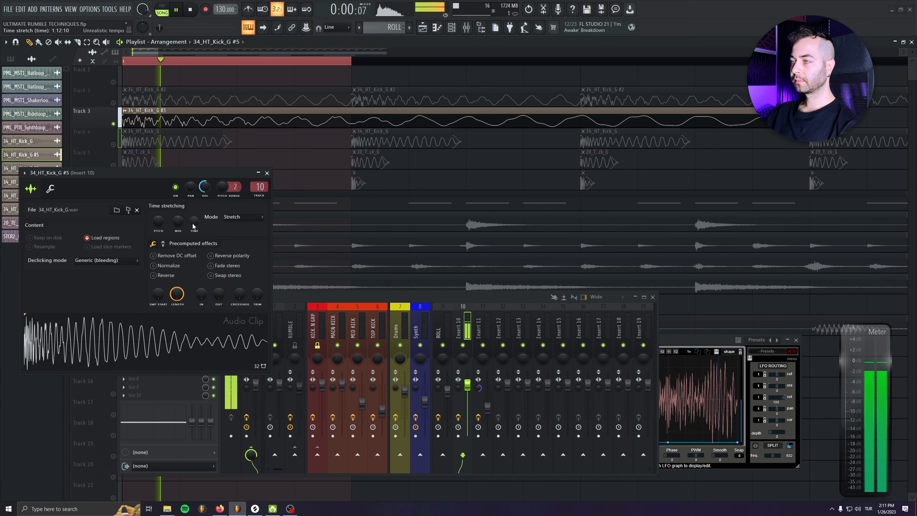
{"action": "scroll", "coordinate": [193, 223], "scroll_direction": "down", "scroll_amount": 1}
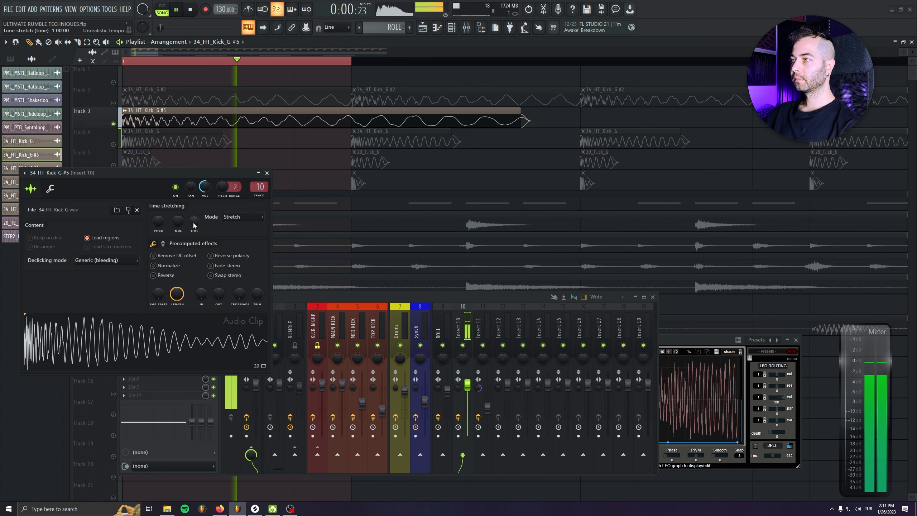
{"action": "left_click_drag", "start_coordinate": [693, 340], "coordinate": [690, 294]}
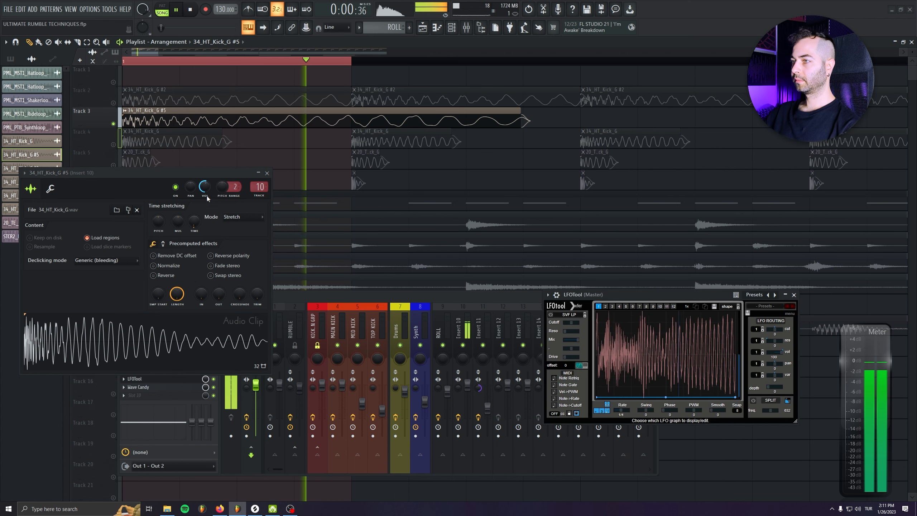
{"action": "key", "text": "space"}
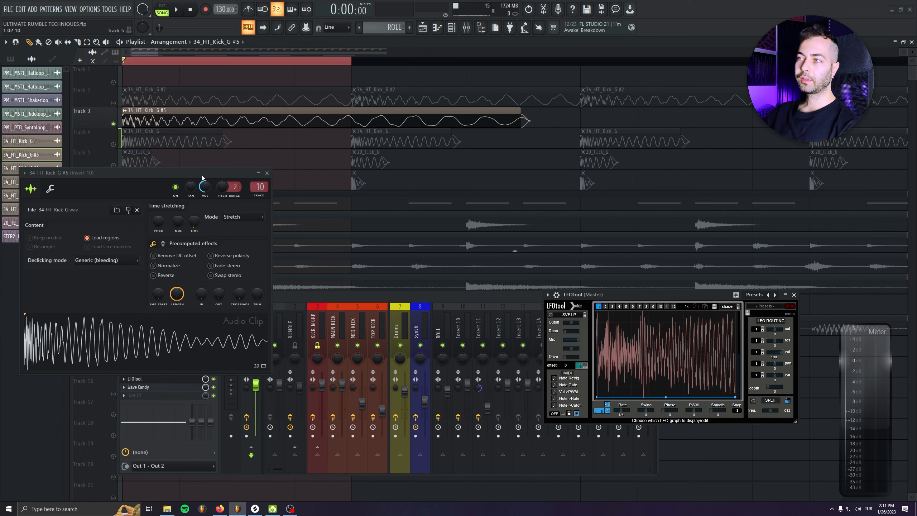
Adjust the kick clip's time-stretching pitch, keep its time at 1:00:00, and close the channel settings
{"action": "left_click", "coordinate": [158, 219]}
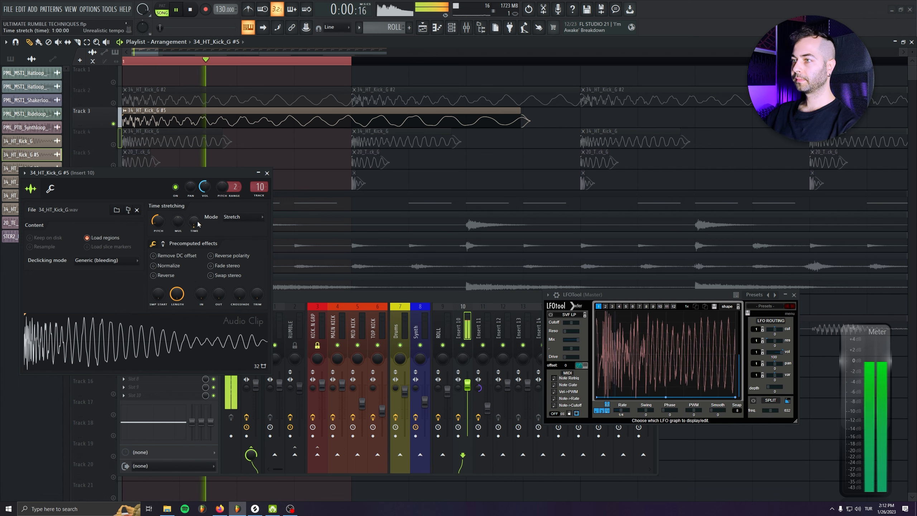
{"action": "left_click_drag", "start_coordinate": [197, 225], "coordinate": [197, 225]}
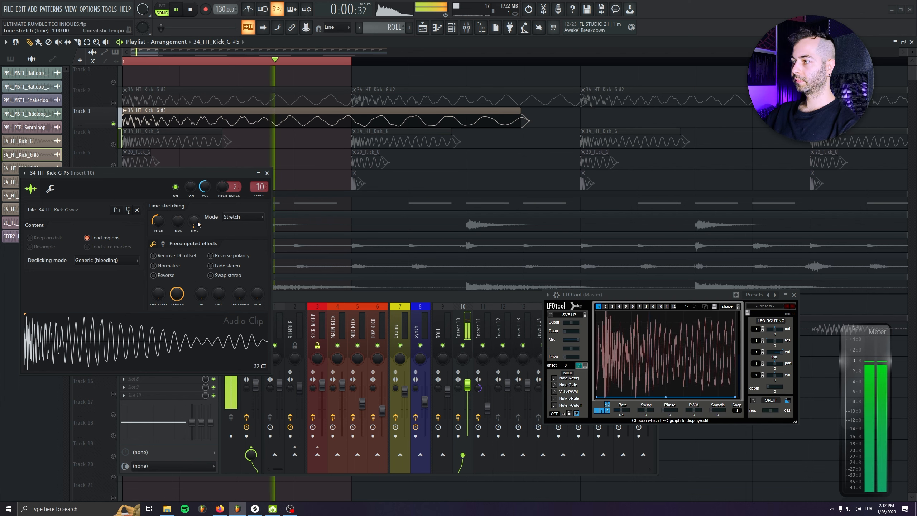
{"action": "left_click", "coordinate": [267, 173]}
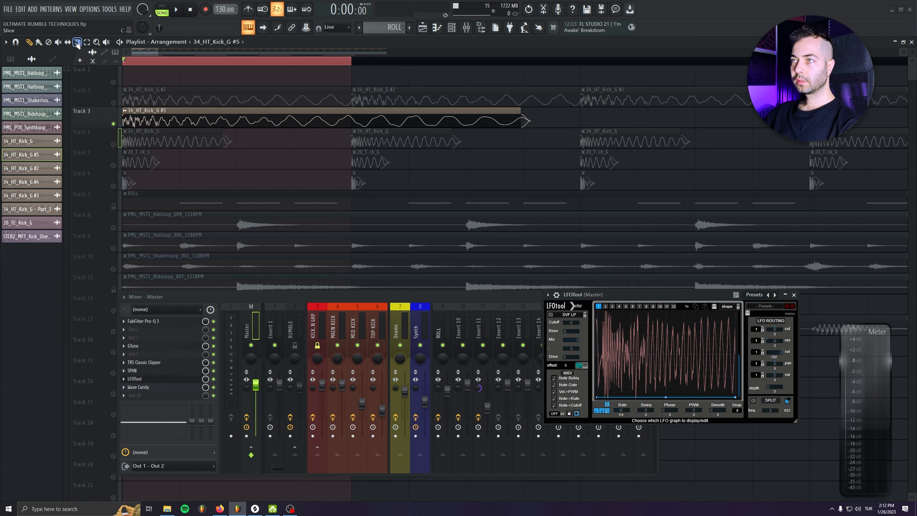
Trim the stretched kick clip on Track 3 to one beat with a short fade-out at its end, and play it
{"action": "left_click", "coordinate": [29, 42]}
{"action": "right_click", "coordinate": [418, 126]}
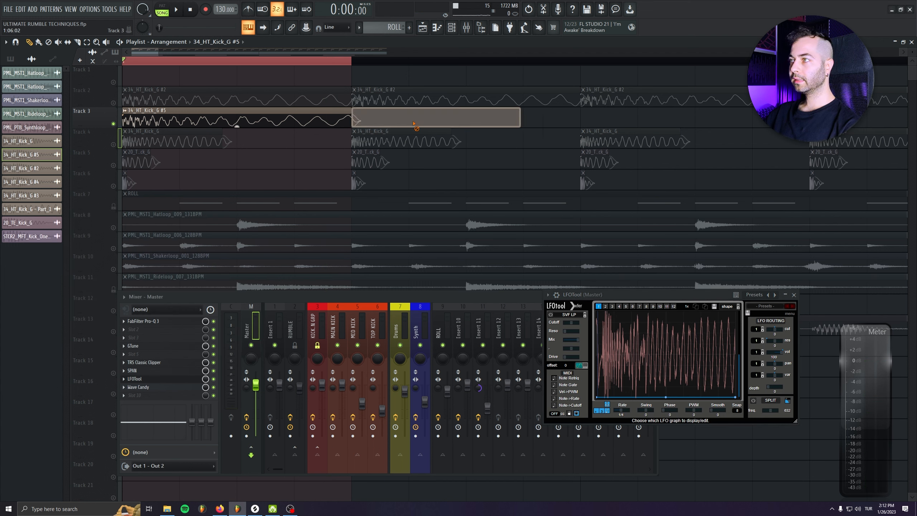
{"action": "left_click_drag", "start_coordinate": [351, 114], "coordinate": [345, 113]}
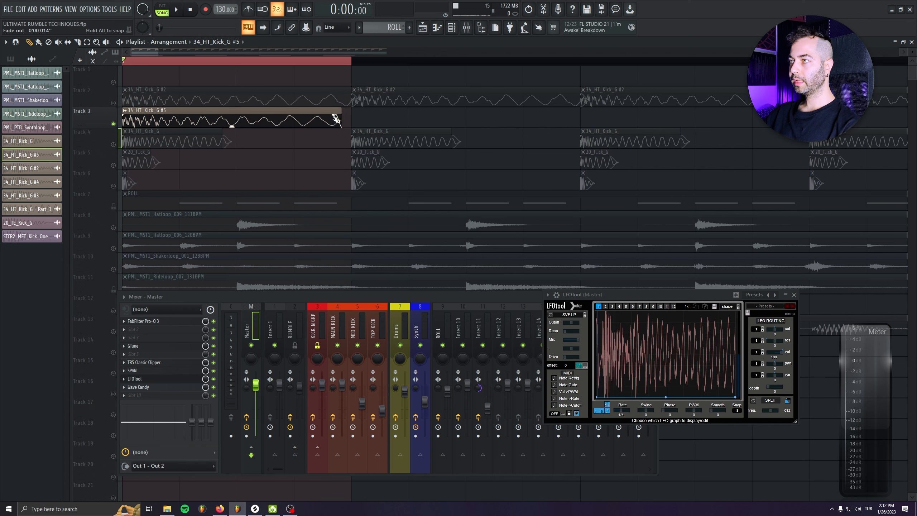
{"action": "key", "text": "space"}
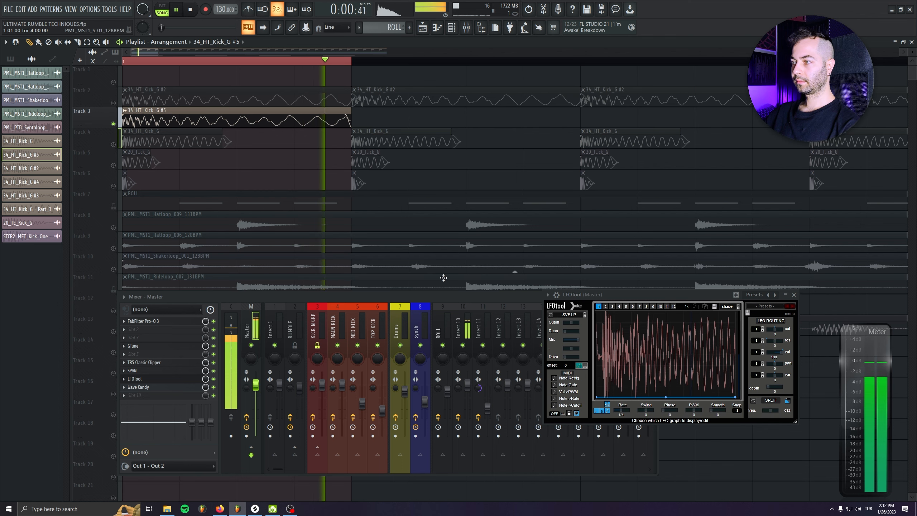
Open the SPAN analyzer on the Master track and play the looped stretched kick through it
{"action": "left_click", "coordinate": [463, 328]}
{"action": "left_click", "coordinate": [249, 327]}
{"action": "key", "text": "space"}
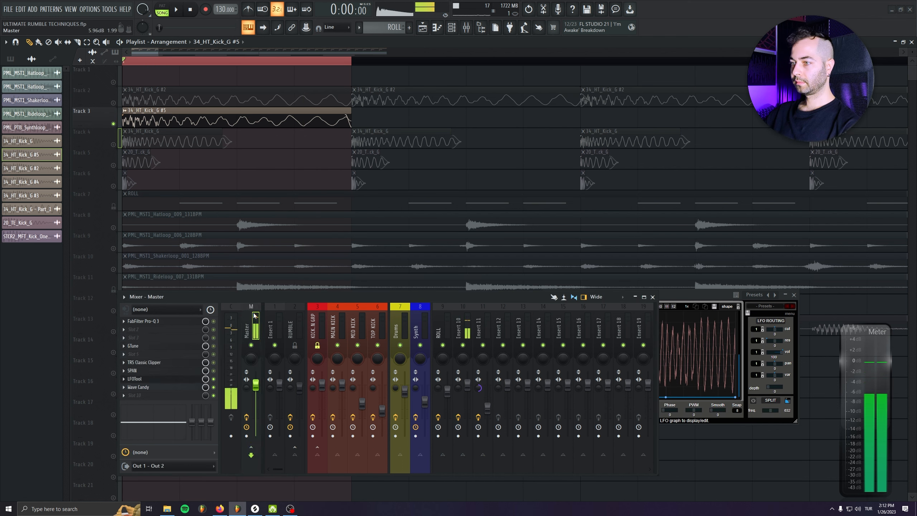
{"action": "left_click", "coordinate": [136, 371]}
{"action": "key", "text": "space"}
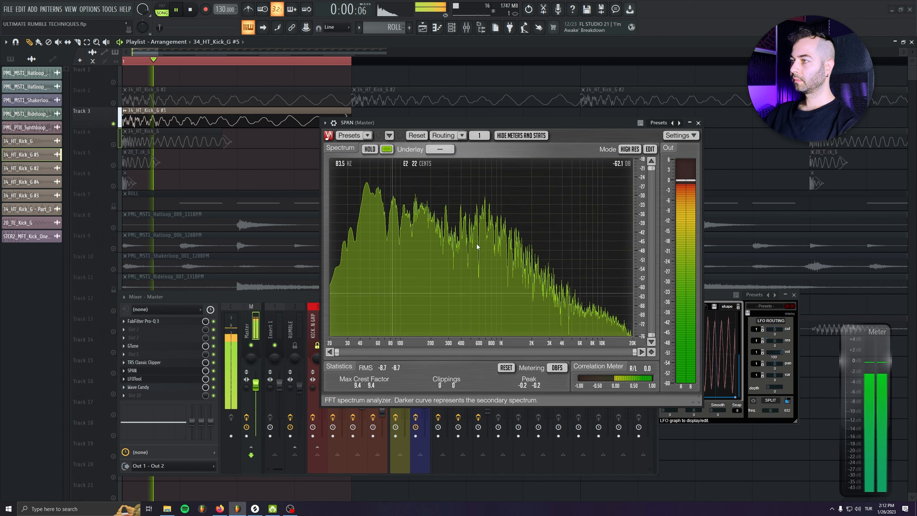
Set SPAN's spectrum mode to Default, hold the spectrum display, and stop playback
{"action": "left_click", "coordinate": [630, 149]}
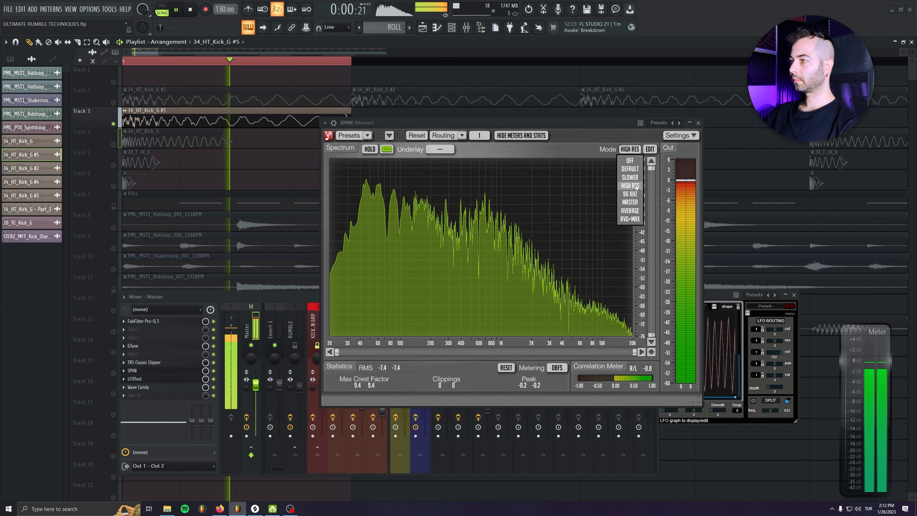
{"action": "left_click", "coordinate": [631, 186]}
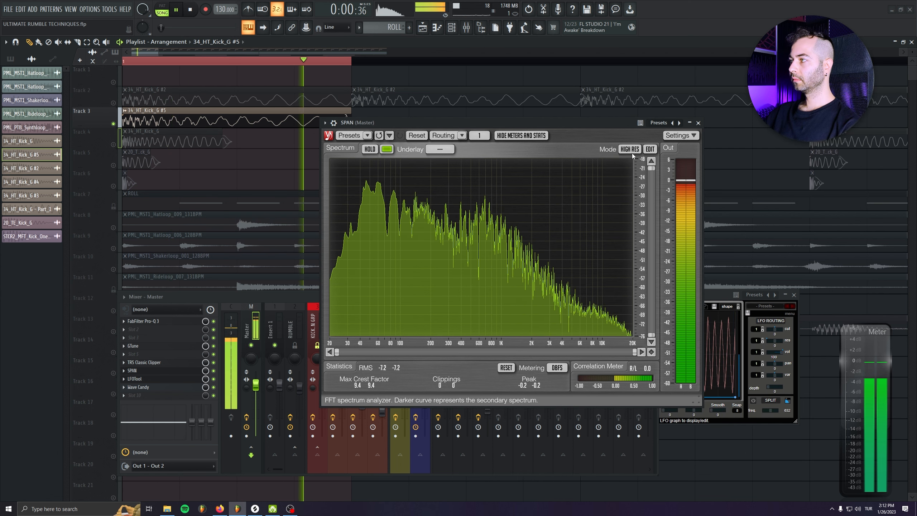
{"action": "left_click", "coordinate": [630, 149]}
{"action": "left_click", "coordinate": [627, 174]}
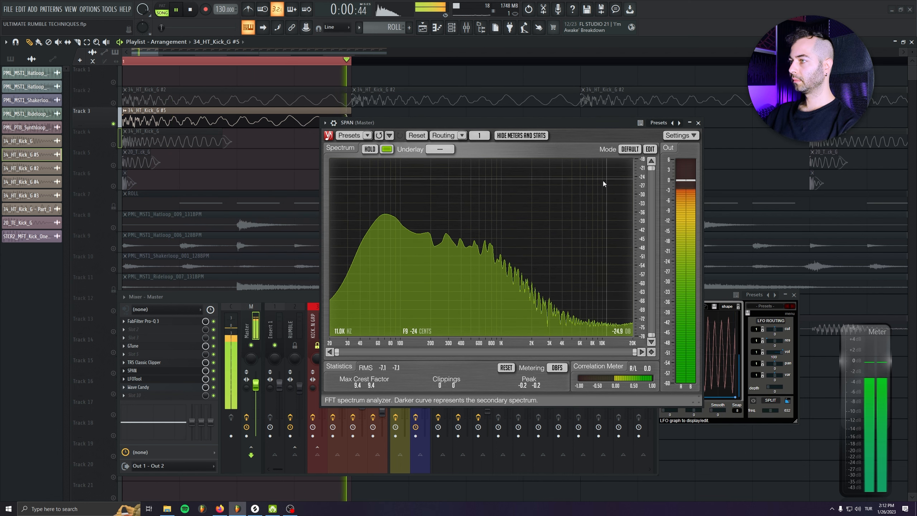
{"action": "left_click", "coordinate": [370, 149]}
{"action": "key", "text": "space"}
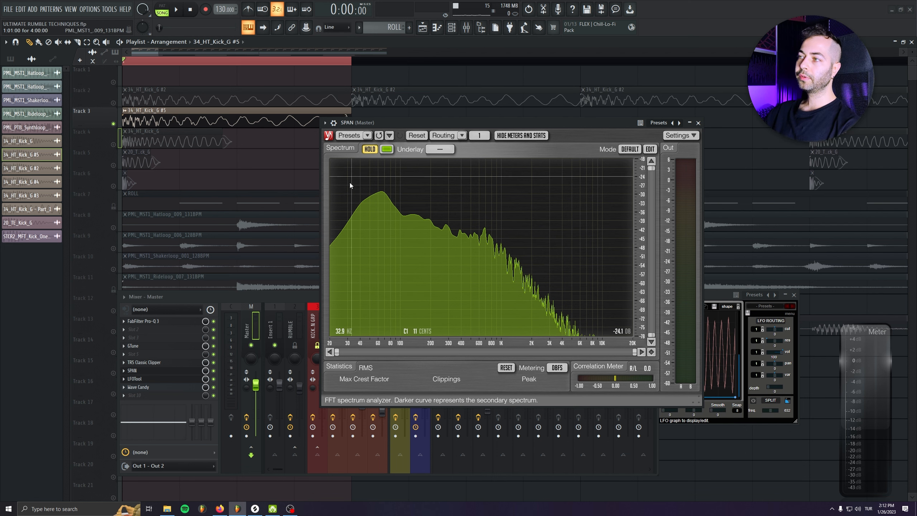
Close SPAN, enable the first FabFilter Pro-Q 3 with its high-cut on Insert 10, and play the stretched kick through it
{"action": "left_click", "coordinate": [699, 123]}
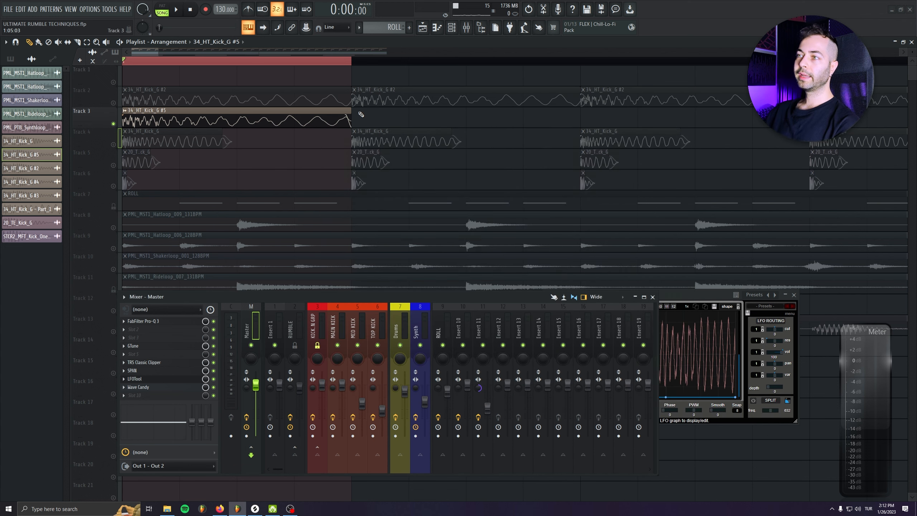
{"action": "left_click", "coordinate": [458, 329]}
{"action": "left_click", "coordinate": [197, 321]}
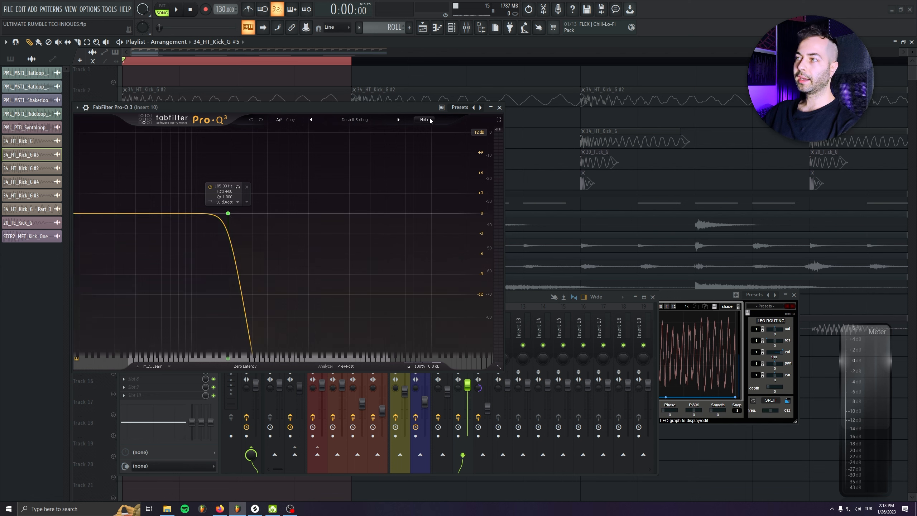
{"action": "key", "text": "space"}
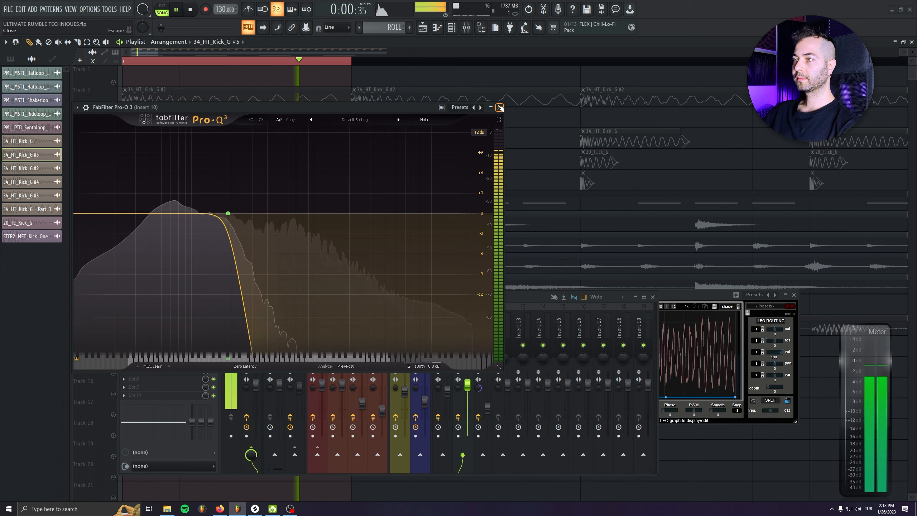
{"action": "key", "text": "space"}
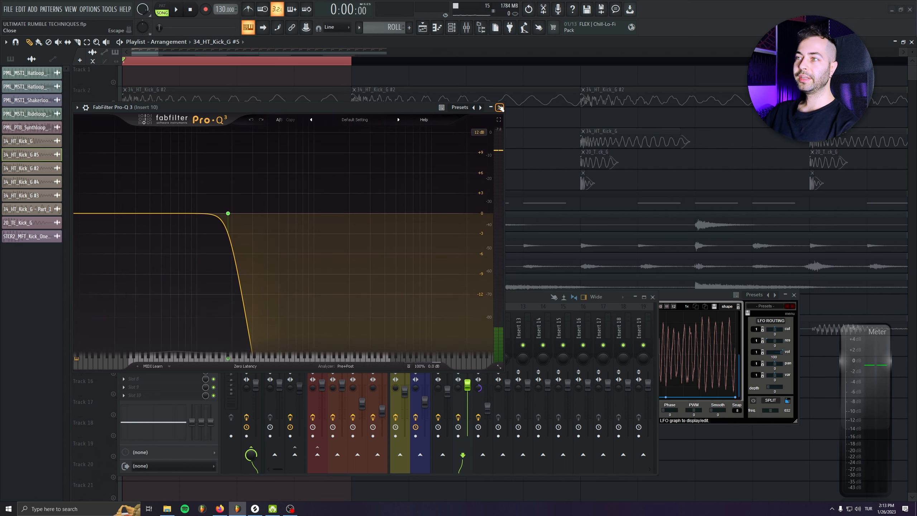
{"action": "left_click", "coordinate": [500, 107]}
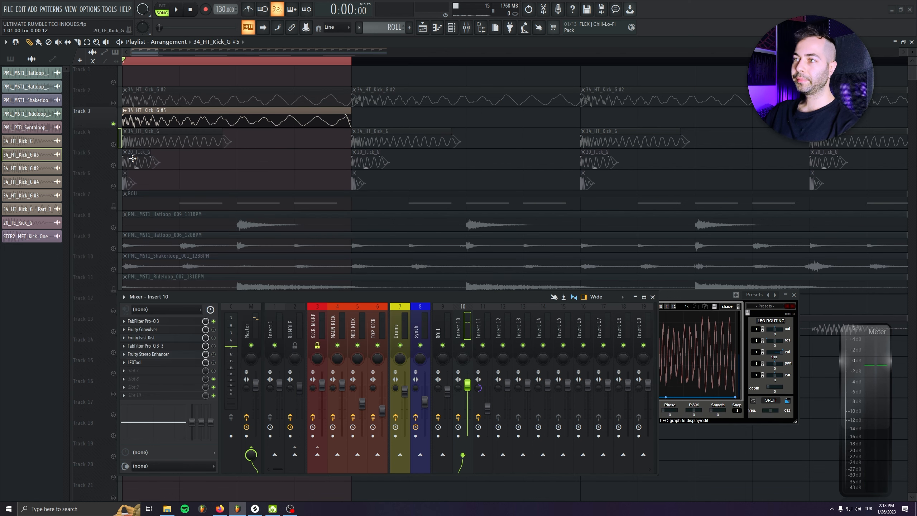
Enable Fruity Convolver on Insert 10, play the kick through its reverb impulse, and close the plugin
{"action": "left_click", "coordinate": [187, 329]}
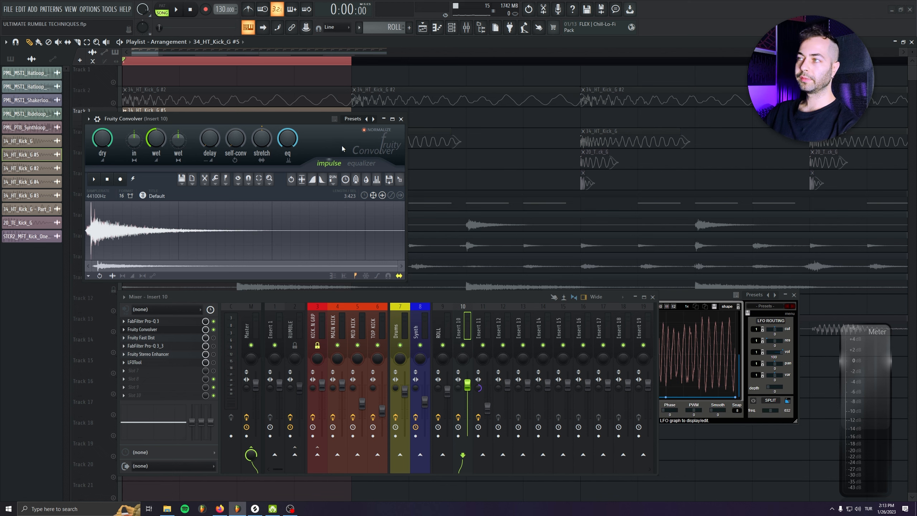
{"action": "key", "text": "space"}
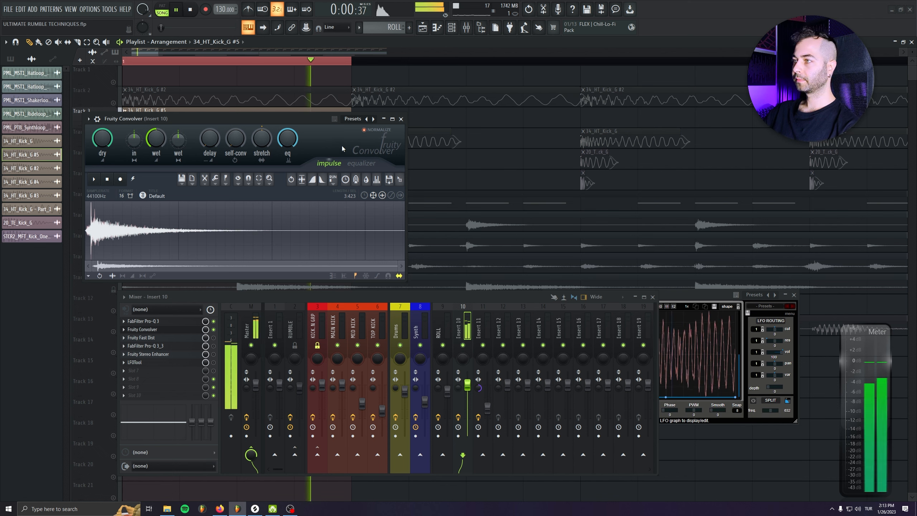
{"action": "left_click", "coordinate": [400, 119]}
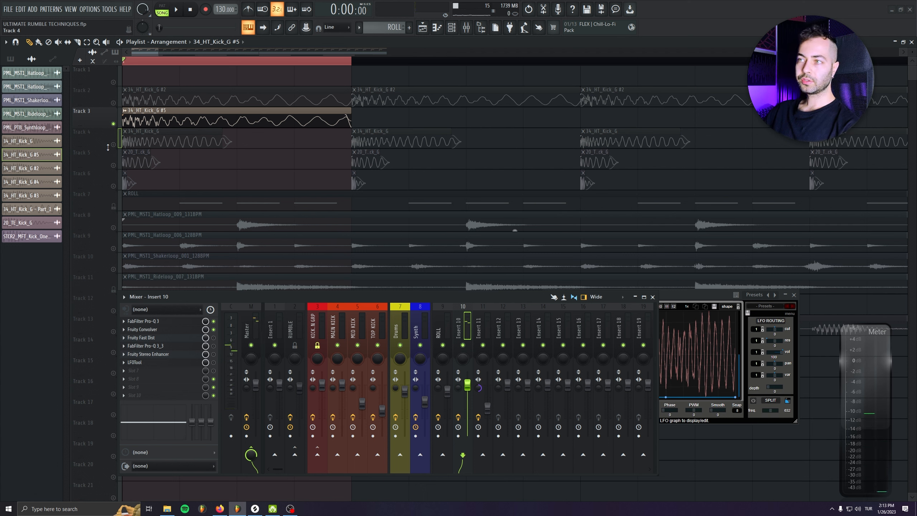
Enable Fruity Fast Dist on Insert 10 and play the reverberated kick through the distortion
{"action": "left_click", "coordinate": [185, 340]}
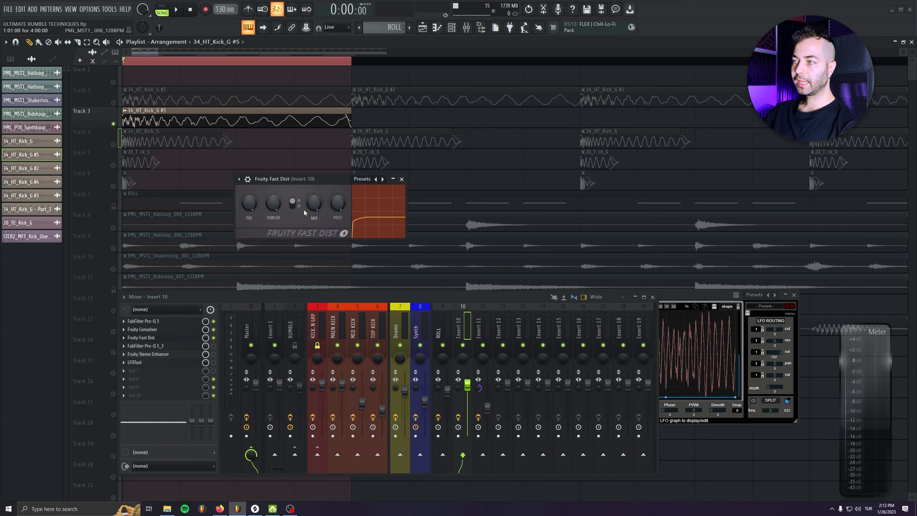
{"action": "left_click_drag", "start_coordinate": [275, 179], "coordinate": [228, 168]}
{"action": "key", "text": "space"}
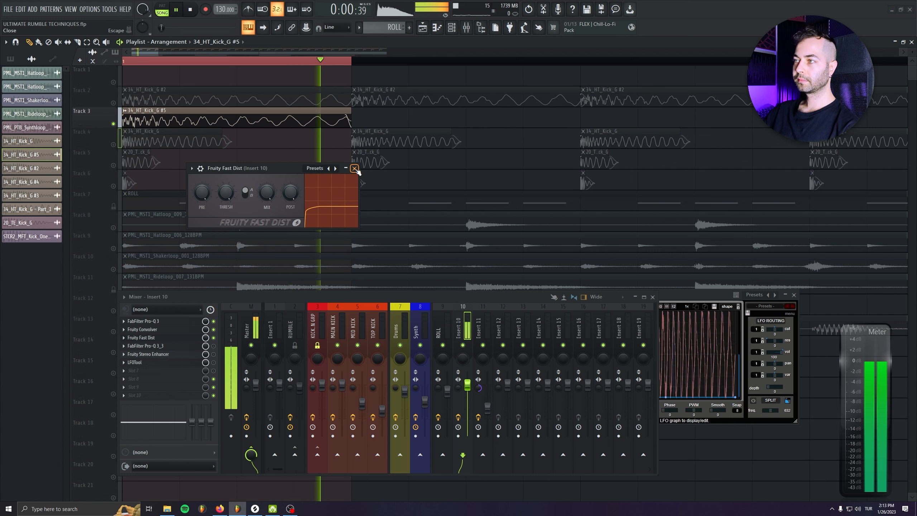
{"action": "left_click", "coordinate": [355, 169]}
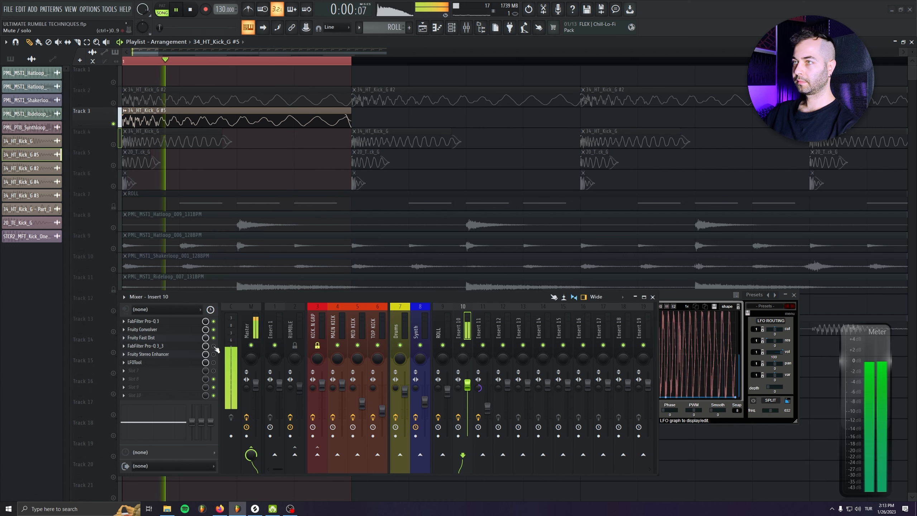
{"action": "key", "text": "space"}
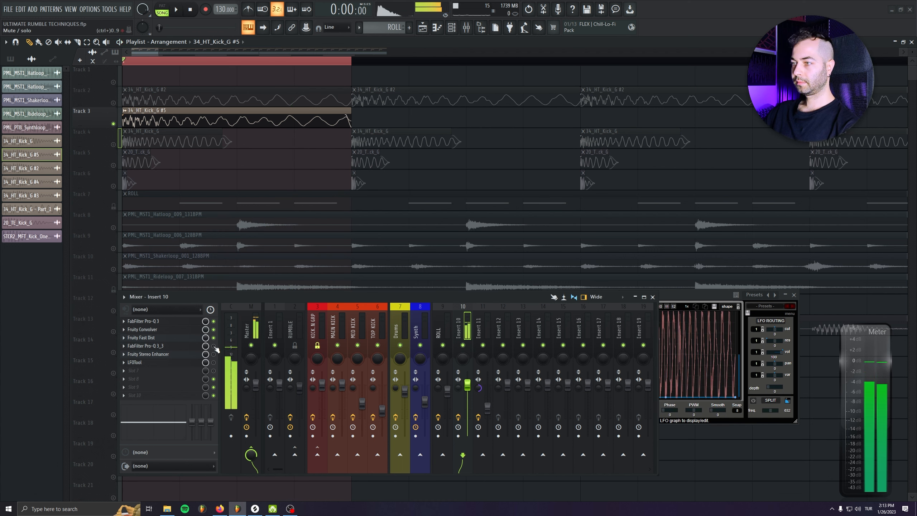
Enable the second equalizer, FabFilter Pro-Q 3_3, on Insert 10, check its high-cut, and close it
{"action": "left_click", "coordinate": [177, 346]}
{"action": "key", "text": "space"}
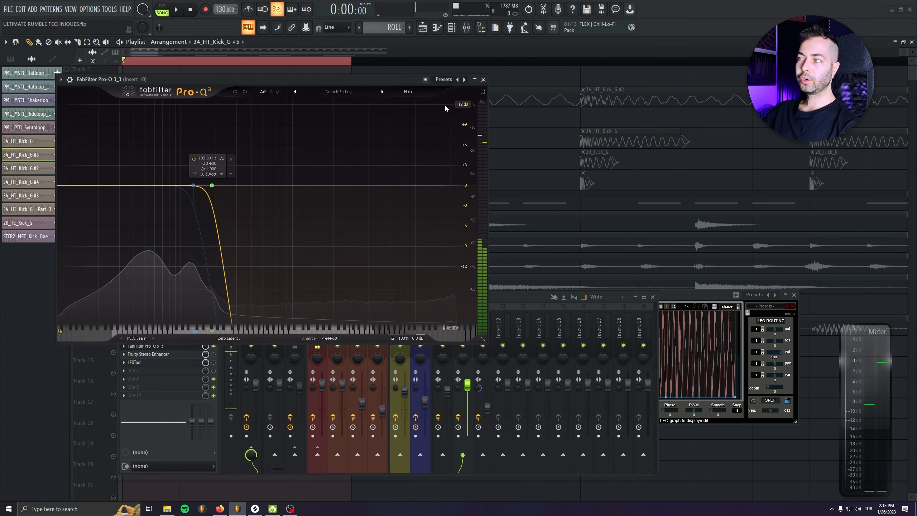
{"action": "left_click", "coordinate": [484, 79]}
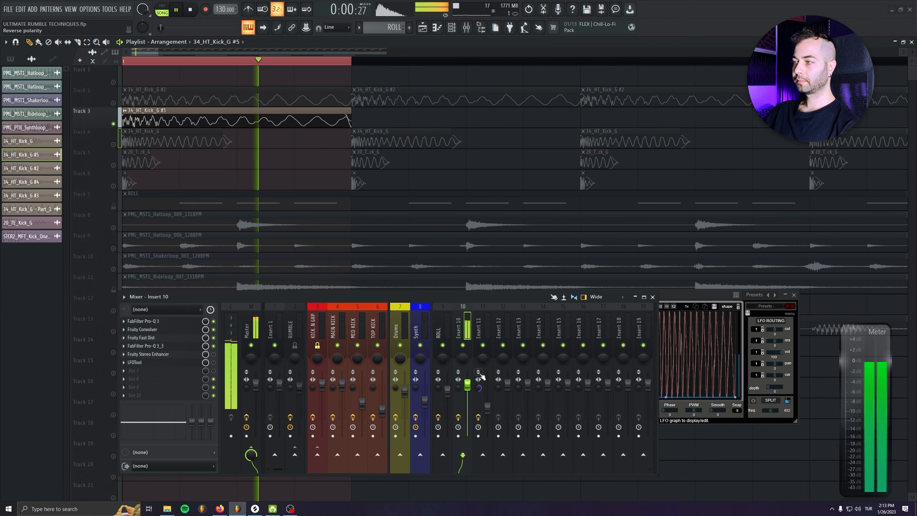
Lower Insert 10's volume slightly during playback and move the Master LFOTool window higher above the mixer
{"action": "left_click_drag", "start_coordinate": [467, 390], "coordinate": [467, 397]}
{"action": "left_click_drag", "start_coordinate": [683, 295], "coordinate": [704, 209]}
{"action": "left_click", "coordinate": [463, 328]}
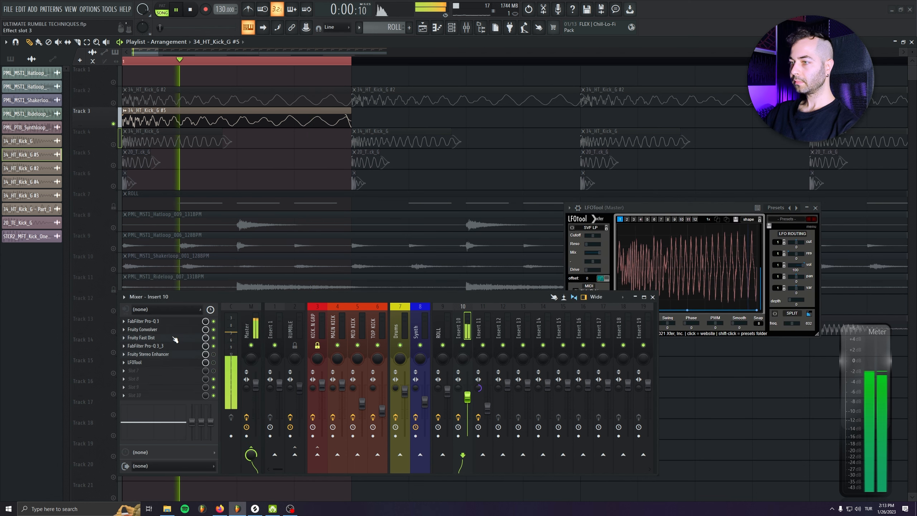
Enable Fruity Stereo Enhancer on Insert 10, play the rumble through its stereo separation, and close it
{"action": "left_click", "coordinate": [188, 354]}
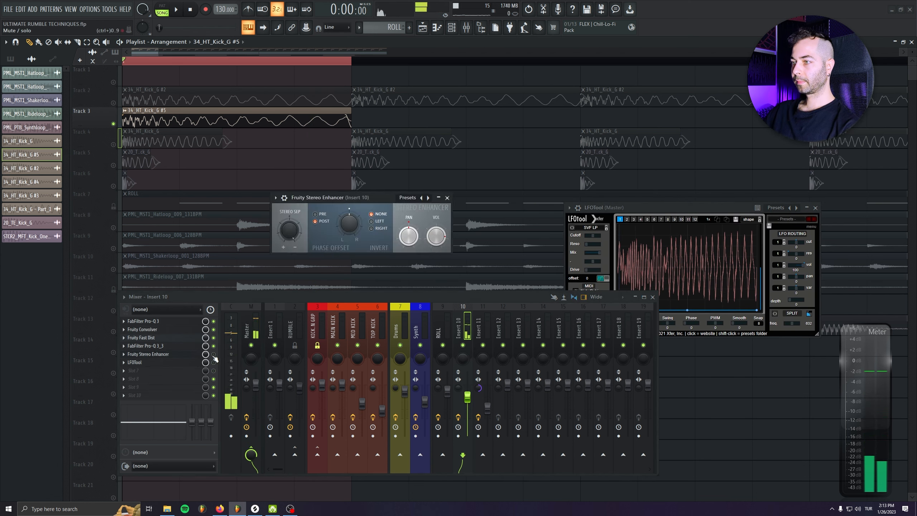
{"action": "left_click", "coordinate": [164, 356]}
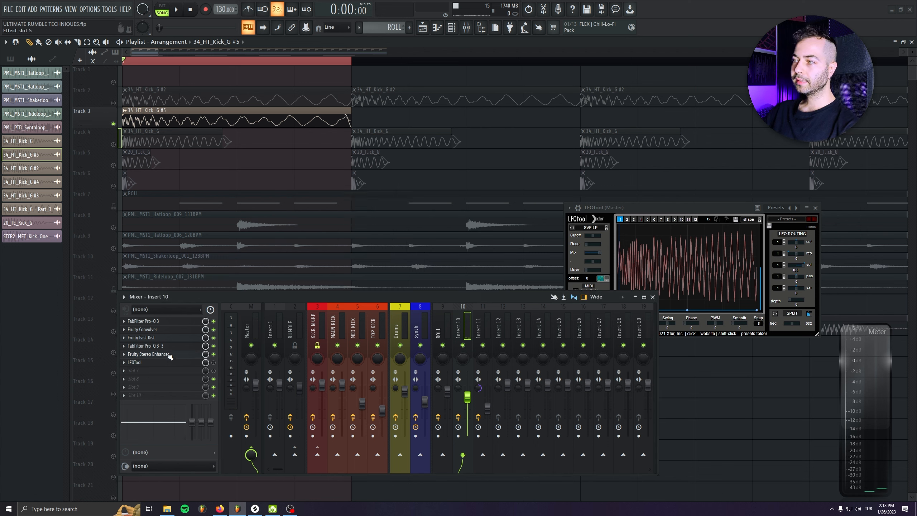
{"action": "left_click", "coordinate": [163, 356]}
{"action": "left_click_drag", "start_coordinate": [326, 198], "coordinate": [279, 194]}
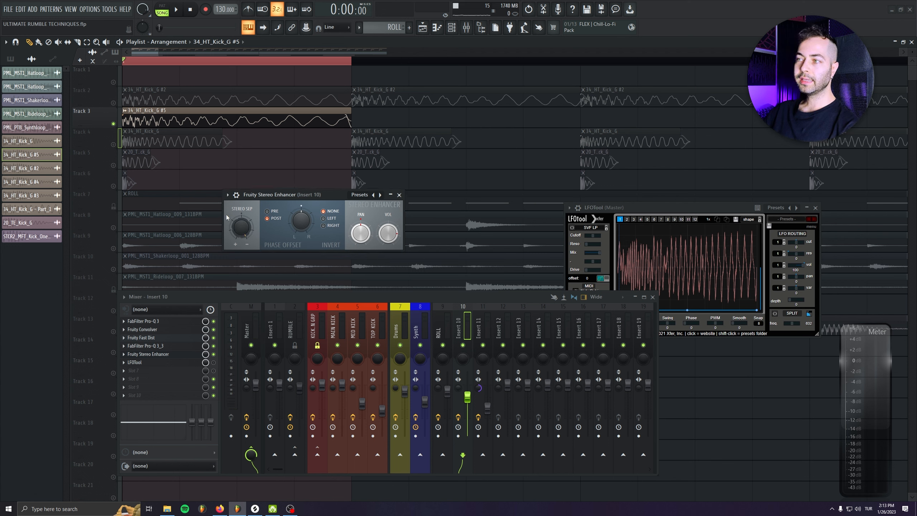
{"action": "key", "text": "space"}
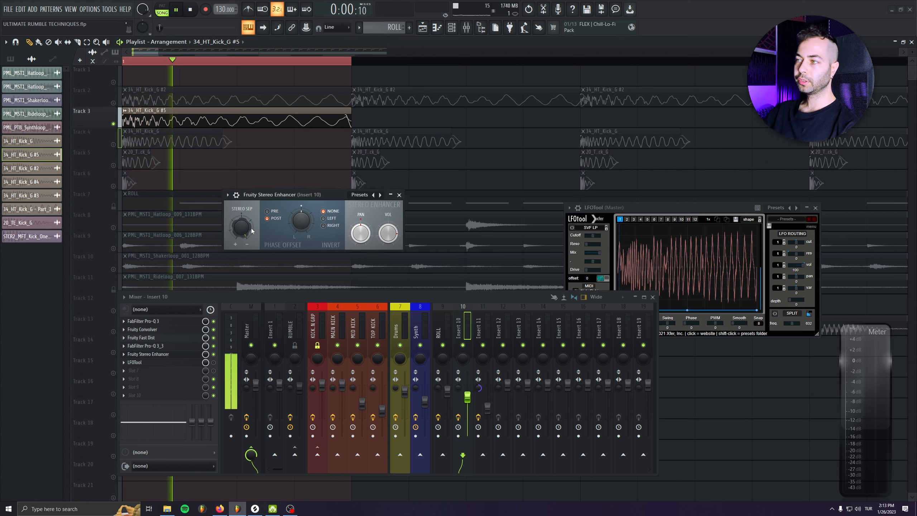
{"action": "left_click", "coordinate": [399, 195]}
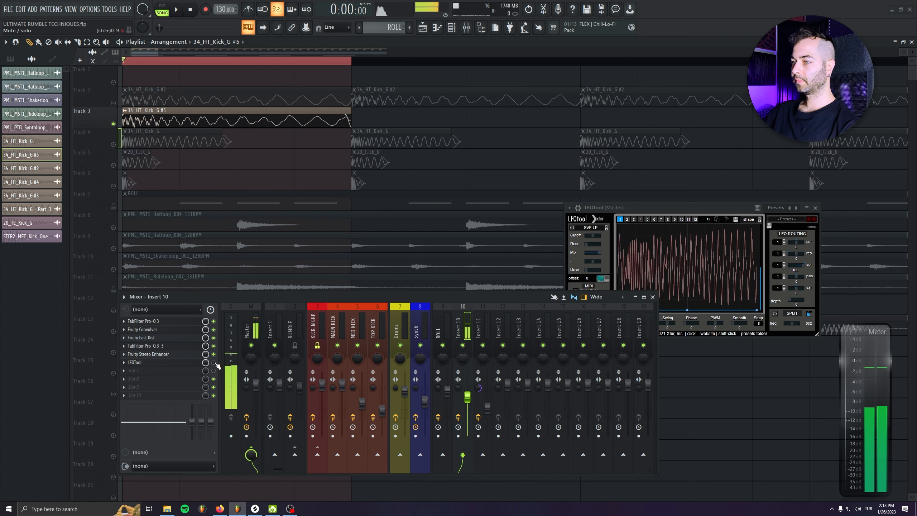
Enable LFOTool on Insert 10 to duck the rumble, close its window, and play the result
{"action": "left_click", "coordinate": [173, 362]}
{"action": "left_click", "coordinate": [324, 108]}
{"action": "key", "text": "space"}
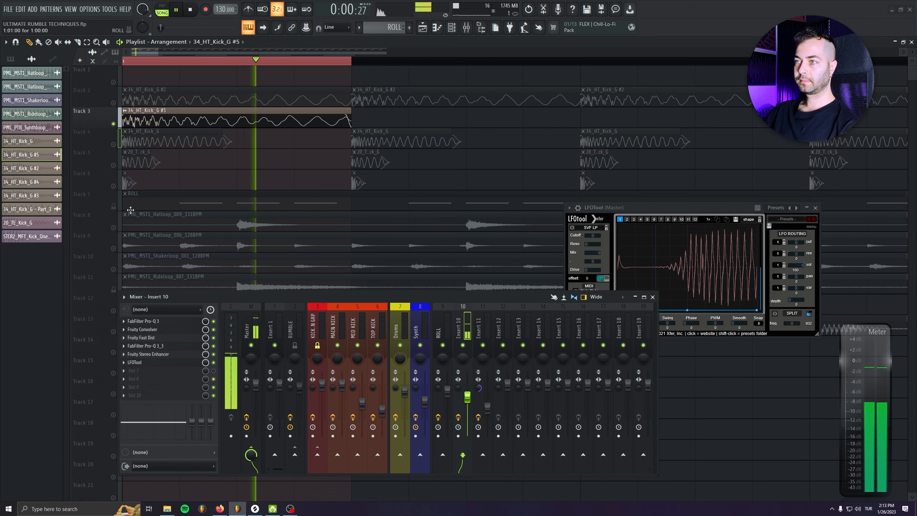
Unmute the kick layers on Tracks 4, 5 and 6 and fine-tune Insert 10's volume against them
{"action": "left_click", "coordinate": [113, 144]}
{"action": "left_click", "coordinate": [113, 165]}
{"action": "left_click", "coordinate": [113, 186]}
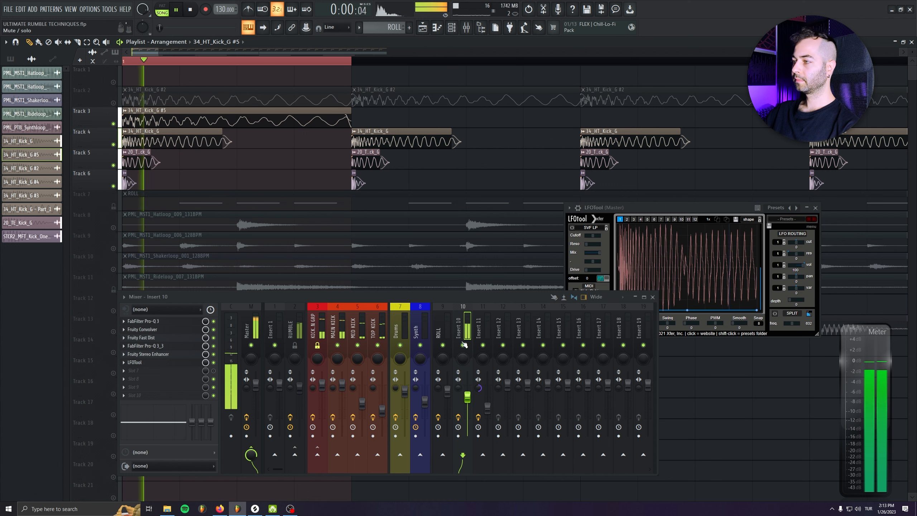
{"action": "left_click_drag", "start_coordinate": [468, 397], "coordinate": [467, 397]}
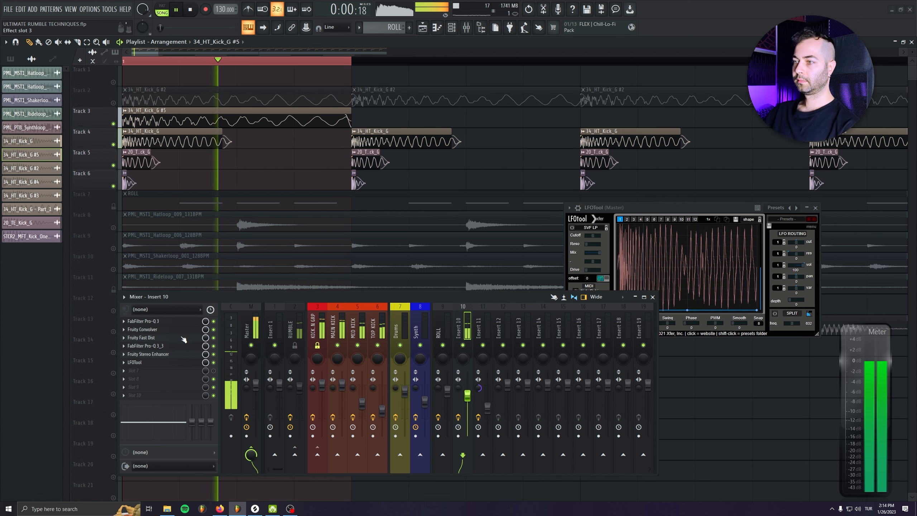
Compare the rumble with Fruity Fast Dist and Pro-Q 3_3 bypassed at default volume, and restore both effects and the lowered level
{"action": "left_click", "coordinate": [214, 337]}
{"action": "left_click", "coordinate": [214, 330]}
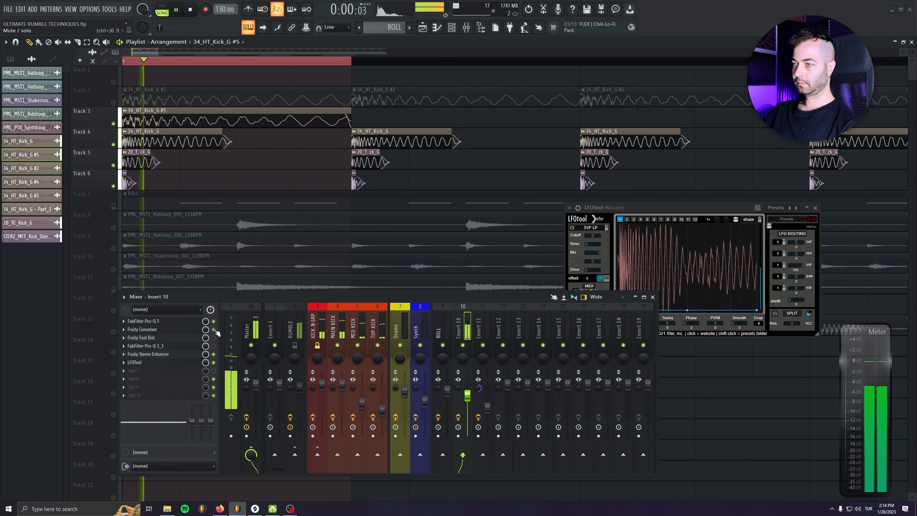
{"action": "left_click", "coordinate": [468, 396], "text": "alt"}
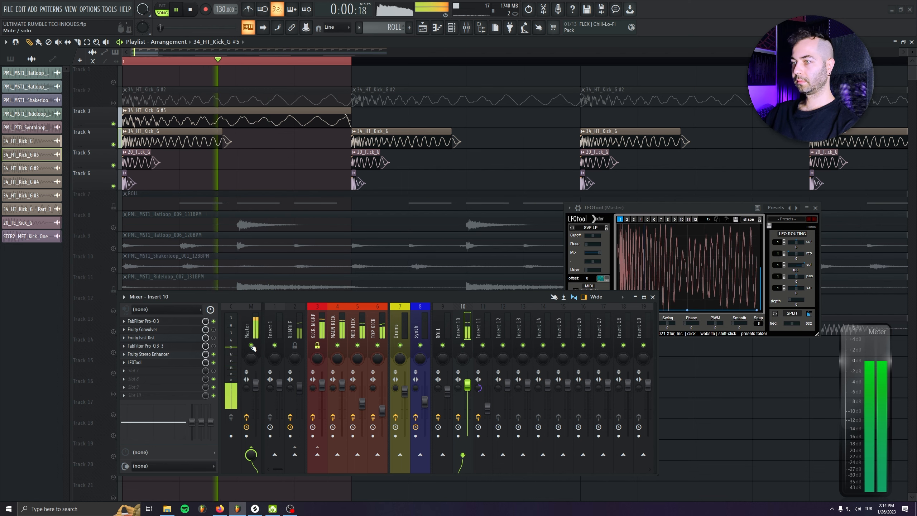
{"action": "left_click", "coordinate": [214, 338]}
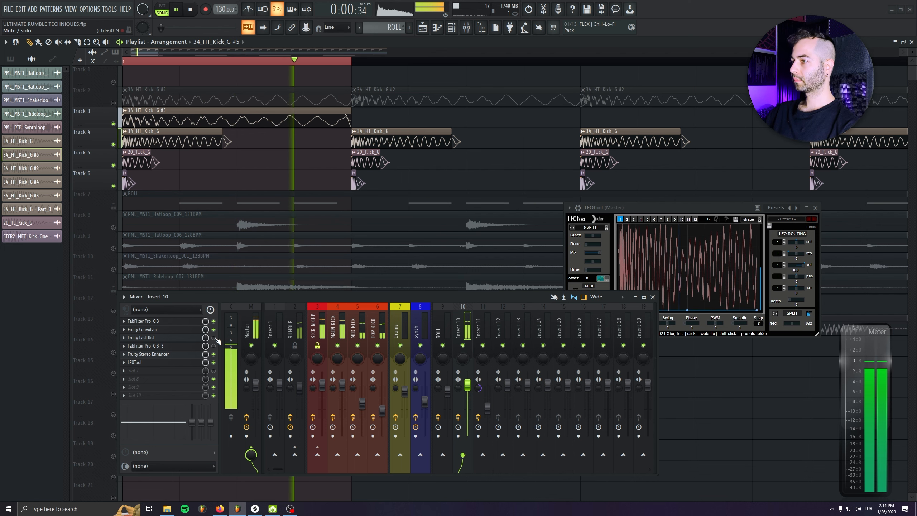
{"action": "left_click", "coordinate": [214, 346]}
{"action": "left_click_drag", "start_coordinate": [467, 385], "coordinate": [468, 396]}
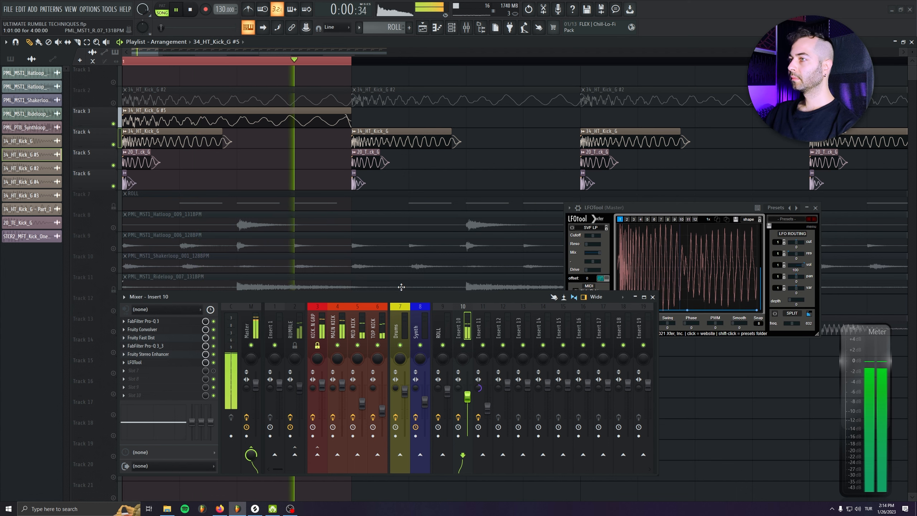
Play the Track 2 rumble alone for comparison, solo the stretched kick on Track 3 again, and stop playback
{"action": "key", "text": "space"}
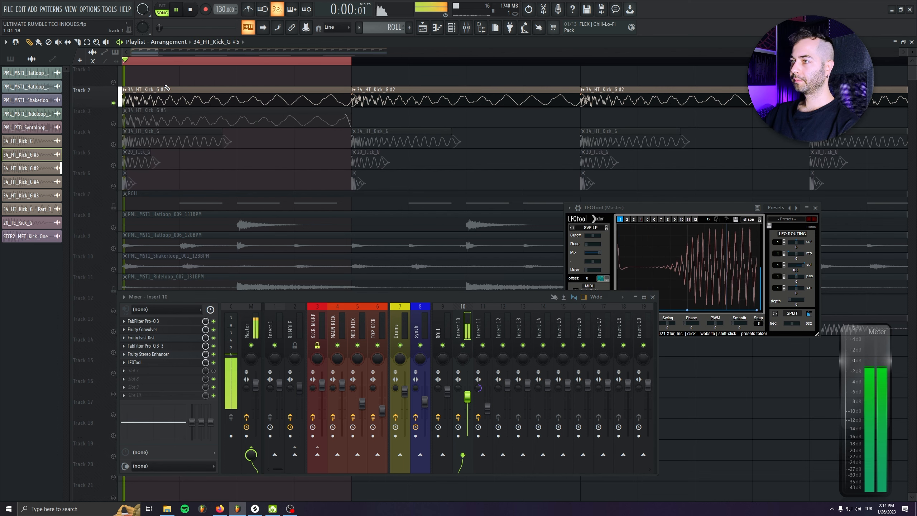
{"action": "right_click", "coordinate": [113, 124]}
{"action": "key", "text": "space"}
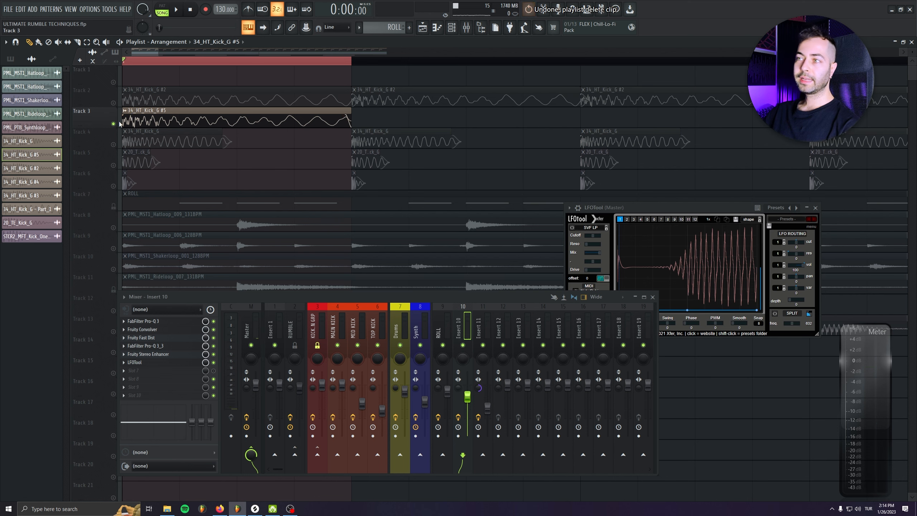
Duplicate the stretched kick clip repeatedly along Track 3 so it fills every beat past bar 3
{"action": "left_click", "coordinate": [406, 113]}
{"action": "scroll", "coordinate": [178, 137], "scroll_direction": "down", "scroll_amount": 3}
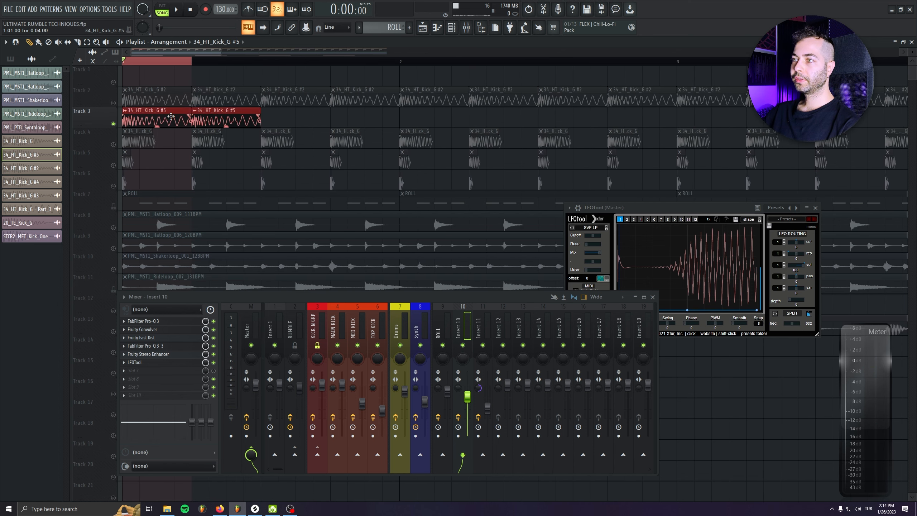
{"action": "key", "text": "ctrl+b"}
{"action": "key", "text": "ctrl+b"}
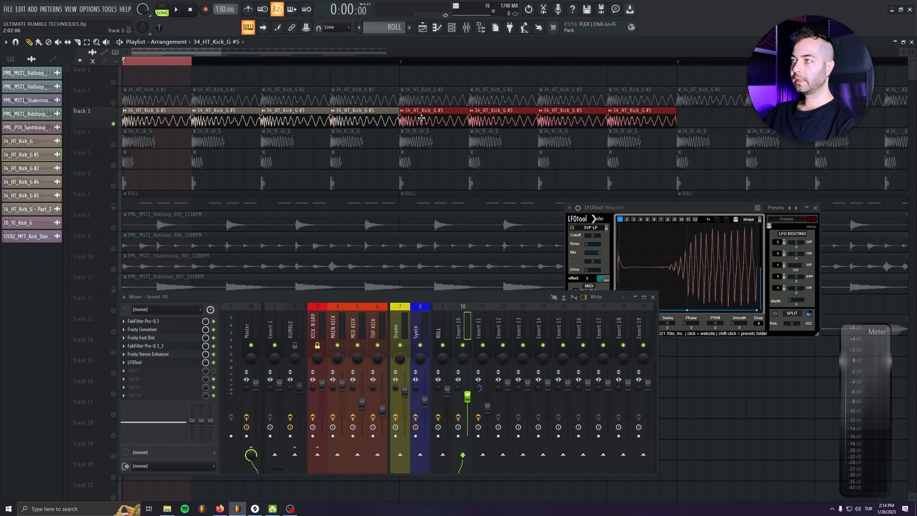
{"action": "key", "text": "ctrl+b"}
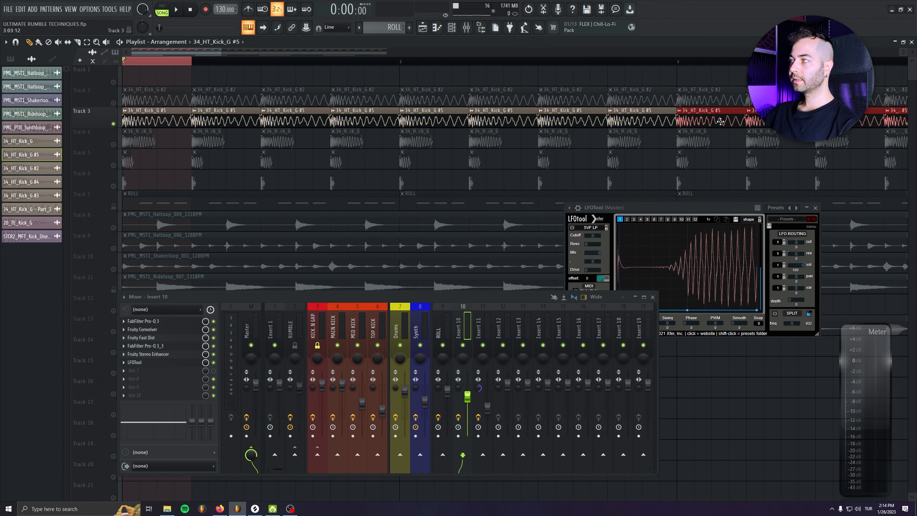
Select bars 1 and 2 as the loop region and unmute the kick layers and the drum loops on Tracks 8 to 10
{"action": "left_click_drag", "start_coordinate": [677, 61], "coordinate": [123, 62]}
{"action": "left_click_drag", "start_coordinate": [113, 227], "coordinate": [113, 269]}
{"action": "scroll", "coordinate": [325, 253], "scroll_direction": "down", "scroll_amount": 3}
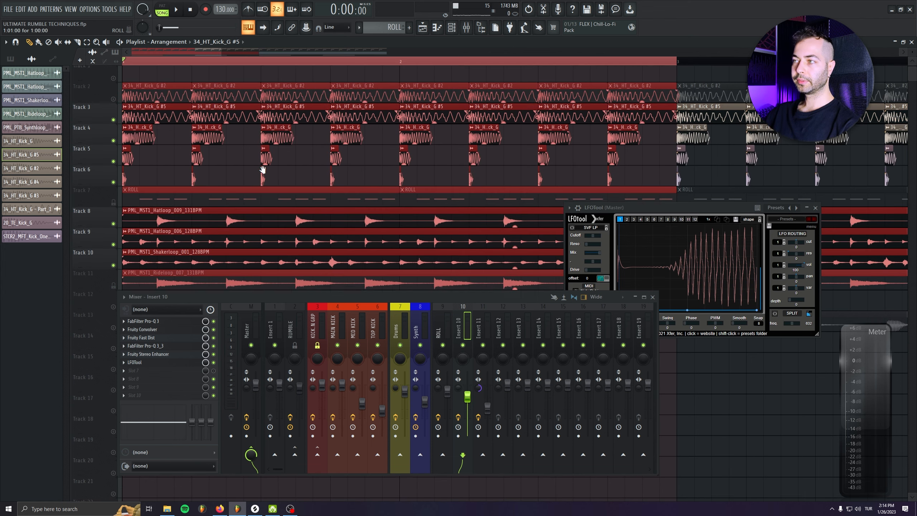
Play the two-bar loop with kicks and drums and rebalance Insert 10's rumble volume
{"action": "key", "text": "space"}
{"action": "left_click", "coordinate": [514, 290]}
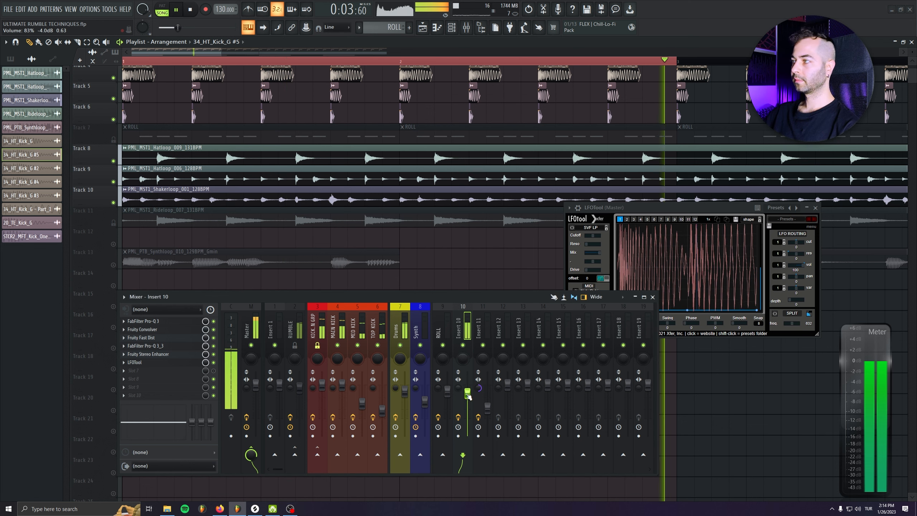
{"action": "left_click_drag", "start_coordinate": [172, 27], "coordinate": [165, 27]}
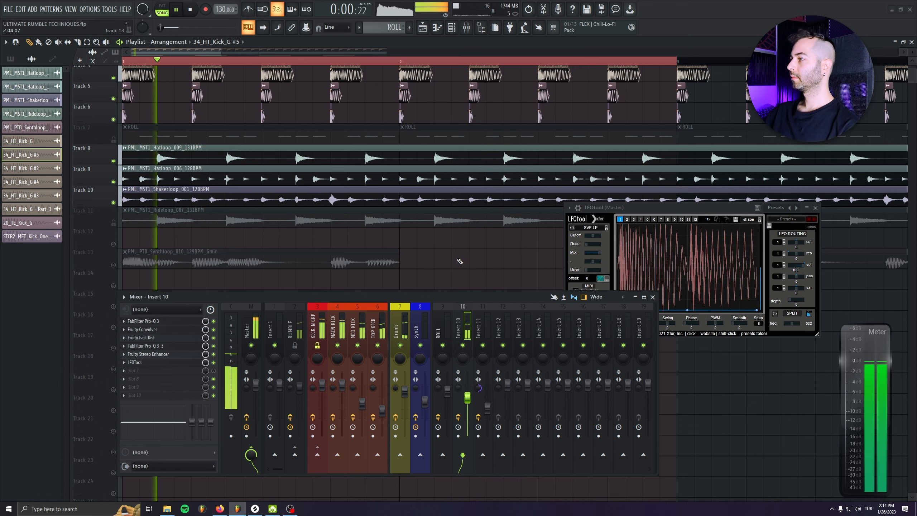
Listen to the two-bar loop with kicks, drums and the stretched kick rumble, and stop playback
{"action": "scroll", "coordinate": [401, 204], "scroll_direction": "right", "scroll_amount": 3}
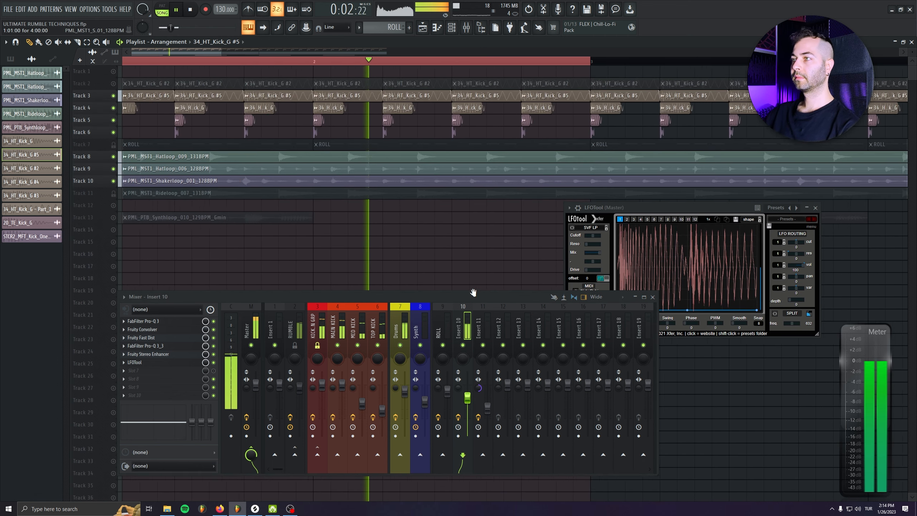
{"action": "scroll", "coordinate": [389, 223], "scroll_direction": "up", "scroll_amount": 3}
{"action": "key", "text": "space"}
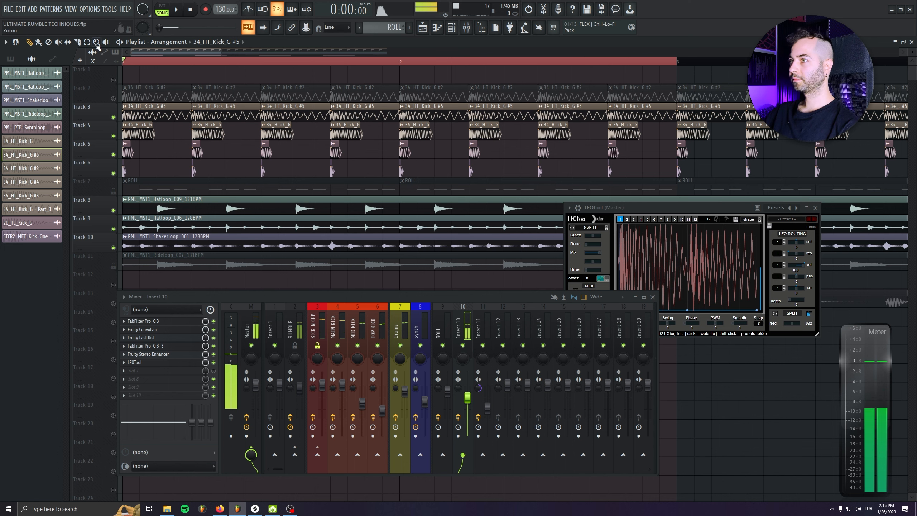
Insert an empty Track 7 below the kick layers and place a 34_HT_Kick_G clip on it between the first two kicks
{"action": "scroll", "coordinate": [183, 220], "scroll_direction": "down", "scroll_amount": 3}
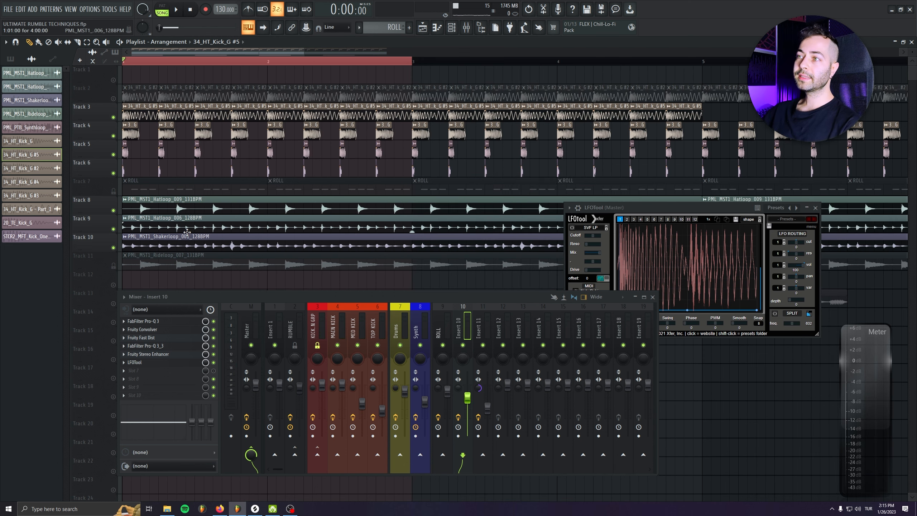
{"action": "left_click_drag", "start_coordinate": [145, 104], "coordinate": [430, 121]}
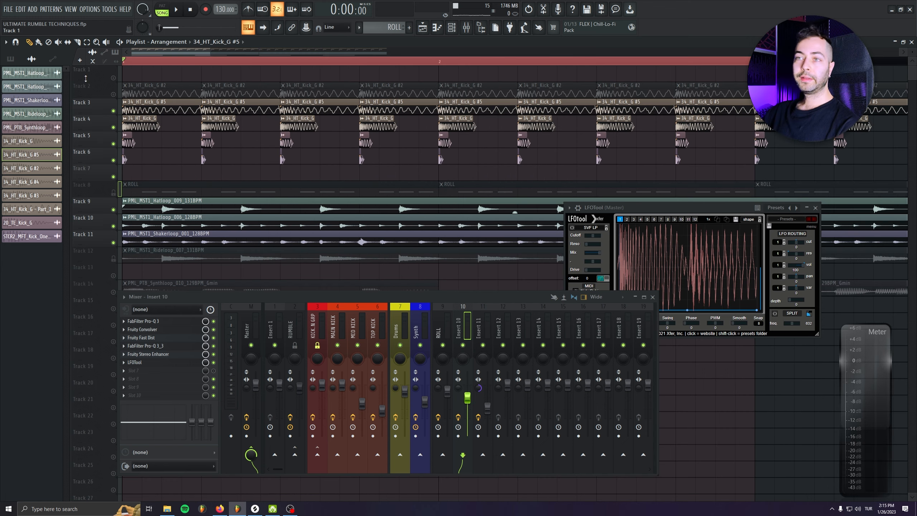
{"action": "scroll", "coordinate": [142, 129], "scroll_direction": "up", "scroll_amount": 5}
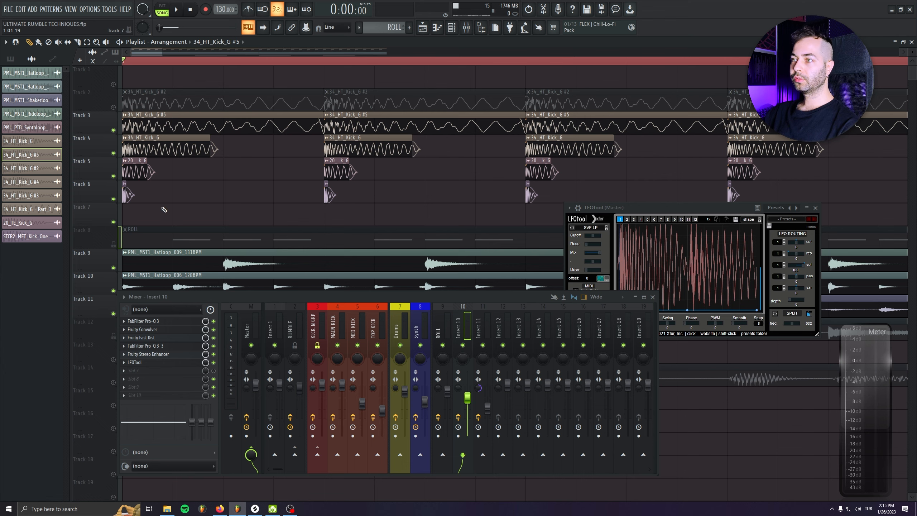
{"action": "left_click", "coordinate": [199, 218]}
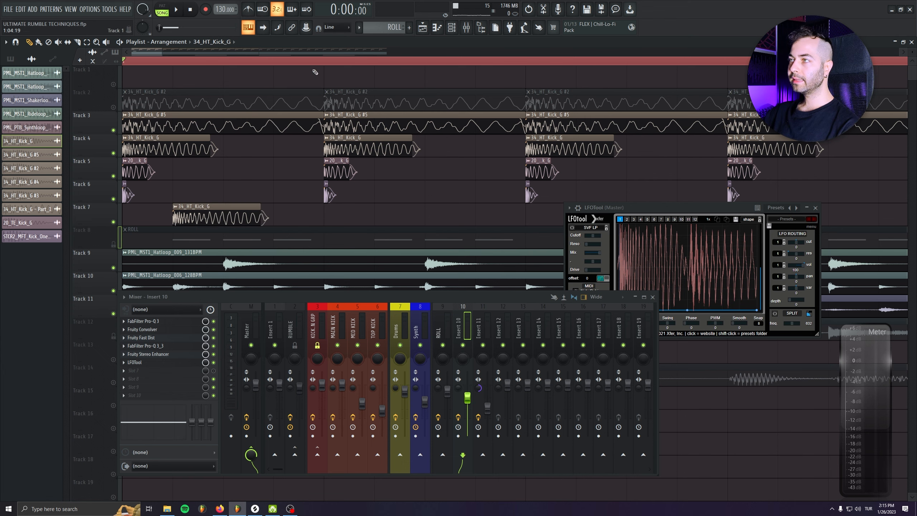
{"action": "left_click_drag", "start_coordinate": [174, 208], "coordinate": [180, 206]}
Loop only the first beat and leave one kick clip on its third sixteenth step on Track 7, with that track soloed
{"action": "scroll", "coordinate": [139, 217], "scroll_direction": "up", "scroll_amount": 2}
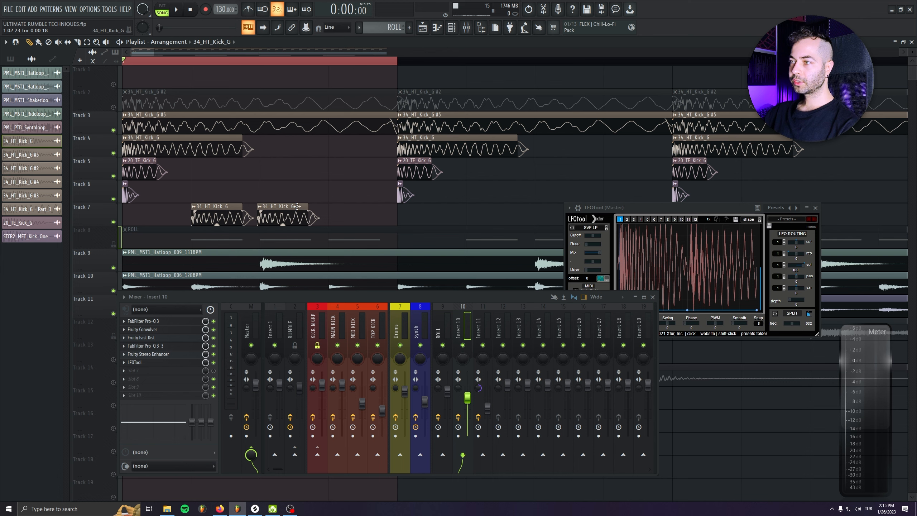
{"action": "left_click_drag", "start_coordinate": [326, 216], "coordinate": [353, 207]}
{"action": "left_click", "coordinate": [430, 214]}
{"action": "right_click", "coordinate": [429, 214]}
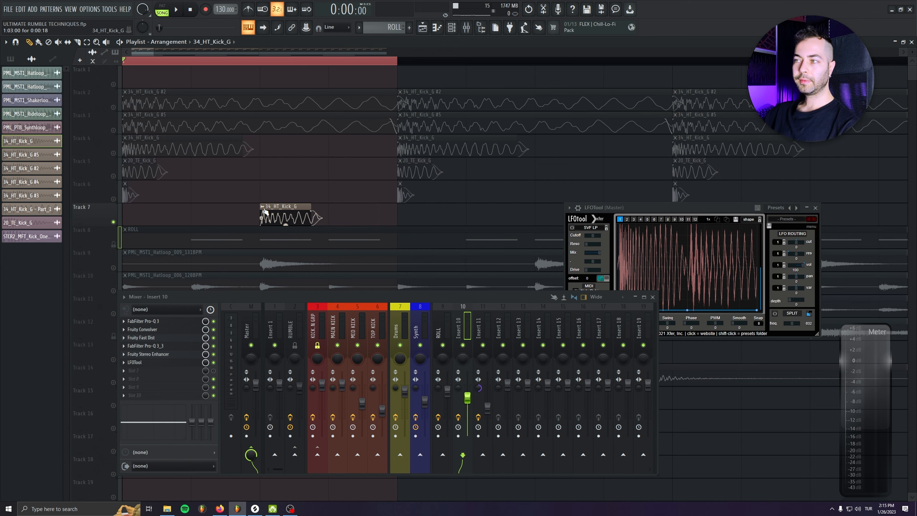
Make the Track 7 kick clip unique and route its audio clip to mixer Insert 12
{"action": "left_click", "coordinate": [263, 208]}
{"action": "left_click", "coordinate": [278, 269]}
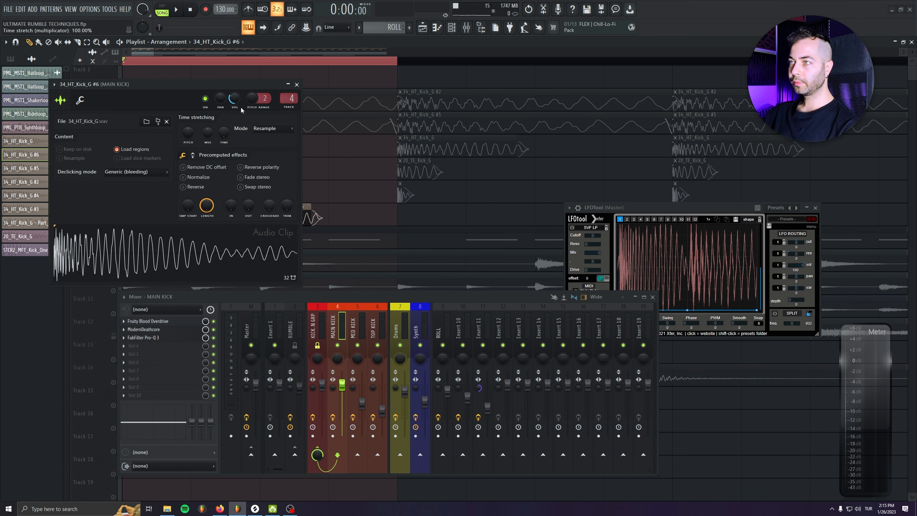
{"action": "scroll", "coordinate": [291, 98], "scroll_direction": "up", "scroll_amount": 8}
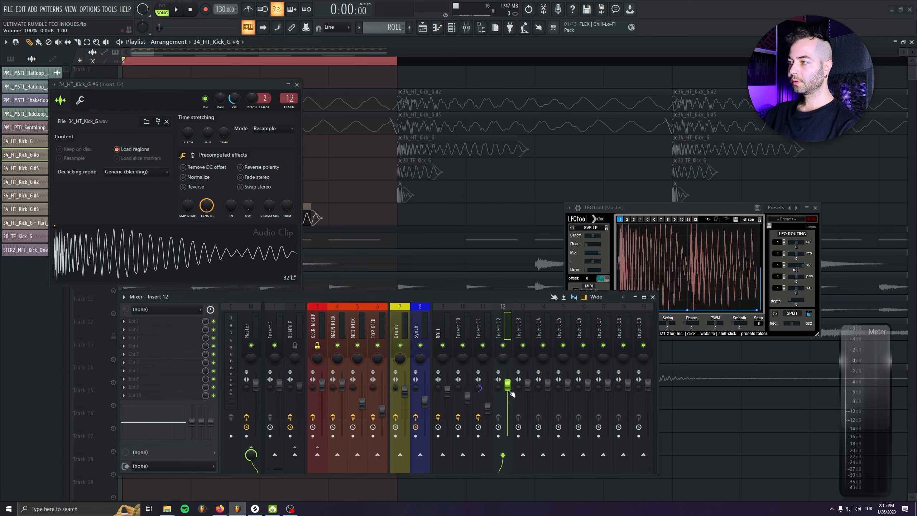
{"action": "left_click", "coordinate": [296, 83]}
Add a second unique kick on the fourth sixteenth step of Track 7 and unmute the kick layers on Tracks 4 to 6
{"action": "left_click", "coordinate": [448, 213]}
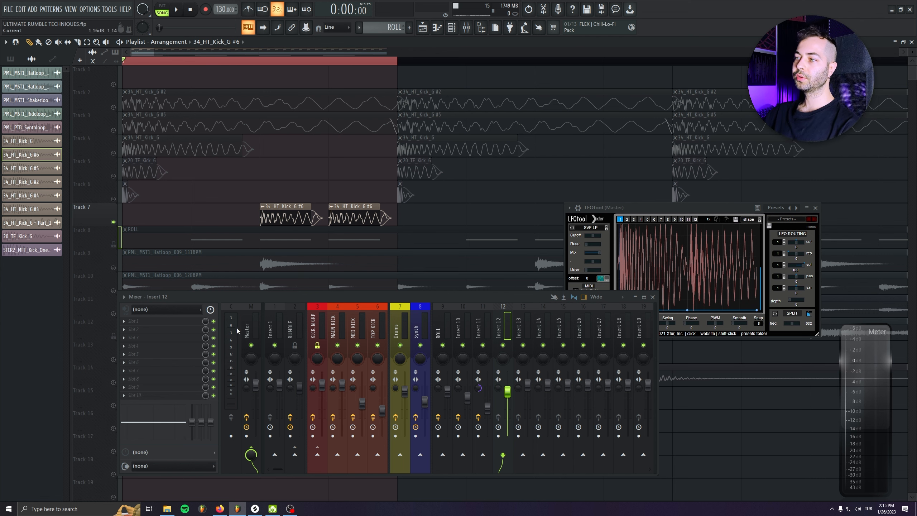
{"action": "left_click", "coordinate": [295, 318]}
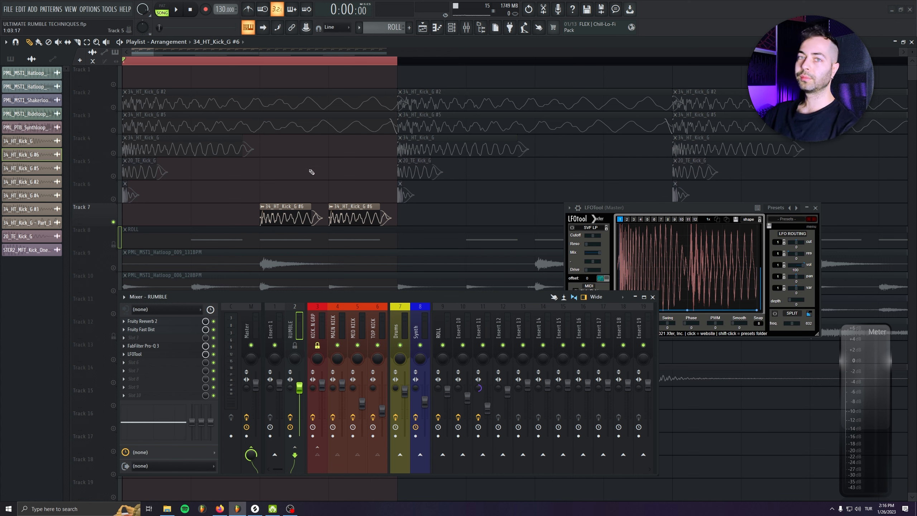
{"action": "left_click", "coordinate": [113, 154]}
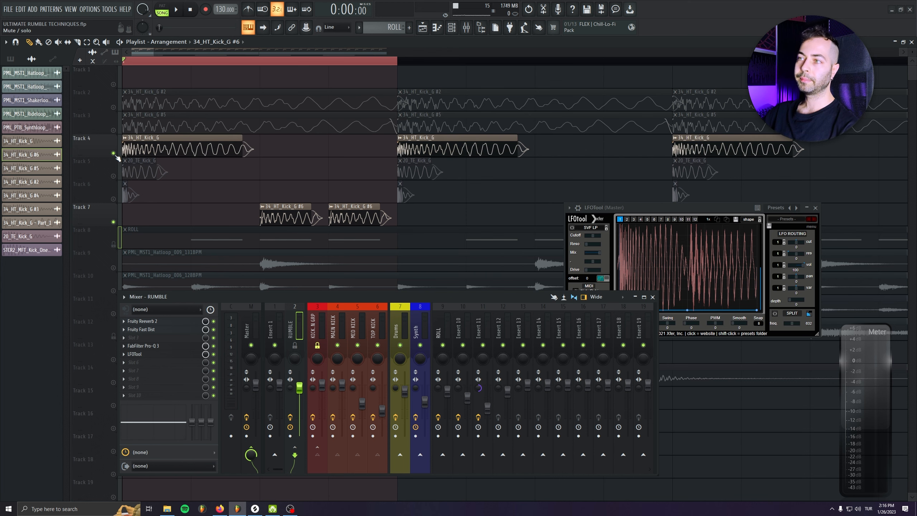
{"action": "left_click", "coordinate": [113, 176]}
{"action": "left_click", "coordinate": [113, 199]}
{"action": "left_click", "coordinate": [442, 216]}
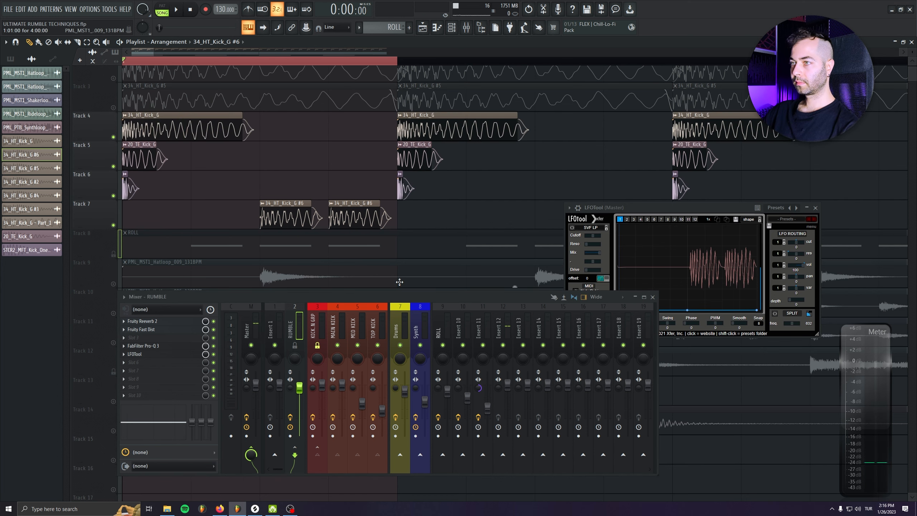
Load FabFilter Pro-Q 3 on Insert 12 and apply a 24 dB/oct high cut at about 392 Hz while playing the loop
{"action": "left_click", "coordinate": [503, 329]}
{"action": "left_click", "coordinate": [167, 320]}
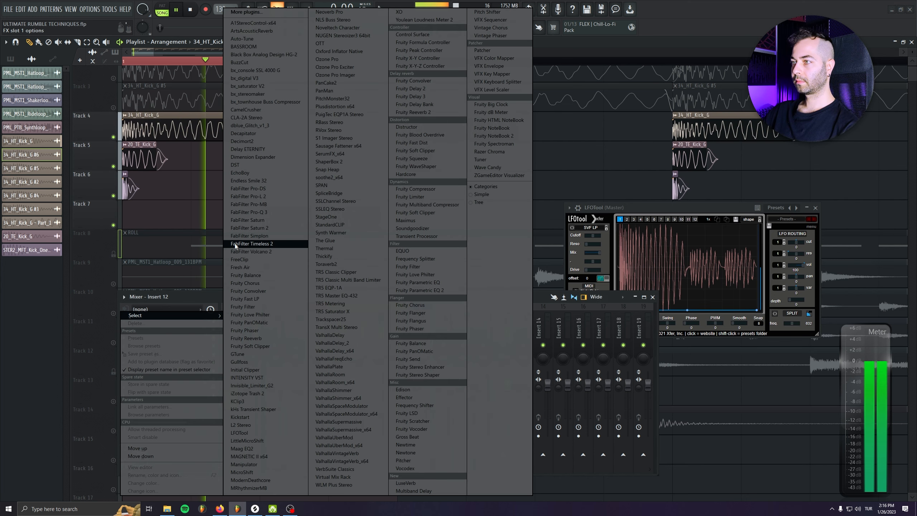
{"action": "left_click", "coordinate": [257, 212]}
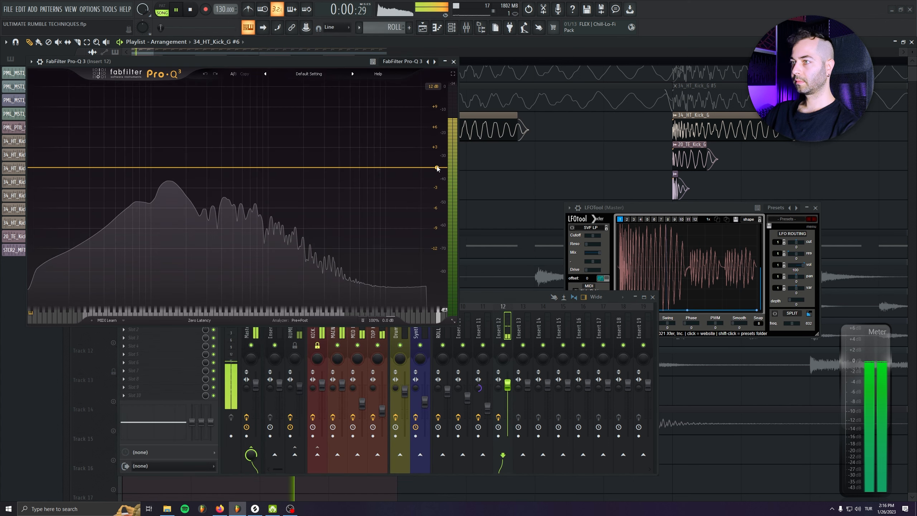
{"action": "left_click_drag", "start_coordinate": [412, 168], "coordinate": [219, 172]}
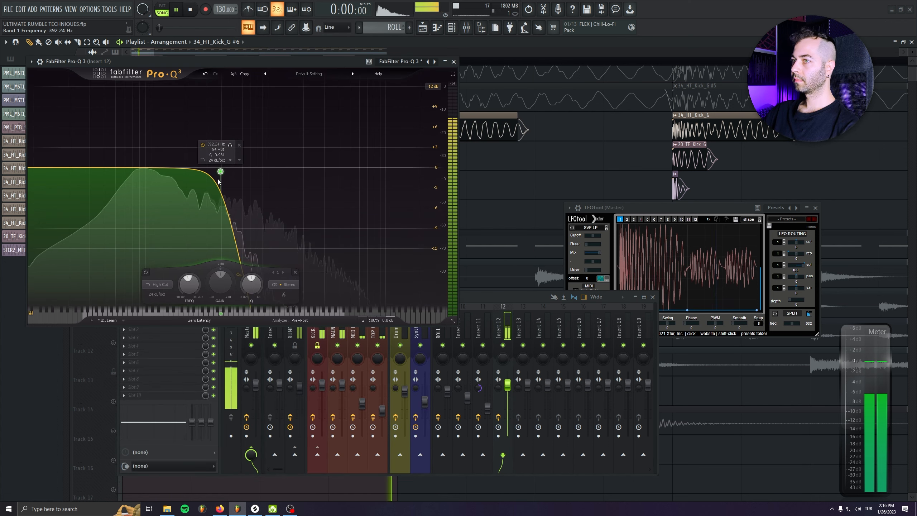
{"action": "key", "text": "space"}
{"action": "key", "text": "Escape"}
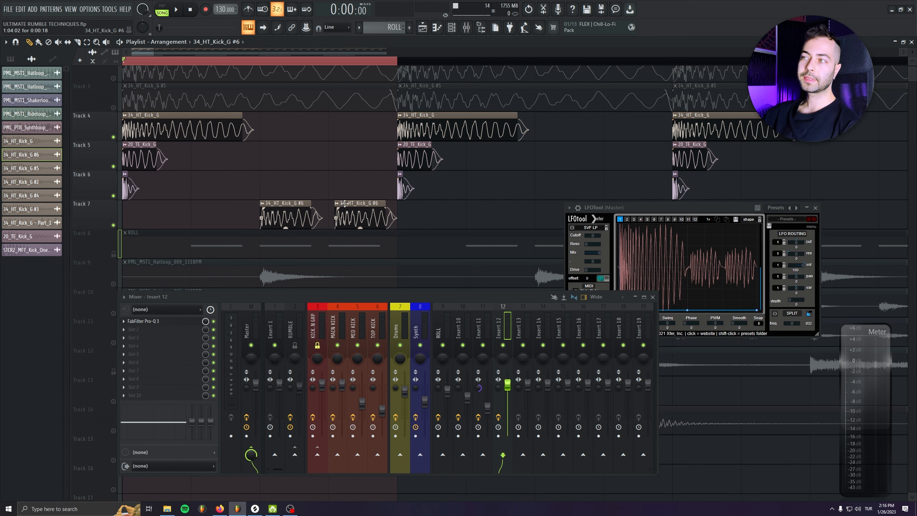
Shorten both Track 7 kick clips and nudge the second one slightly later while playing the one-beat loop
{"action": "scroll", "coordinate": [287, 228], "scroll_direction": "down", "scroll_amount": 1}
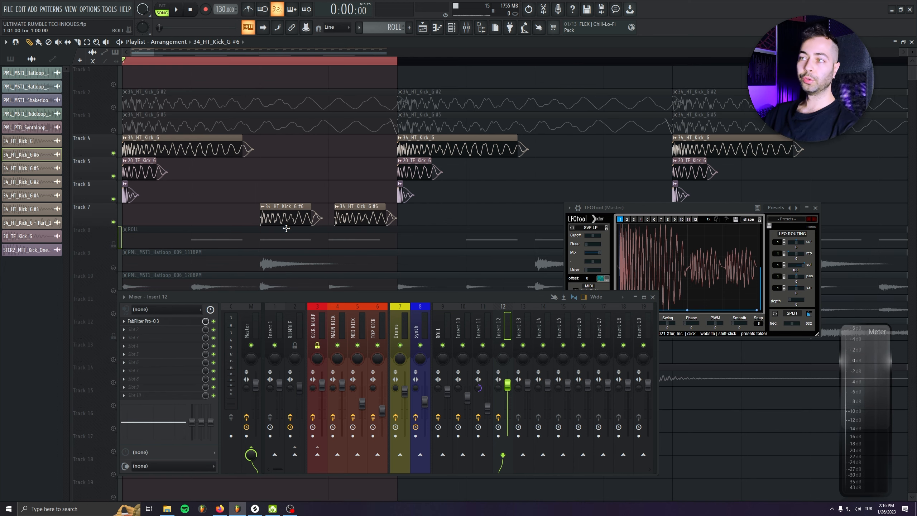
{"action": "key", "text": "space"}
{"action": "left_click_drag", "start_coordinate": [360, 212], "coordinate": [314, 208]}
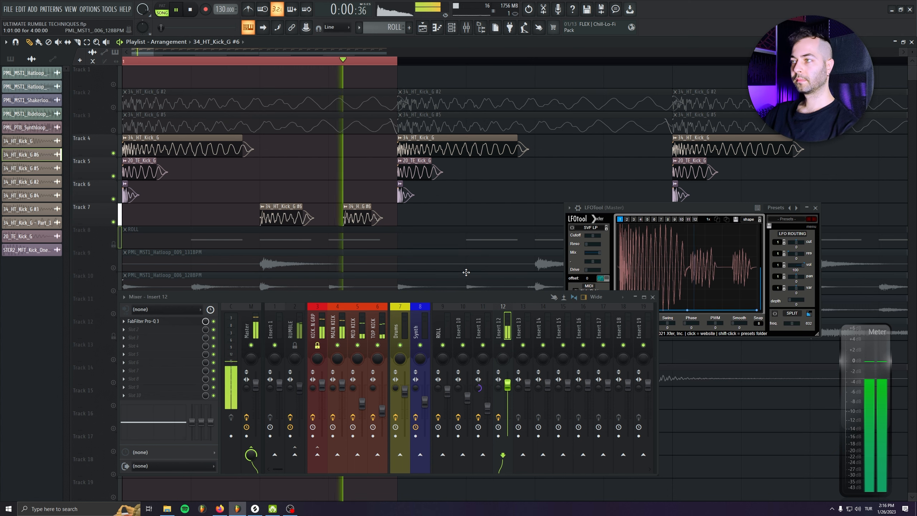
{"action": "key", "text": "space"}
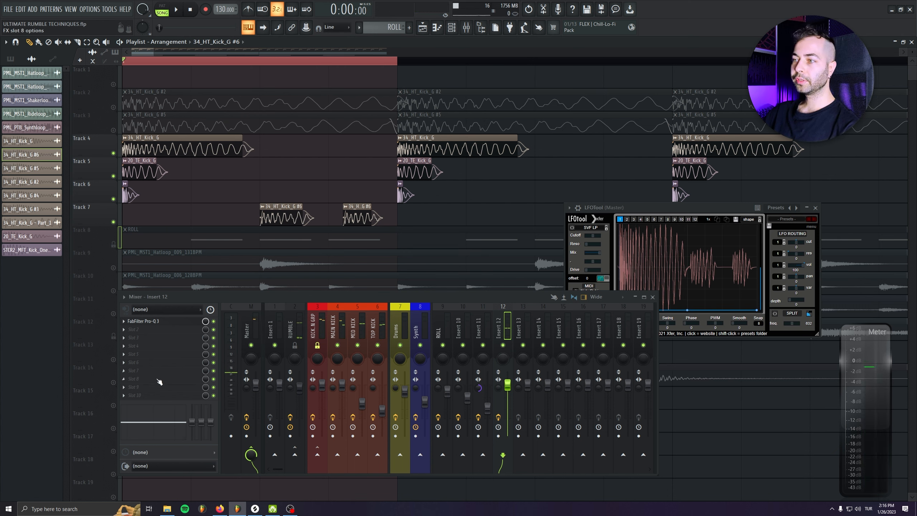
Unmute the Track 3 rumble and set Insert 12's volume to 75% during playback, comparing the loop with Insert 12 muted and unmuted
{"action": "left_click", "coordinate": [114, 130]}
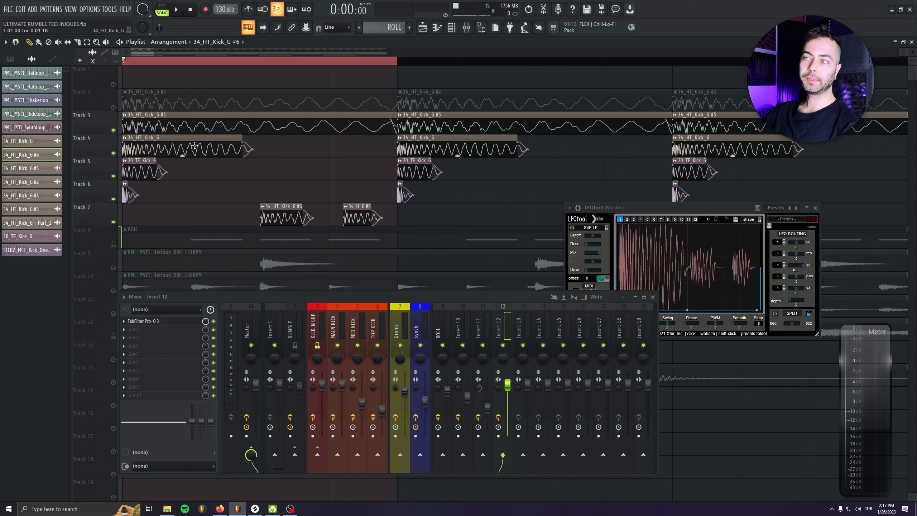
{"action": "key", "text": "space"}
{"action": "left_click_drag", "start_coordinate": [508, 385], "coordinate": [508, 398]}
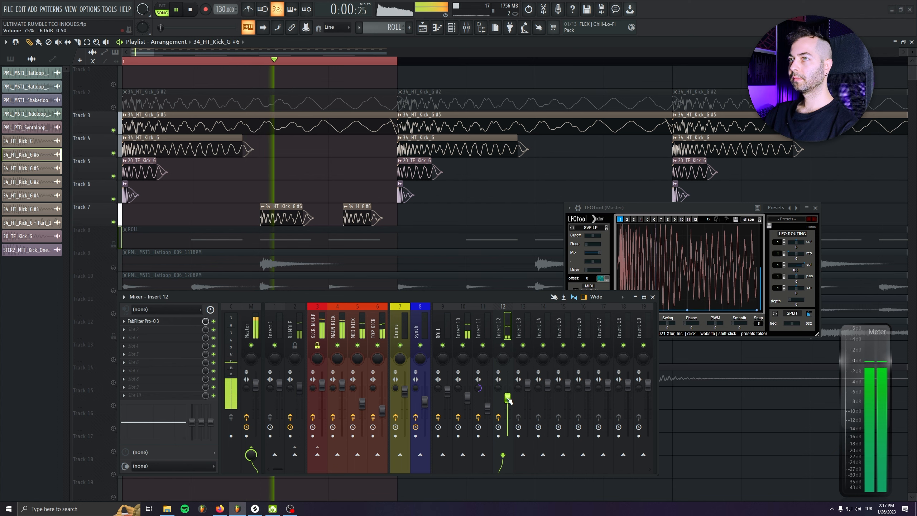
{"action": "left_click", "coordinate": [503, 346]}
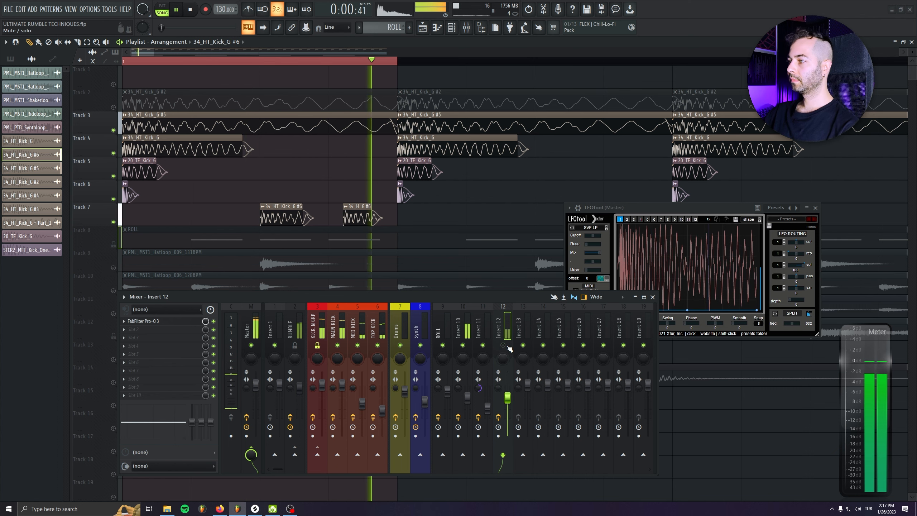
{"action": "left_click", "coordinate": [507, 346]}
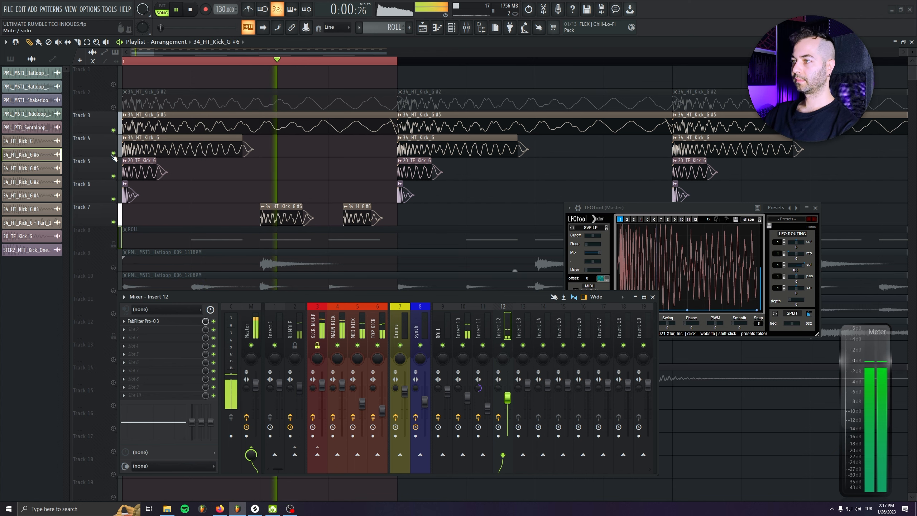
{"action": "key", "text": "space"}
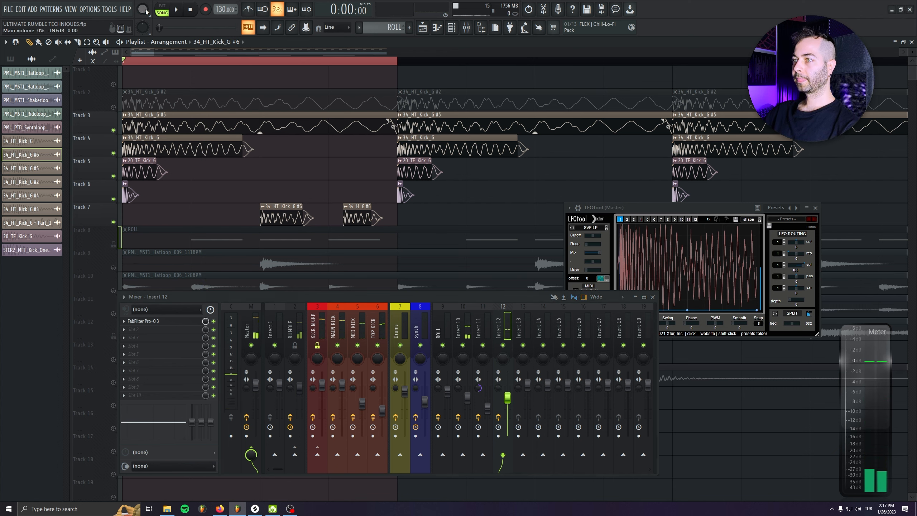
Select both Track 7 kick clips, mute the Track 3 rumble and enable the RUMBLE mixer track
{"action": "left_click_drag", "start_coordinate": [254, 220], "coordinate": [405, 228]}
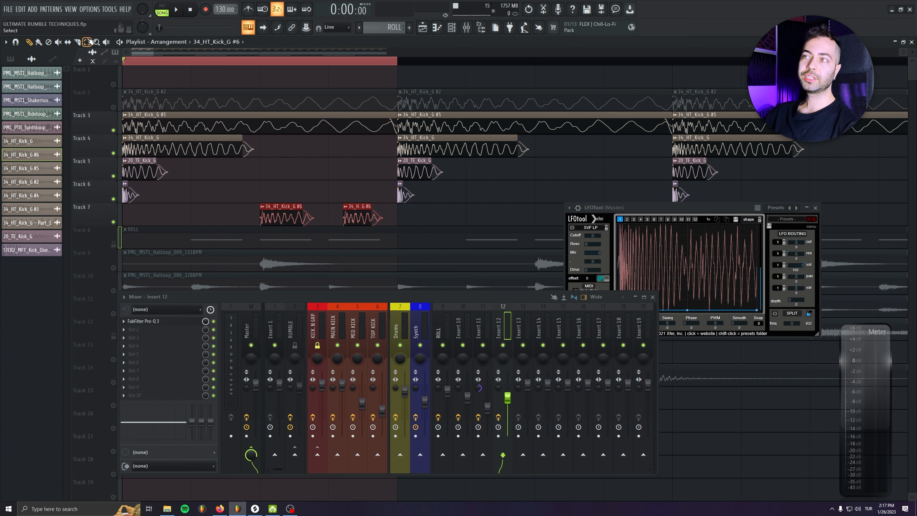
{"action": "left_click", "coordinate": [113, 130]}
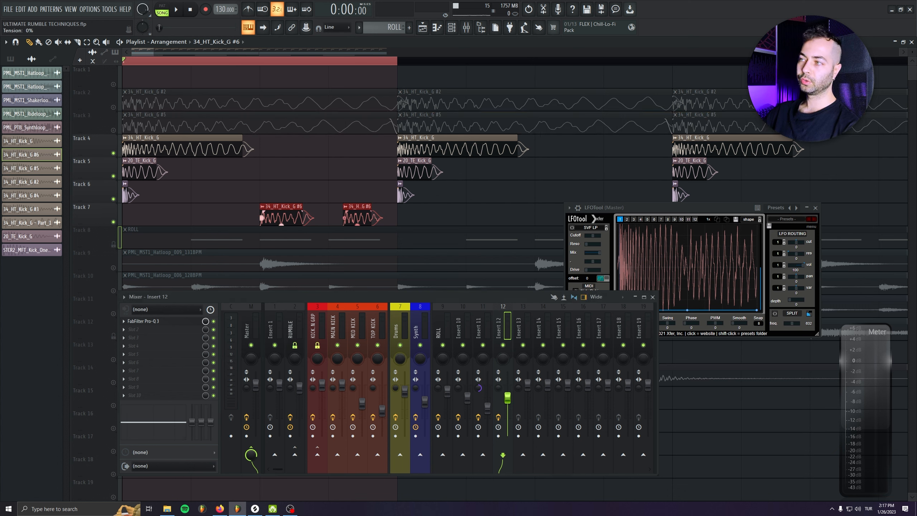
{"action": "left_click", "coordinate": [300, 318]}
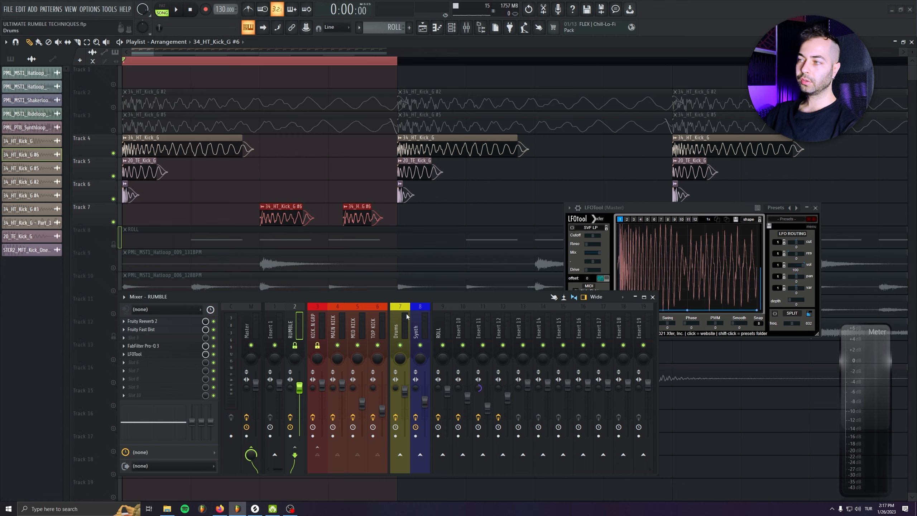
Play the loop and balance the extra kicks against the reverb rumble, setting Insert 12 to about 83% and RUMBLE to about 99%
{"action": "key", "text": "space"}
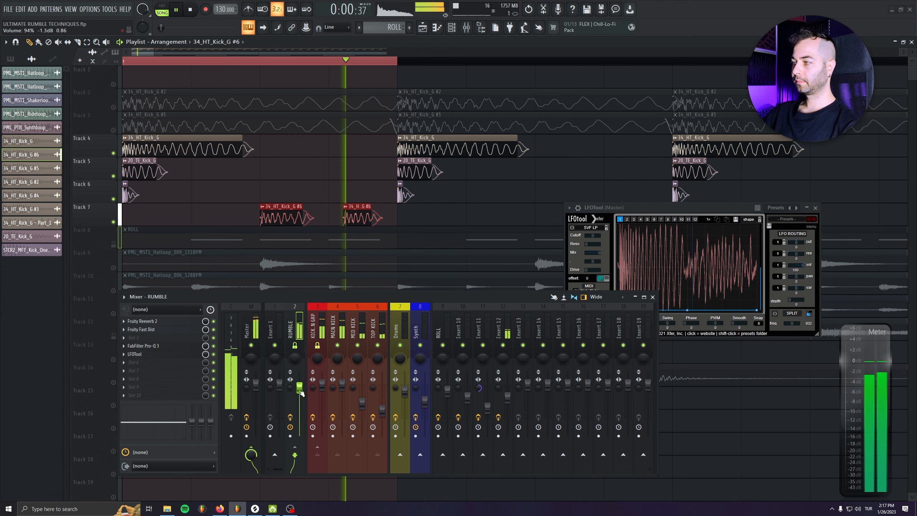
{"action": "left_click_drag", "start_coordinate": [509, 401], "coordinate": [509, 393]}
{"action": "left_click_drag", "start_coordinate": [300, 391], "coordinate": [300, 388]}
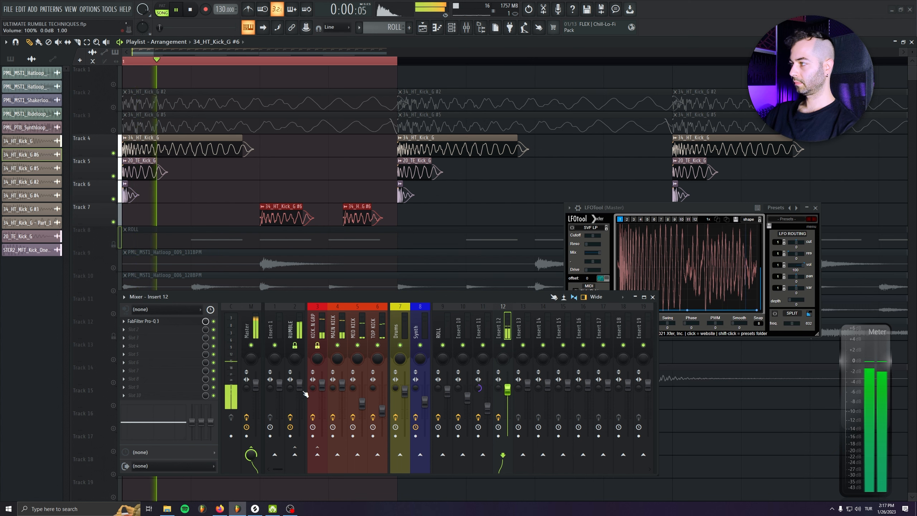
{"action": "left_click_drag", "start_coordinate": [507, 388], "coordinate": [507, 393]}
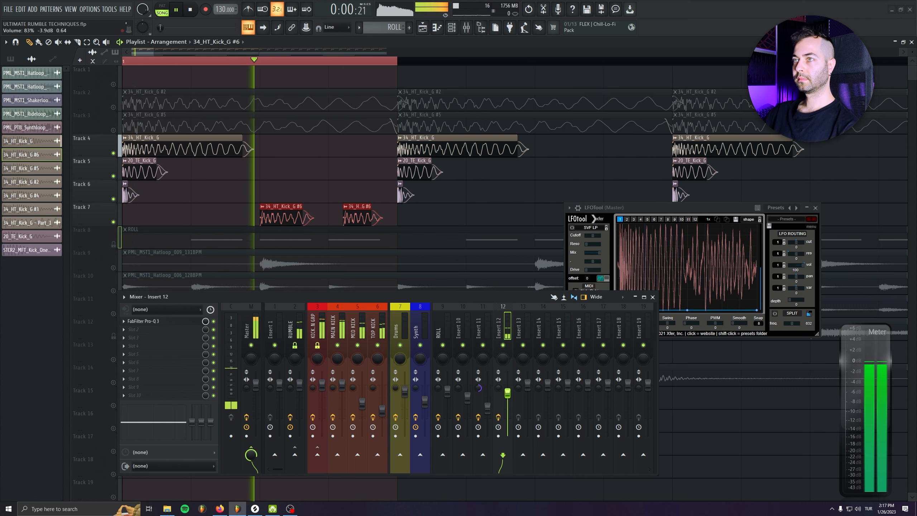
{"action": "left_click", "coordinate": [300, 386]}
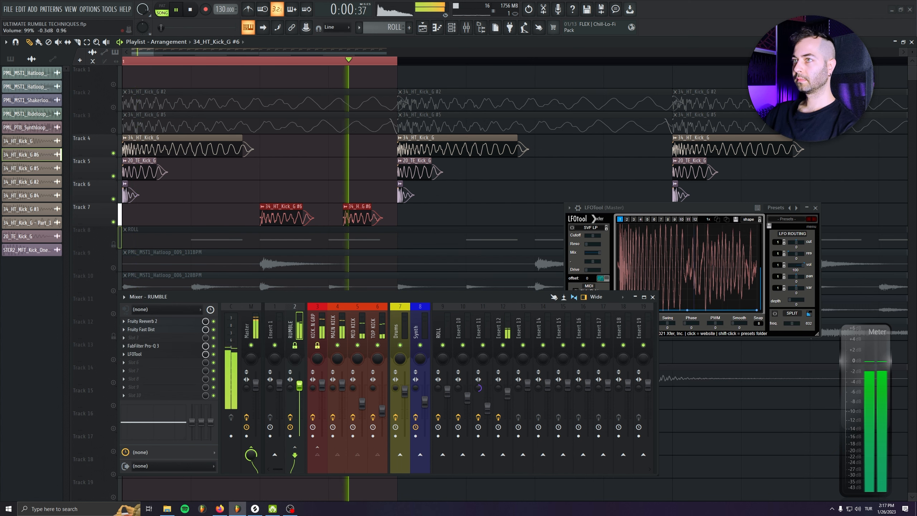
{"action": "left_click", "coordinate": [507, 329]}
{"action": "key", "text": "space"}
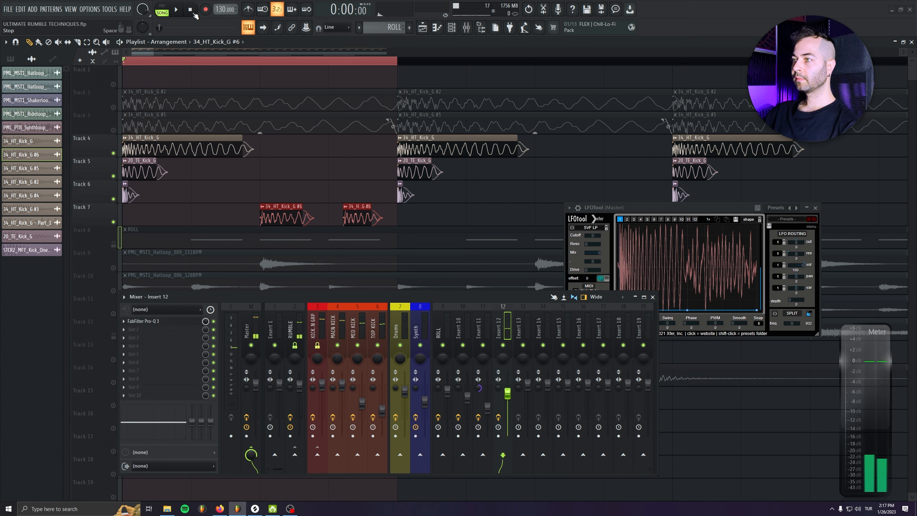
Load Fruity Blood Overdrive and Fruity Convolver on Insert 12 ahead of FabFilter Pro-Q 3 and listen to the processed ghost kicks
{"action": "left_click", "coordinate": [178, 332]}
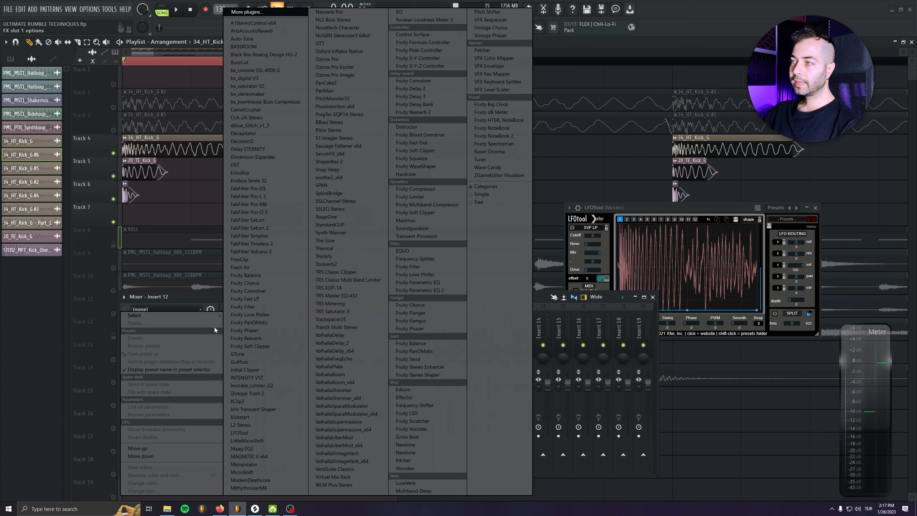
{"action": "left_click", "coordinate": [420, 136]}
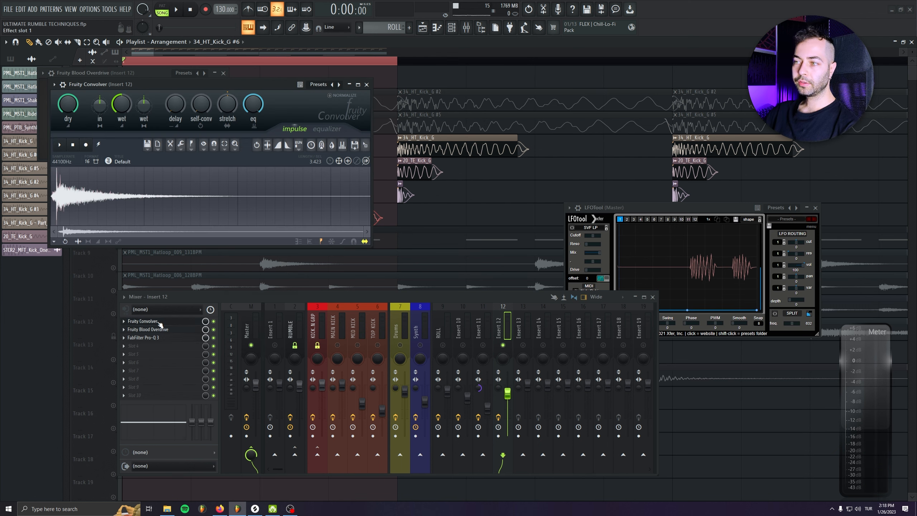
{"action": "left_click_drag", "start_coordinate": [130, 85], "coordinate": [141, 118]}
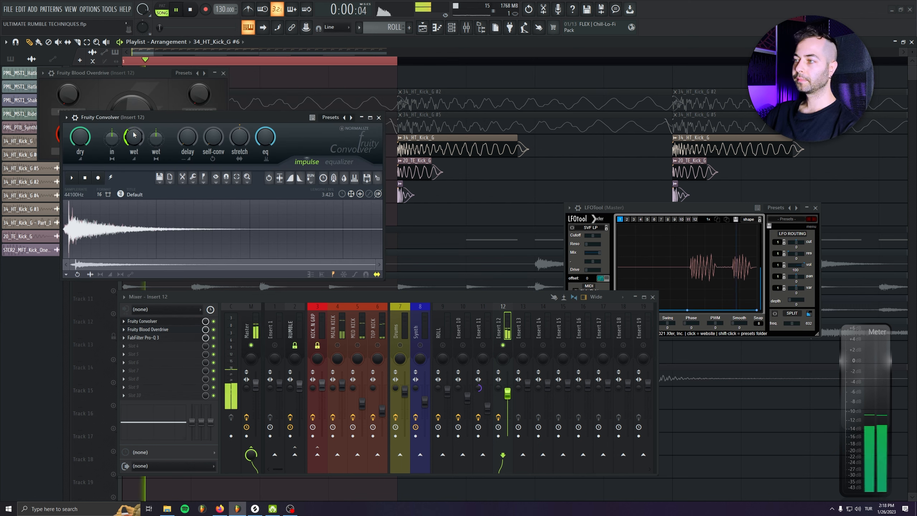
{"action": "left_click", "coordinate": [378, 118]}
Unsolo Insert 12 during playback and raise the send level of the KICK N GRP track to the Master
{"action": "left_click", "coordinate": [377, 301]}
{"action": "key", "text": "s"}
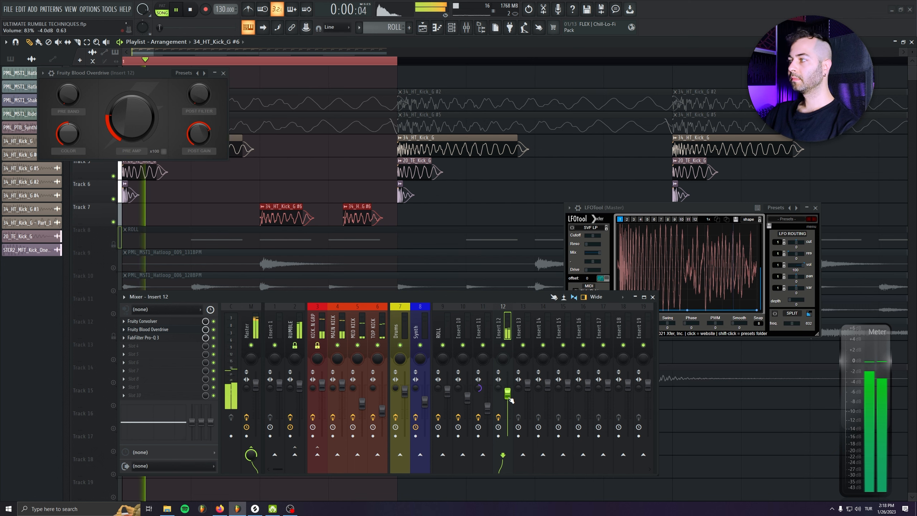
{"action": "left_click", "coordinate": [323, 348]}
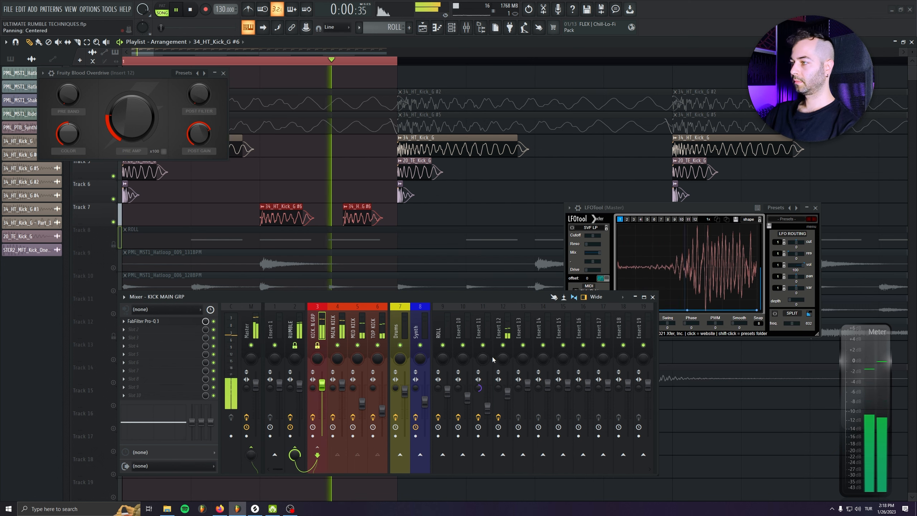
{"action": "left_click", "coordinate": [502, 346]}
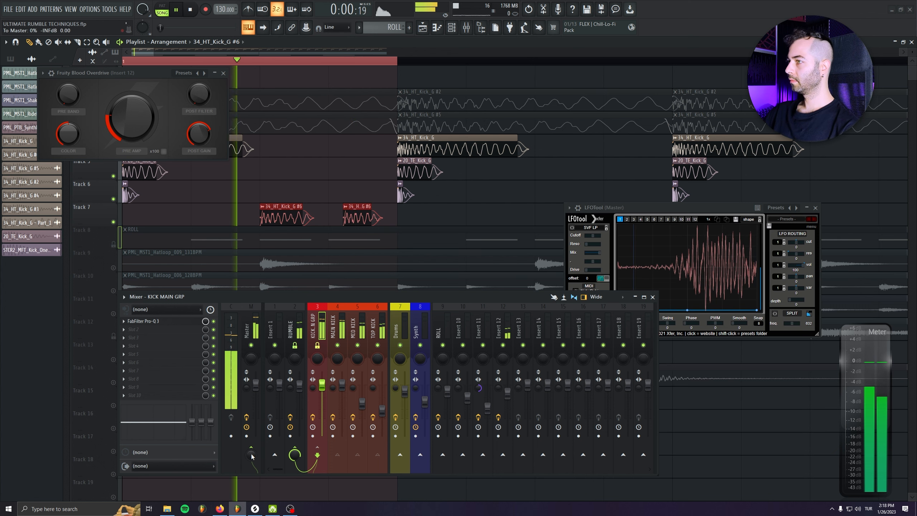
{"action": "left_click_drag", "start_coordinate": [252, 456], "coordinate": [251, 416]}
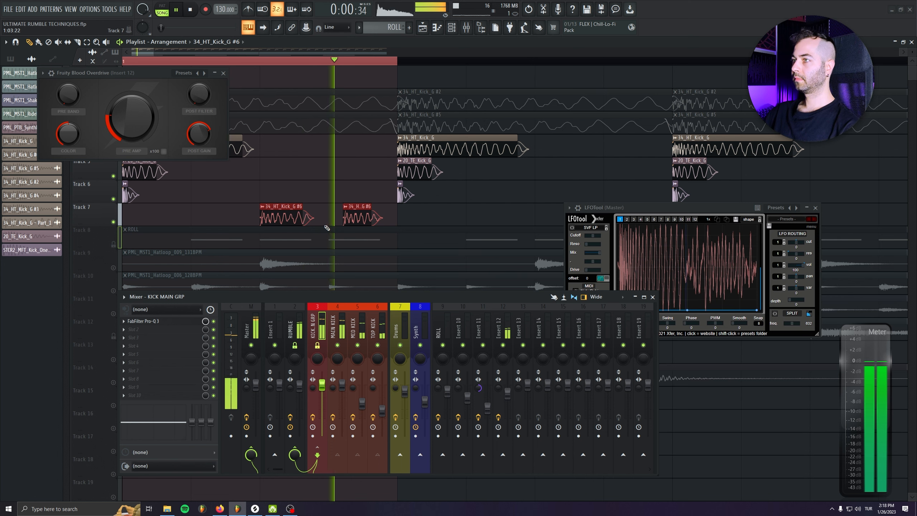
Audition the Track 9 and 10 hat loops against the rumble, leaving them muted and the Track 11 shaker loop unmuted
{"action": "left_click", "coordinate": [113, 268]}
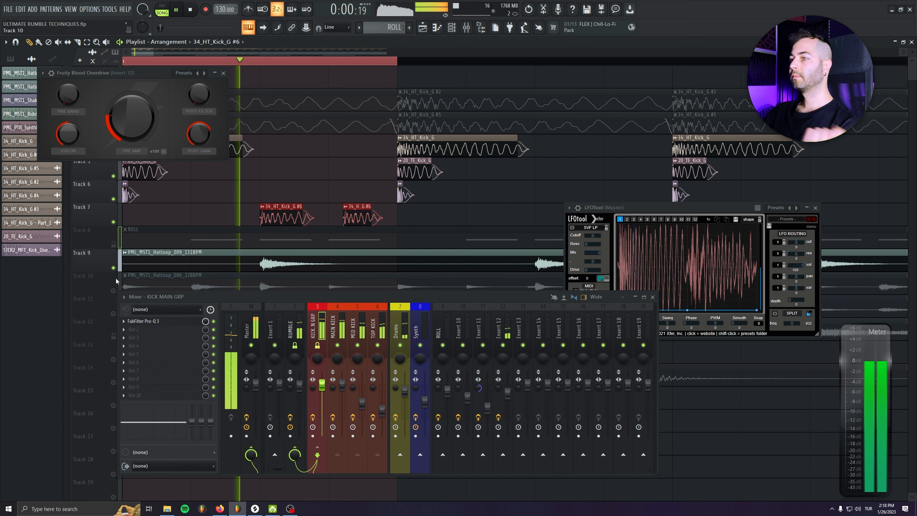
{"action": "left_click", "coordinate": [114, 291]}
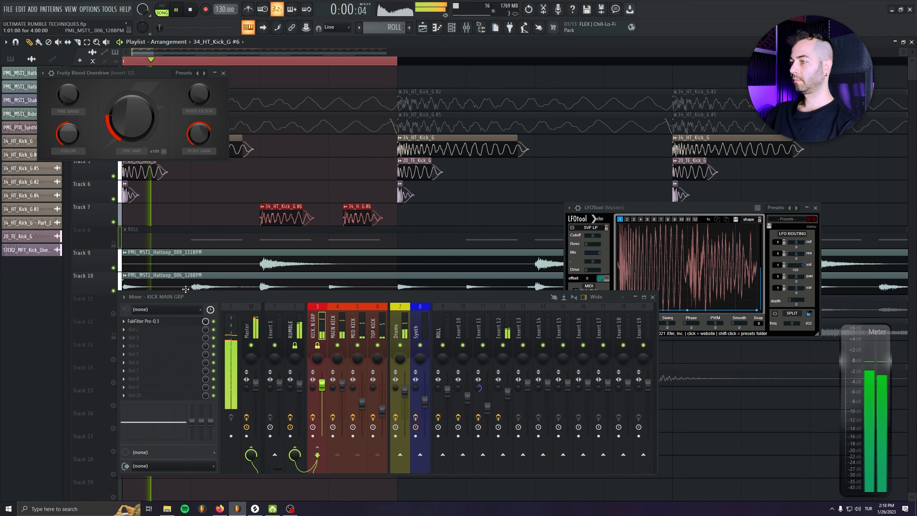
{"action": "left_click_drag", "start_coordinate": [286, 297], "coordinate": [302, 376]}
{"action": "left_click", "coordinate": [113, 314]}
{"action": "left_click", "coordinate": [113, 290]}
{"action": "left_click", "coordinate": [113, 268]}
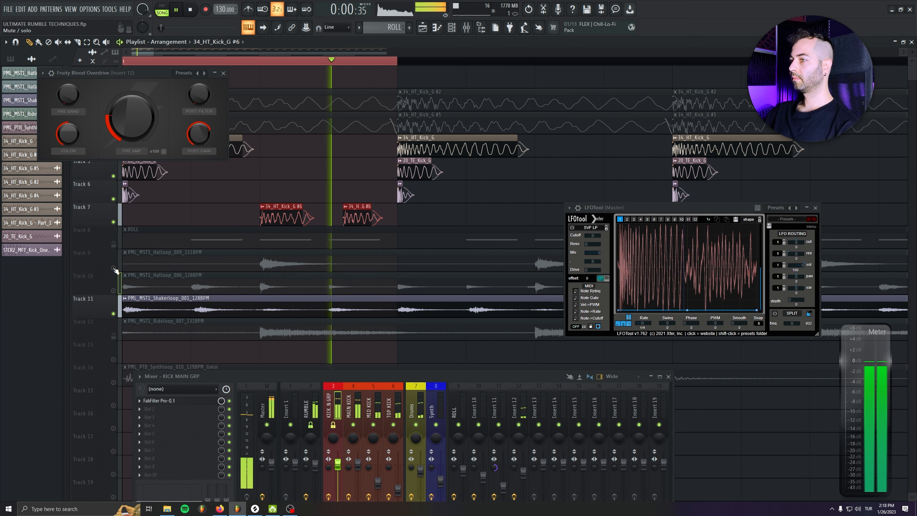
{"action": "key", "text": "space"}
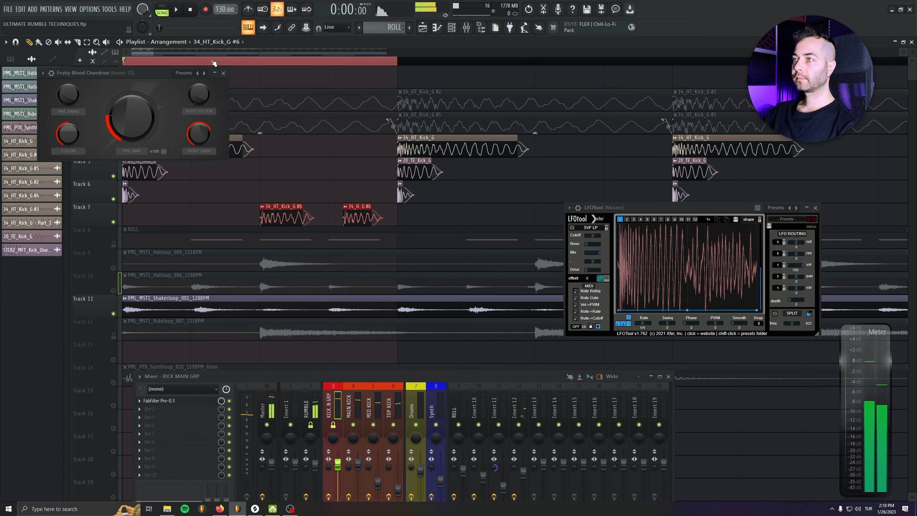
{"action": "left_click", "coordinate": [224, 73]}
{"action": "scroll", "coordinate": [317, 215], "scroll_direction": "down", "scroll_amount": 2}
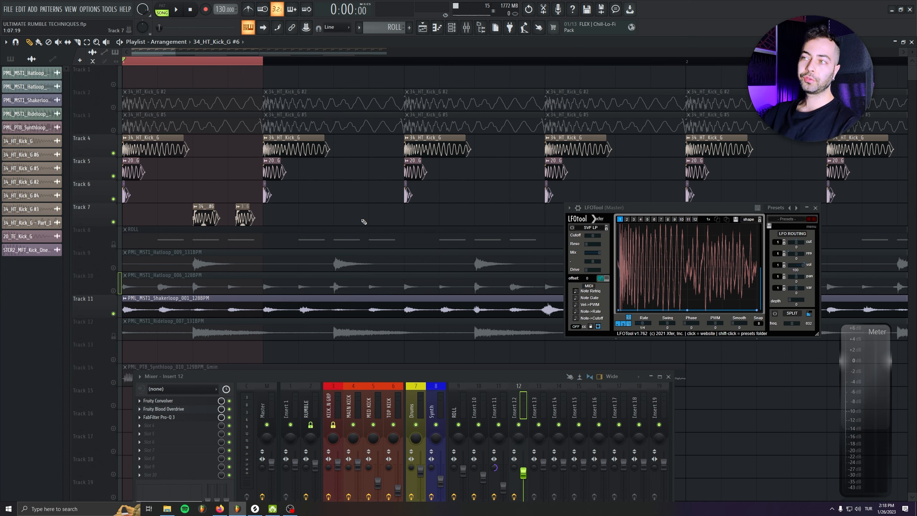
{"action": "scroll", "coordinate": [321, 242], "scroll_direction": "down", "scroll_amount": 2}
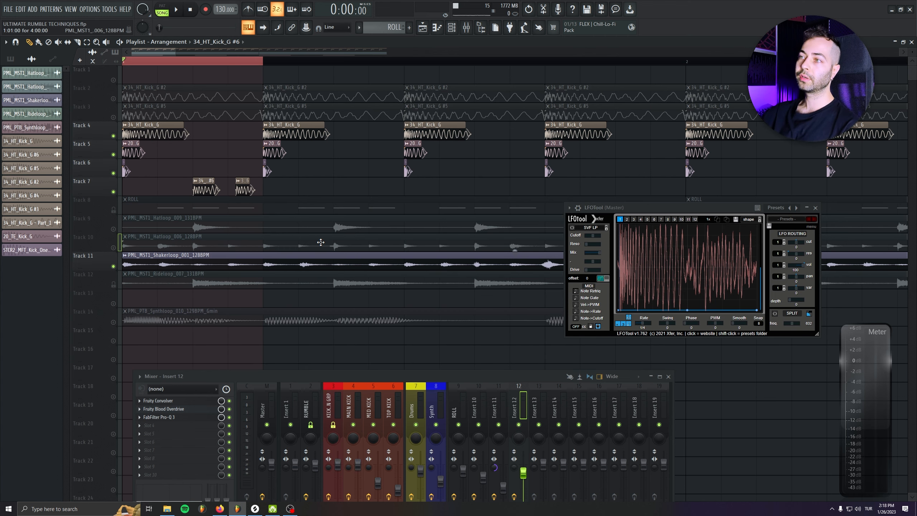
{"action": "scroll", "coordinate": [328, 190], "scroll_direction": "down", "scroll_amount": 1}
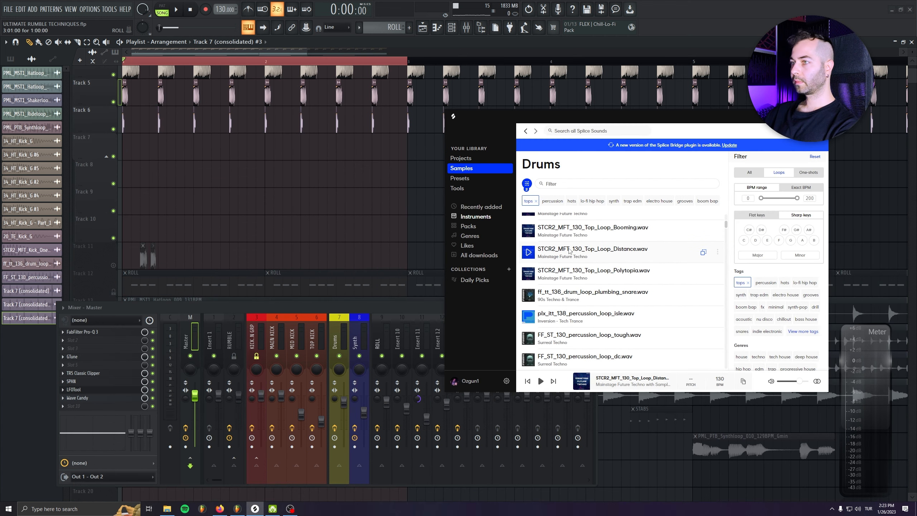
Place the Splice loop STCR2_MFT_130_Top_Loop_Distance at the start of Track 7 and preview its sample
{"action": "left_click_drag", "start_coordinate": [563, 252], "coordinate": [198, 170]}
{"action": "scroll", "coordinate": [236, 242], "scroll_direction": "up", "scroll_amount": 2}
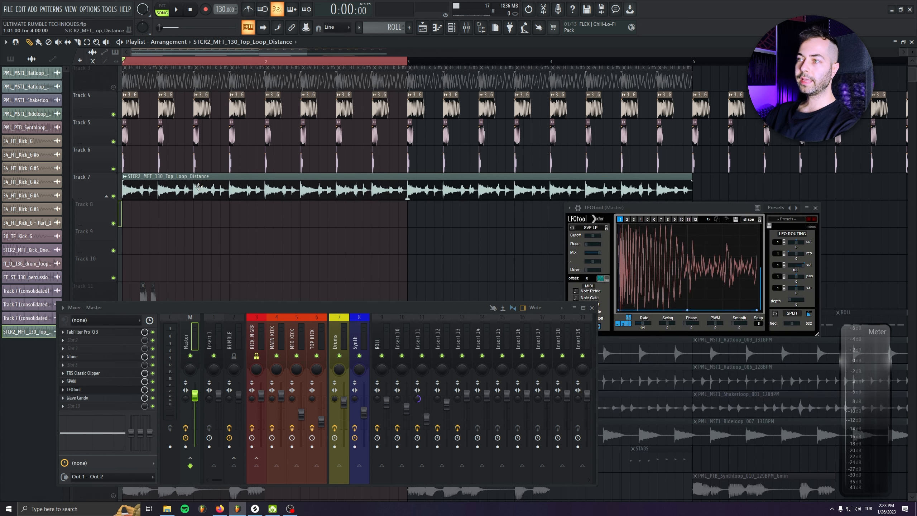
{"action": "left_click_drag", "start_coordinate": [125, 76], "coordinate": [161, 144]}
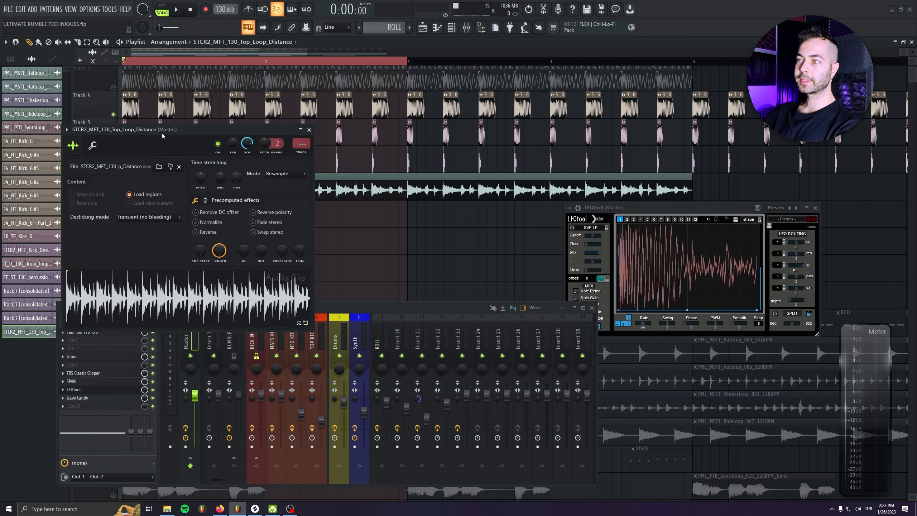
{"action": "left_click", "coordinate": [173, 292]}
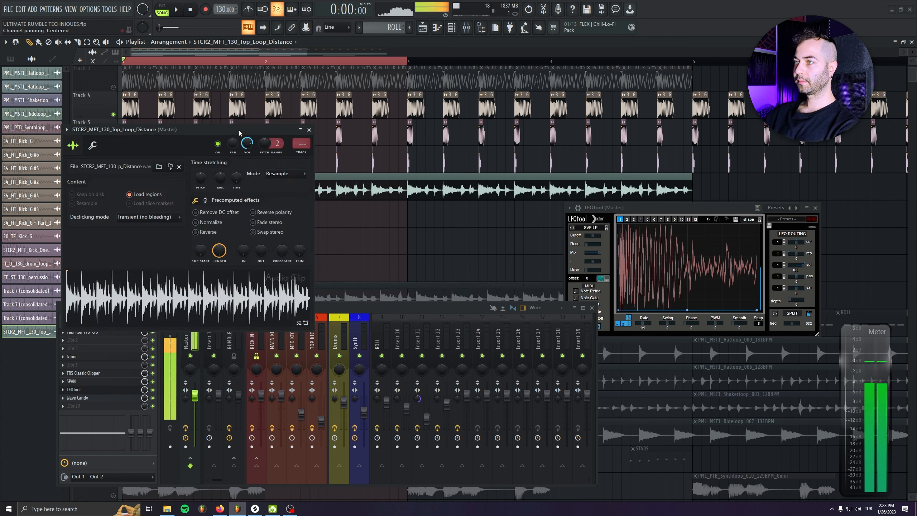
{"action": "left_click_drag", "start_coordinate": [239, 132], "coordinate": [255, 136]}
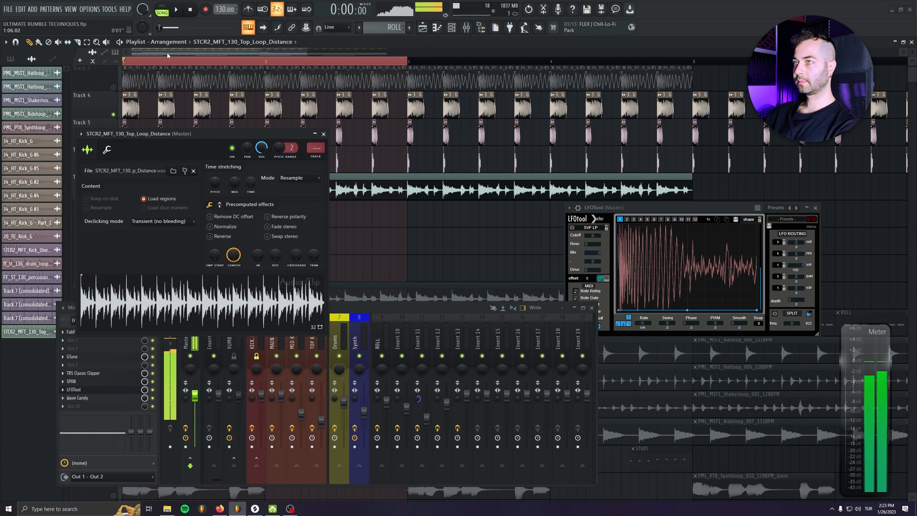
{"action": "left_click", "coordinate": [191, 10]}
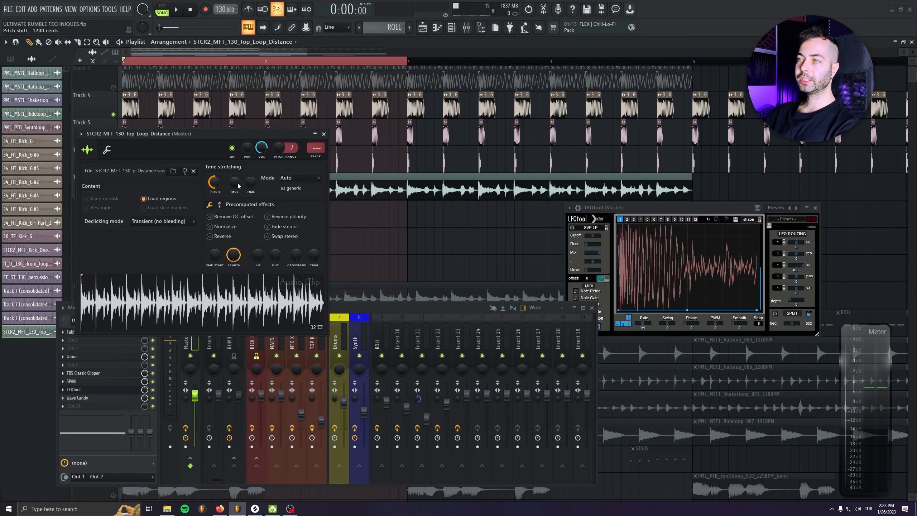
Set the top loop's pitch shift to -1200 cents and its time stretching mode to Stretch
{"action": "left_click", "coordinate": [292, 179]}
{"action": "left_click", "coordinate": [293, 202]}
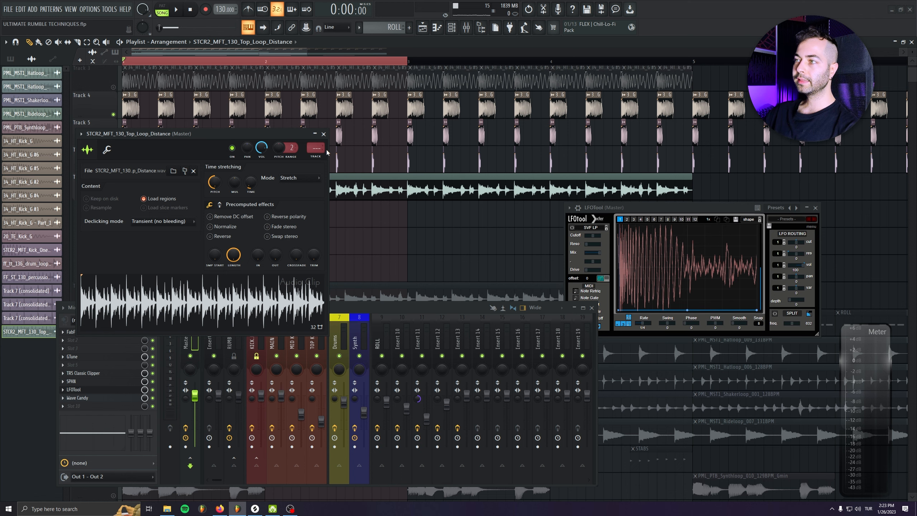
{"action": "left_click", "coordinate": [324, 133]}
Extend the time selection to four bars and consolidate Track 7 over it to a 32-bit float WAV
{"action": "left_click_drag", "start_coordinate": [408, 60], "coordinate": [682, 61]}
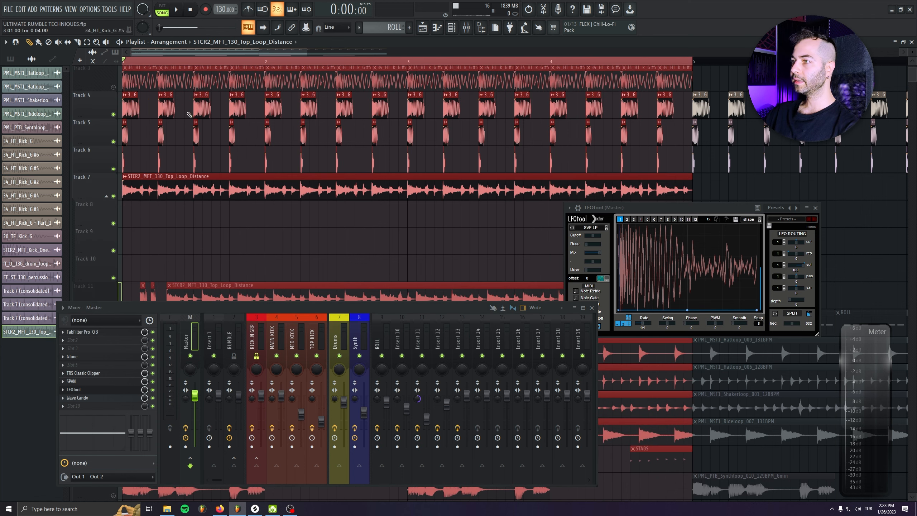
{"action": "right_click", "coordinate": [96, 173]}
{"action": "mouse_move", "coordinate": [139, 317]}
{"action": "left_click", "coordinate": [190, 315]}
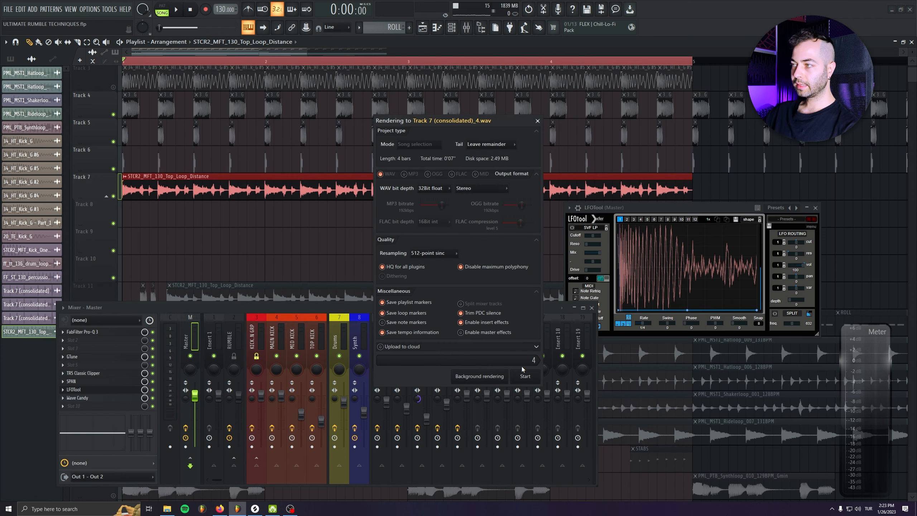
{"action": "left_click", "coordinate": [536, 379]}
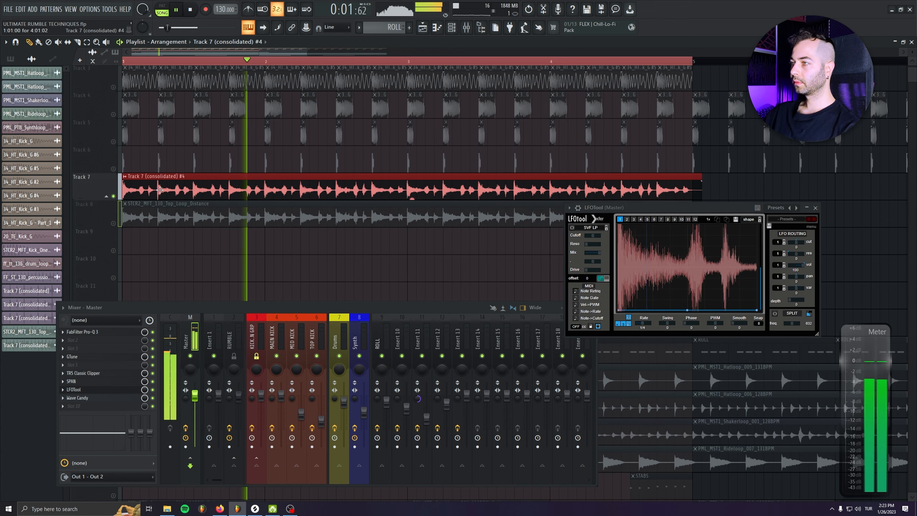
Lower the consolidated Track 7 clip's pitch during playback and set its channel volume to about 44%
{"action": "double_click", "coordinate": [160, 190]}
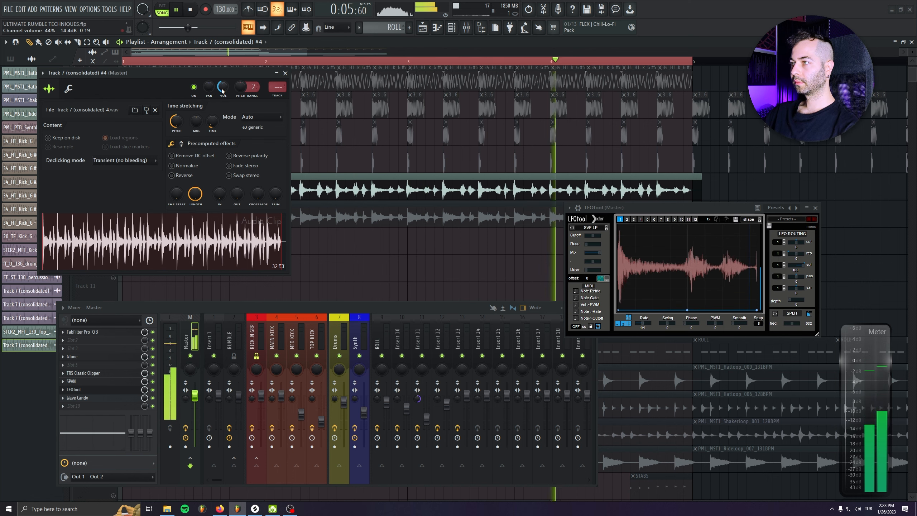
{"action": "key", "text": "space"}
{"action": "left_click", "coordinate": [285, 73]}
Consolidate the pitched-down Track 7 clip again and set the new clip's pitch shift to -1200 cents while listening
{"action": "right_click", "coordinate": [112, 182]}
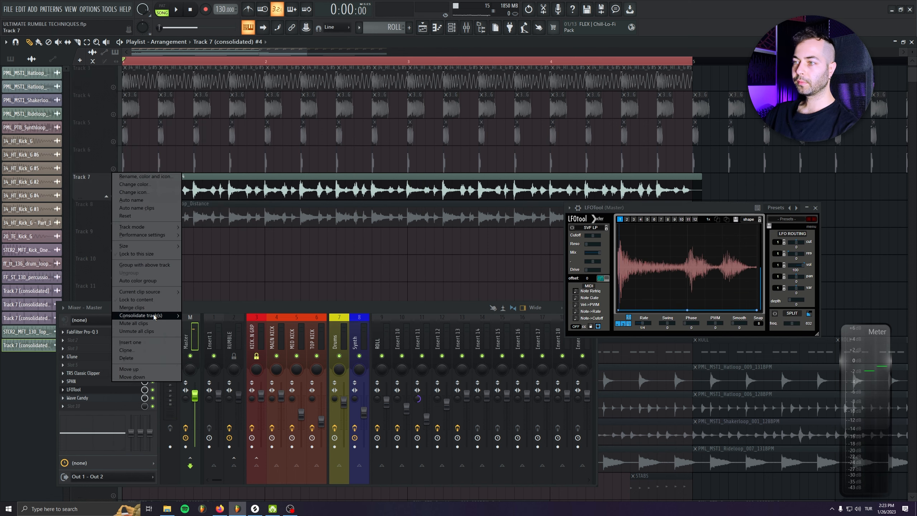
{"action": "left_click", "coordinate": [204, 323]}
{"action": "key", "text": "space"}
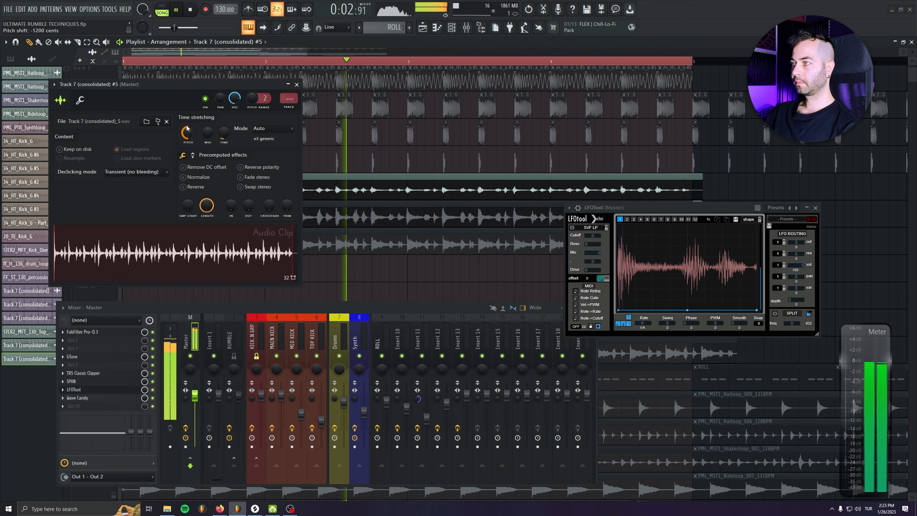
{"action": "key", "text": "space"}
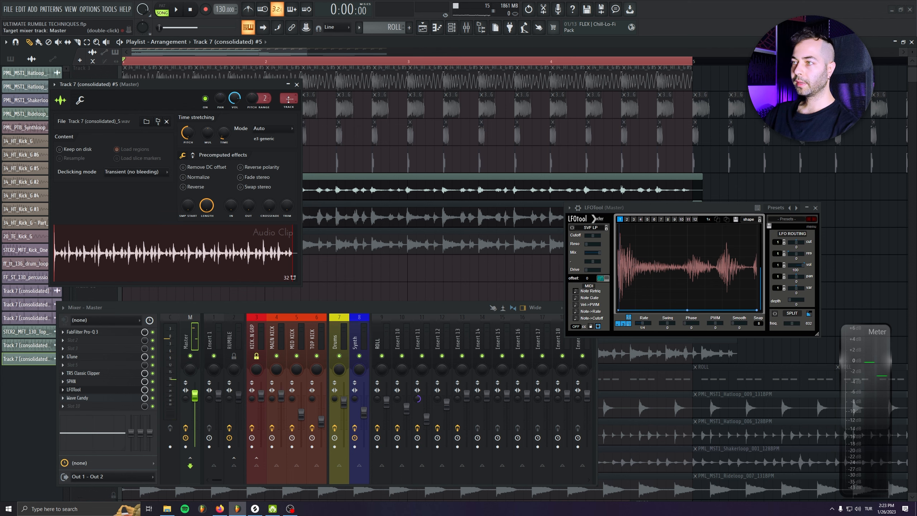
Open the SPAN analyzer on the Master and play the pitched-down loop to examine its frequency spectrum
{"action": "left_click", "coordinate": [106, 383]}
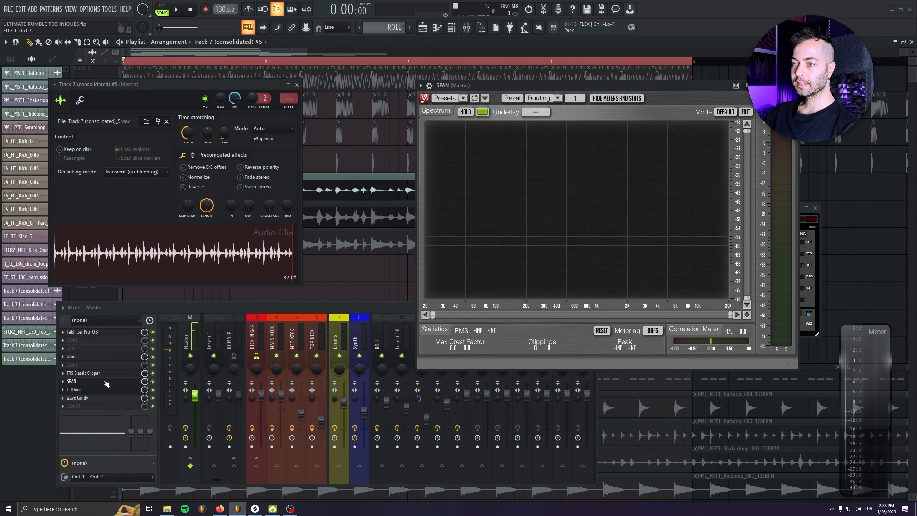
{"action": "left_click_drag", "start_coordinate": [462, 87], "coordinate": [375, 183]}
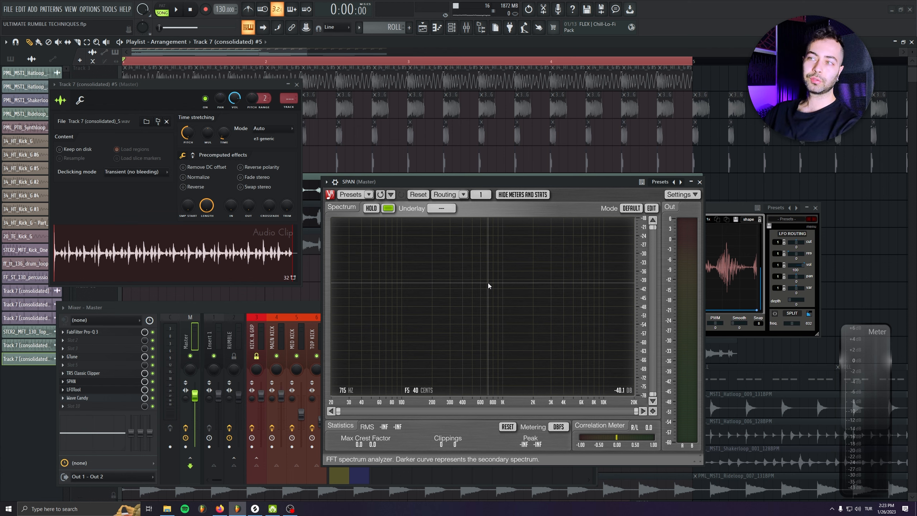
{"action": "left_click_drag", "start_coordinate": [161, 90], "coordinate": [155, 103]}
{"action": "key", "text": "space"}
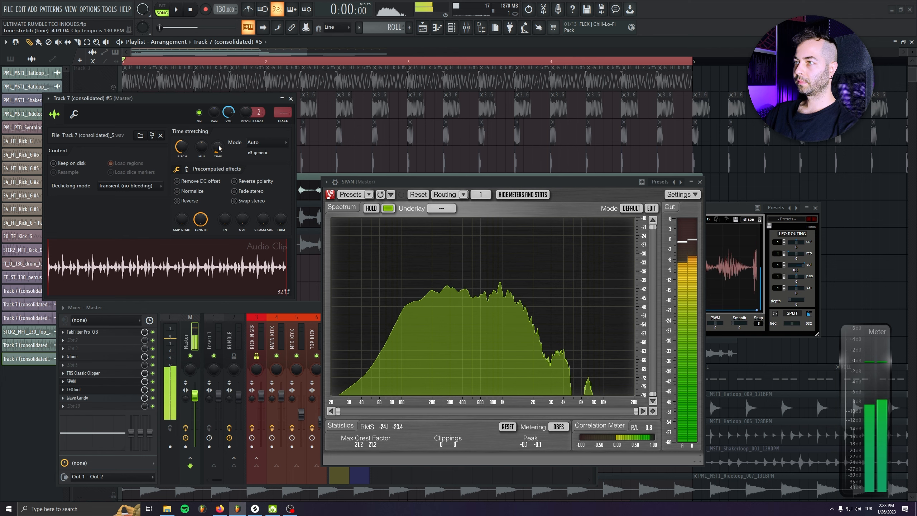
{"action": "key", "text": "space"}
{"action": "key", "text": "Escape"}
Consolidate Track 7 over the time selection once more and lower the resulting clip's pitch while watching SPAN
{"action": "right_click", "coordinate": [97, 174]}
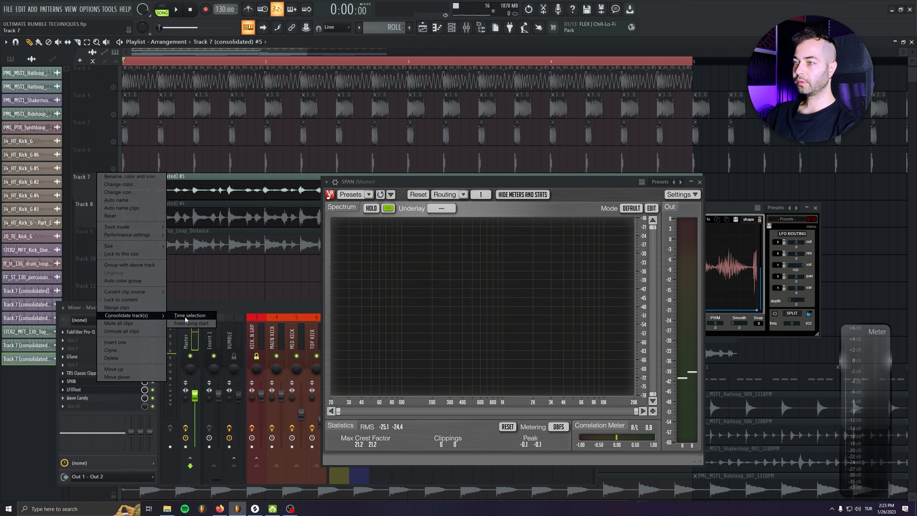
{"action": "left_click", "coordinate": [186, 319]}
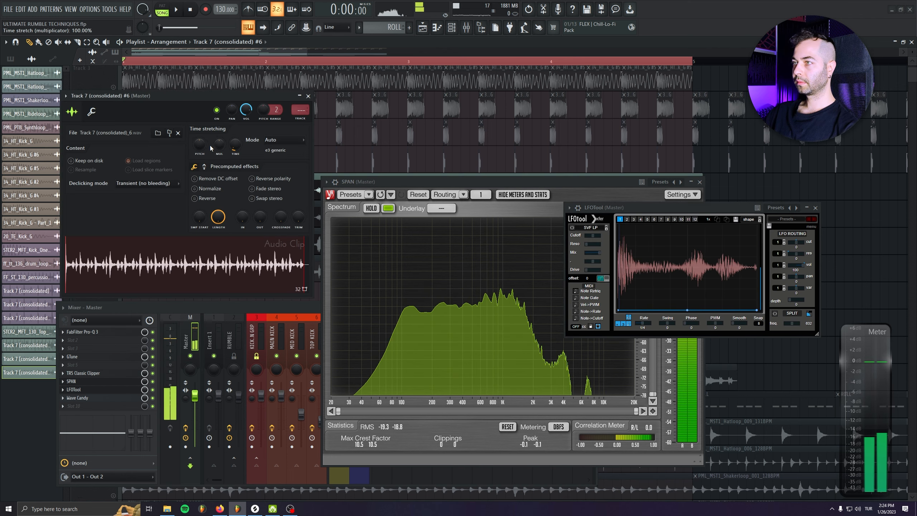
{"action": "key", "text": "space"}
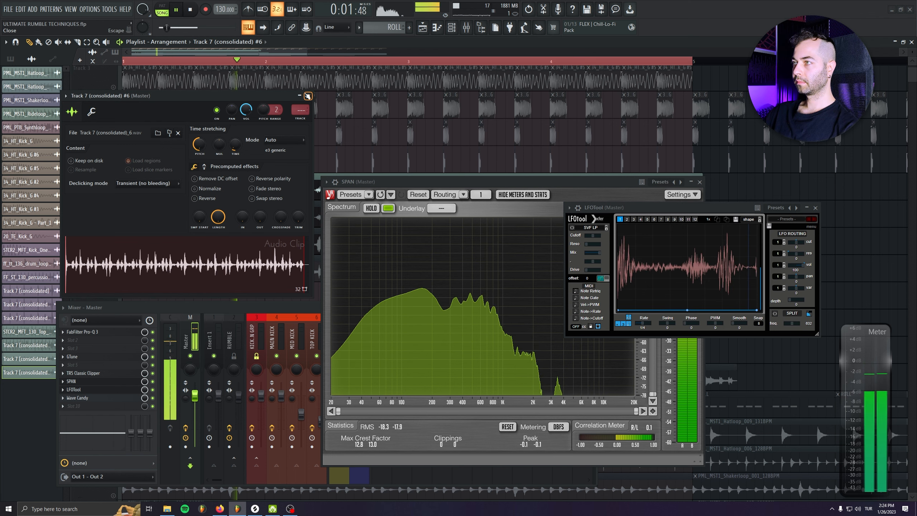
{"action": "left_click", "coordinate": [308, 96]}
{"action": "left_click_drag", "start_coordinate": [361, 181], "coordinate": [357, 239]}
{"action": "key", "text": "space"}
Render Track 7 to another consolidated clip and set that clip's pitch shift to -1200 cents during playback
{"action": "right_click", "coordinate": [109, 174]}
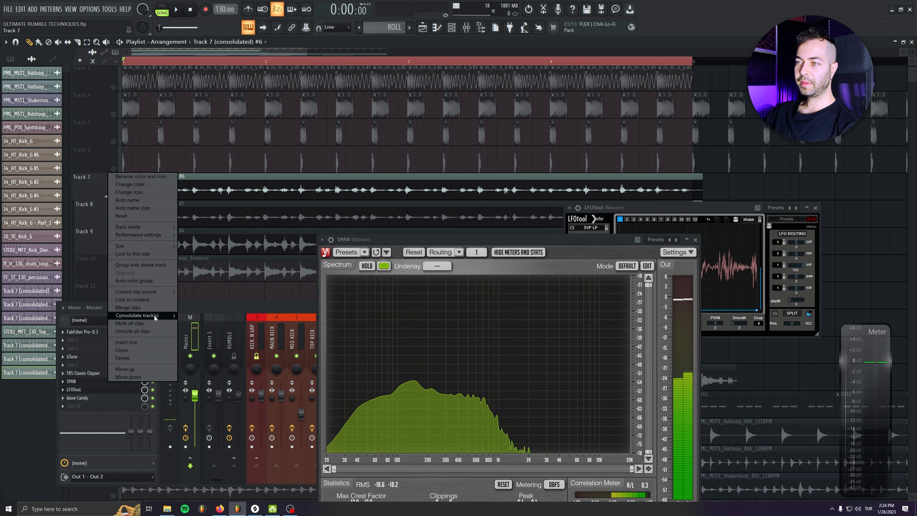
{"action": "left_click", "coordinate": [185, 319]}
{"action": "key", "text": "space"}
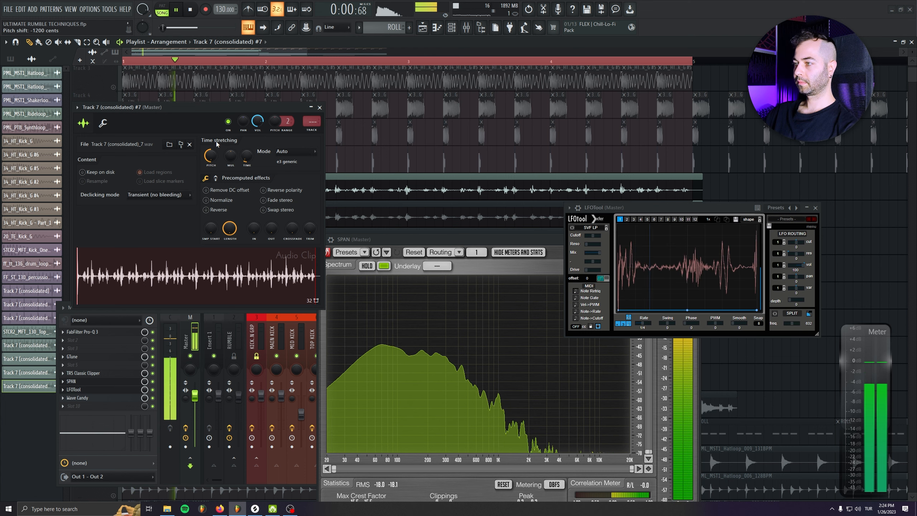
Stop playback and reopen the newest Track 7 consolidated clip on the playlist to route it to mixer track 13
{"action": "key", "text": "space"}
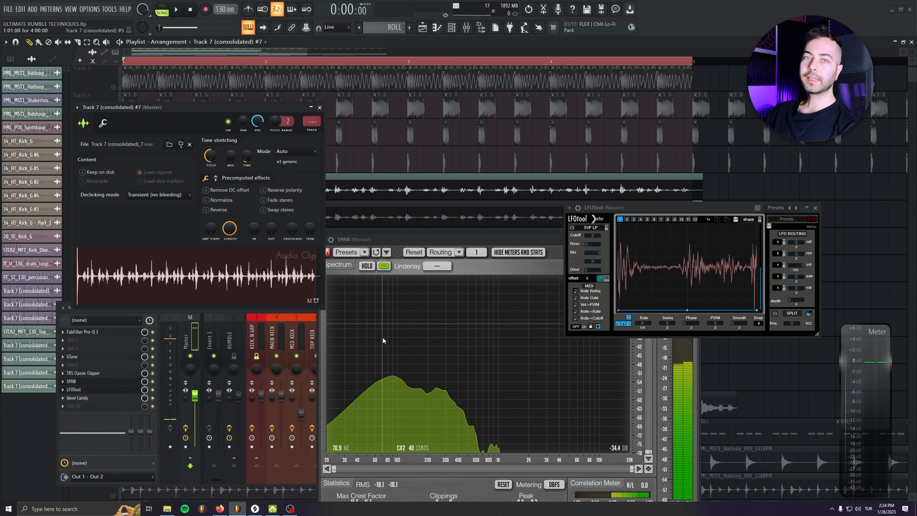
{"action": "left_click", "coordinate": [320, 108]}
{"action": "scroll", "coordinate": [188, 207], "scroll_direction": "down", "scroll_amount": 1}
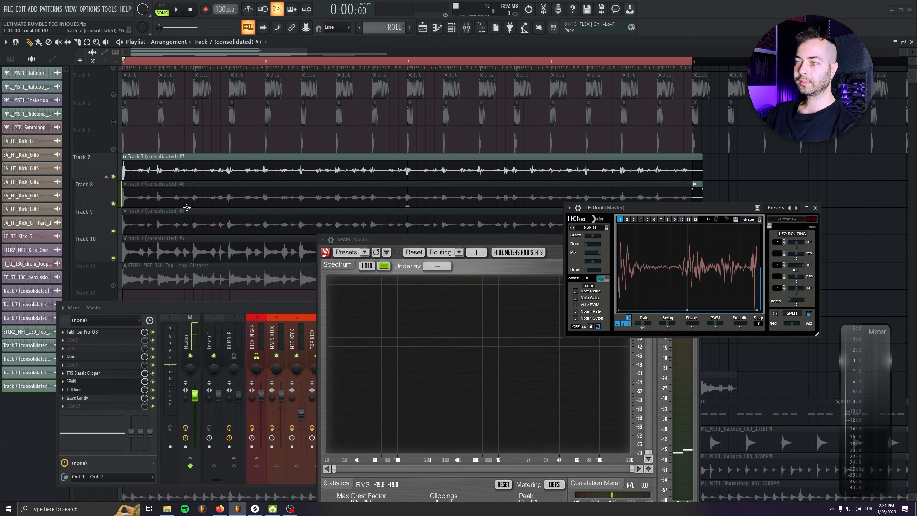
{"action": "scroll", "coordinate": [187, 207], "scroll_direction": "up", "scroll_amount": 1}
{"action": "double_click", "coordinate": [174, 192]}
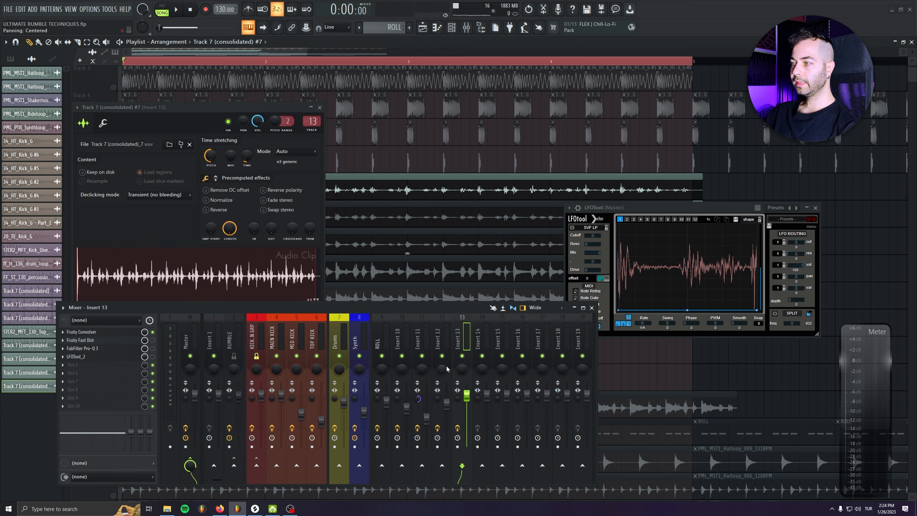
Inspect Fruity Convolver on Insert 13 and listen to the Track 7 loop through its reverb
{"action": "left_click", "coordinate": [126, 332]}
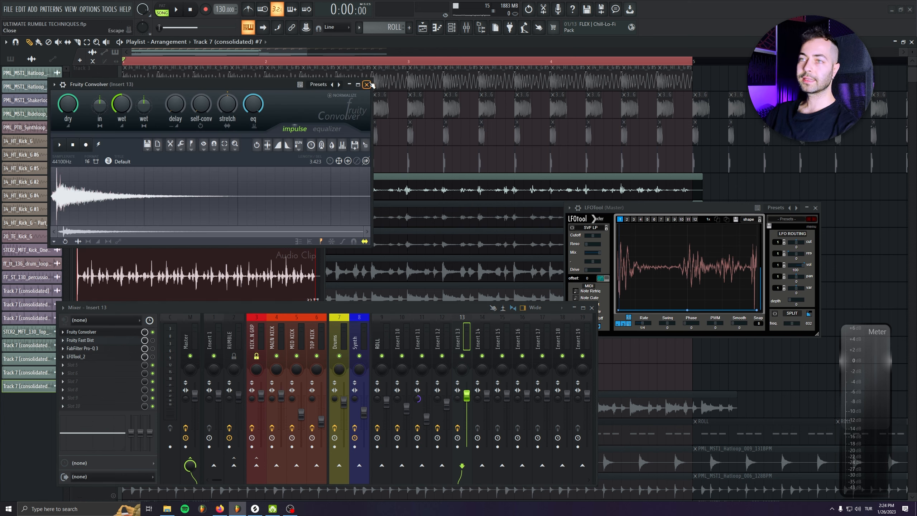
{"action": "left_click", "coordinate": [367, 85]}
{"action": "key", "text": "space"}
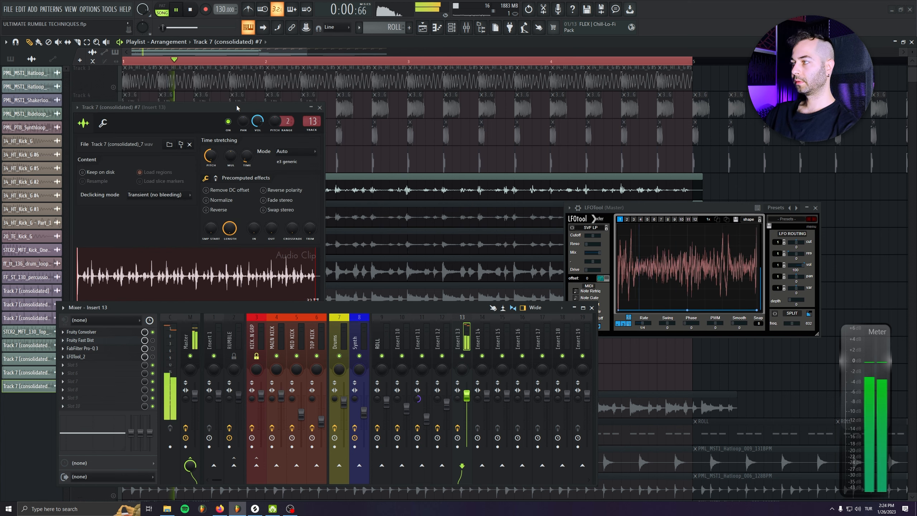
{"action": "left_click", "coordinate": [320, 107]}
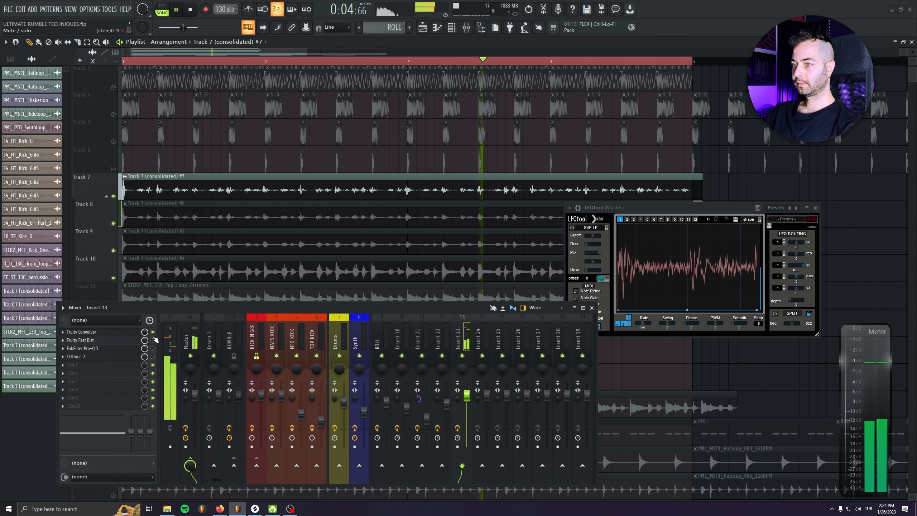
{"action": "key", "text": "space"}
Open Fruity Fast Dist on Insert 13 and adjust its preamp while the loop plays
{"action": "left_click", "coordinate": [121, 340]}
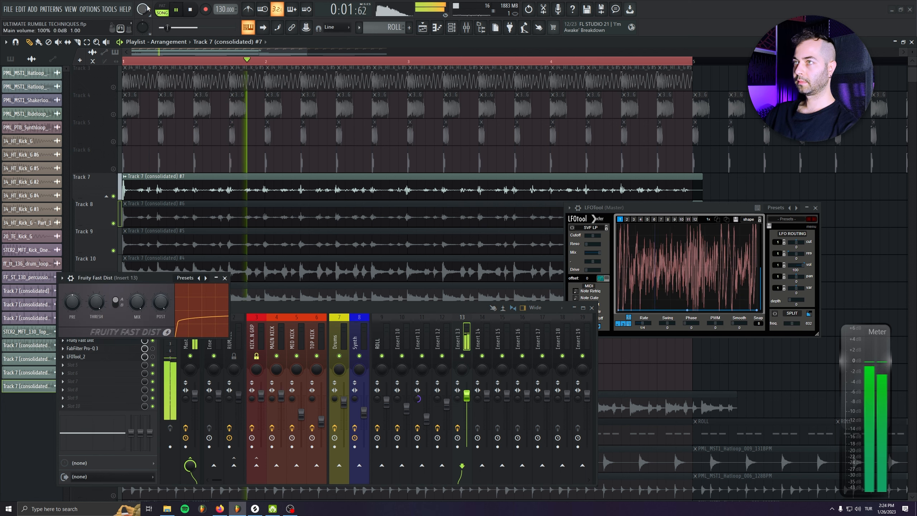
{"action": "mouse_move", "coordinate": [71, 307]}
{"action": "left_mouse_down"}
{"action": "mouse_move", "coordinate": [71, 293]}
{"action": "mouse_move", "coordinate": [73, 305]}
{"action": "left_mouse_up"}
{"action": "left_click", "coordinate": [224, 277]}
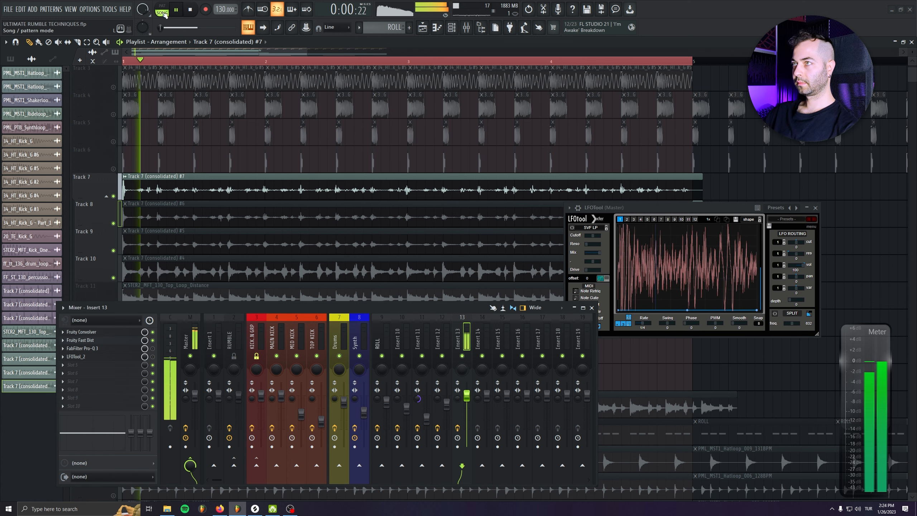
{"action": "left_click", "coordinate": [193, 10]}
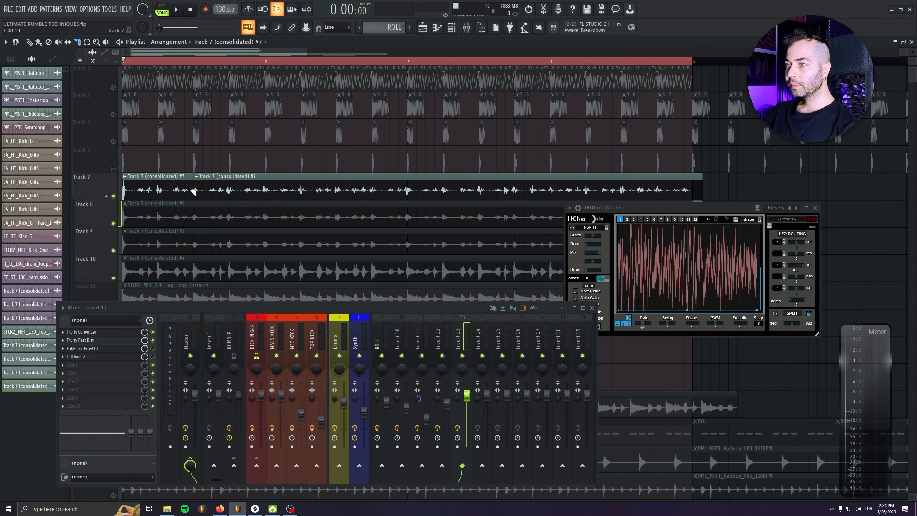
Trim the Track 7 clip to a short section, place it at the start, repeat it every bar across four bars, and play it
{"action": "right_click", "coordinate": [127, 193]}
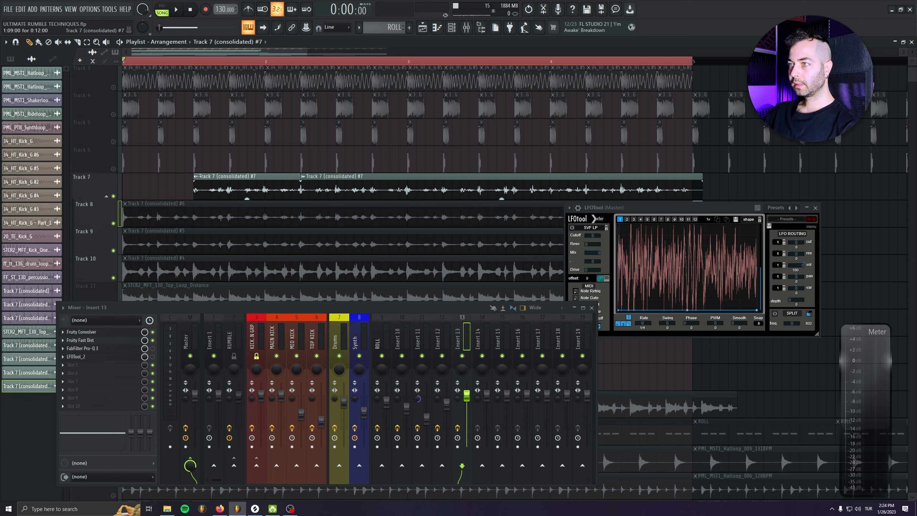
{"action": "left_click_drag", "start_coordinate": [197, 177], "coordinate": [125, 177]}
{"action": "right_click", "coordinate": [337, 189]}
{"action": "key", "text": "space"}
{"action": "left_click_drag", "start_coordinate": [228, 180], "coordinate": [692, 181]}
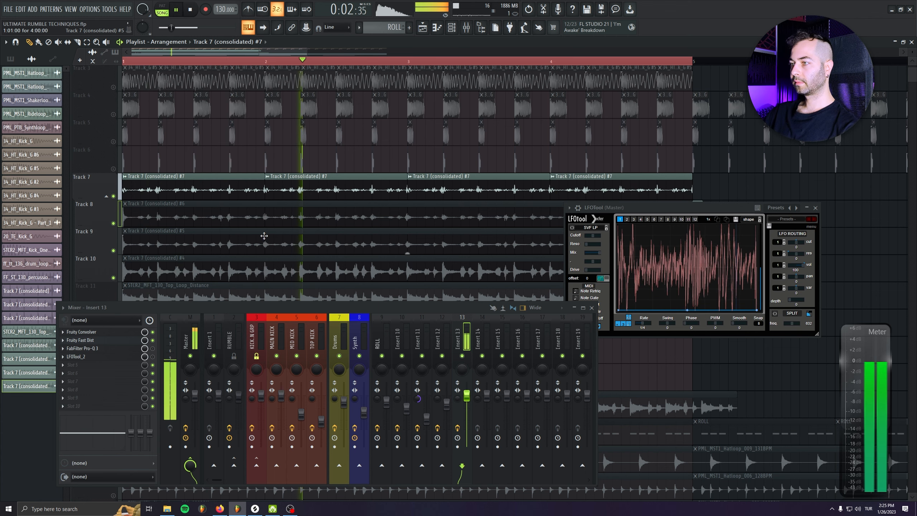
{"action": "key", "text": "space"}
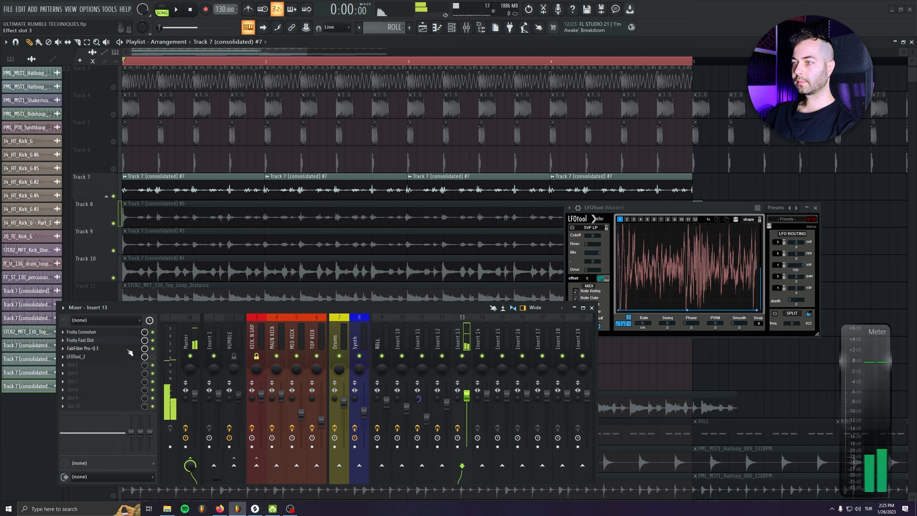
Set the FabFilter Pro-Q 3 high cut on Insert 13 to about 227 Hz and listen to the result
{"action": "left_click", "coordinate": [130, 348]}
{"action": "left_click_drag", "start_coordinate": [398, 229], "coordinate": [294, 154]}
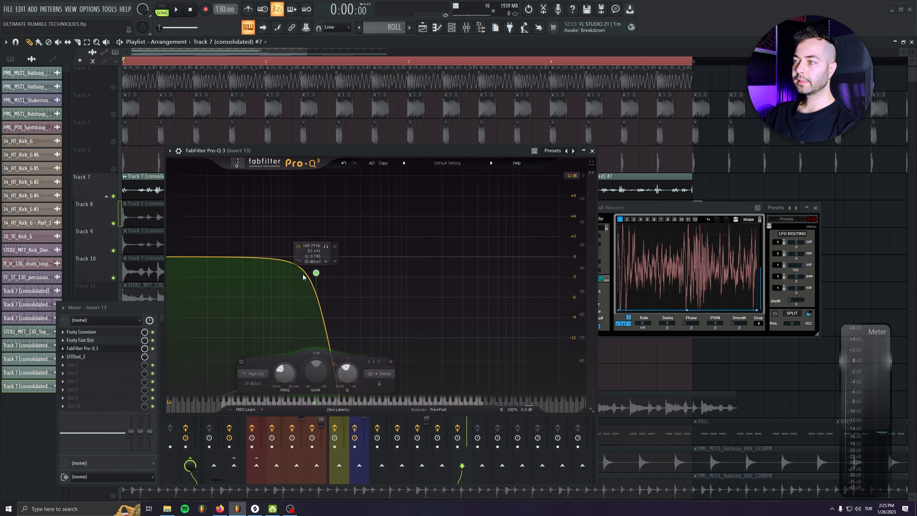
{"action": "left_click_drag", "start_coordinate": [317, 276], "coordinate": [332, 286]}
{"action": "key", "text": "space"}
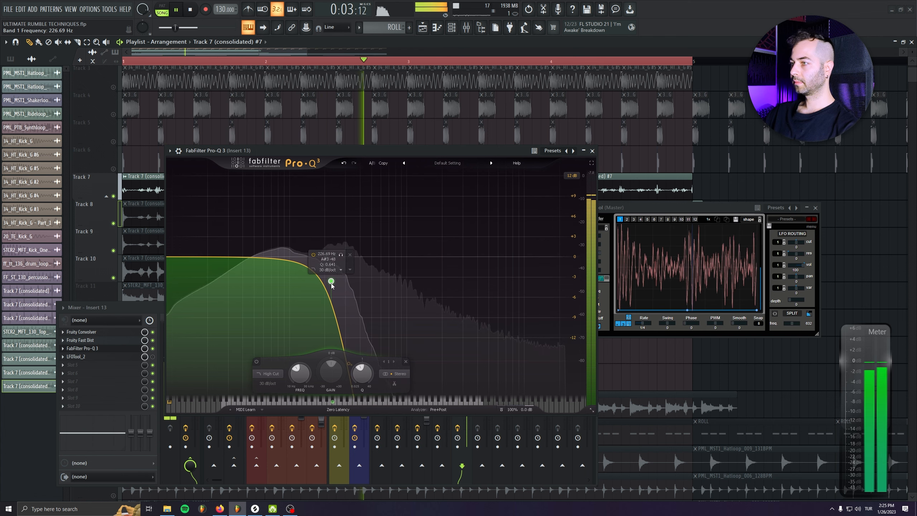
{"action": "key", "text": "Escape"}
Lower Insert 13's level and add Fruity Stereo Enhancer between Pro-Q 3 and LFOTool_2
{"action": "scroll", "coordinate": [125, 359], "scroll_direction": "down", "scroll_amount": 1}
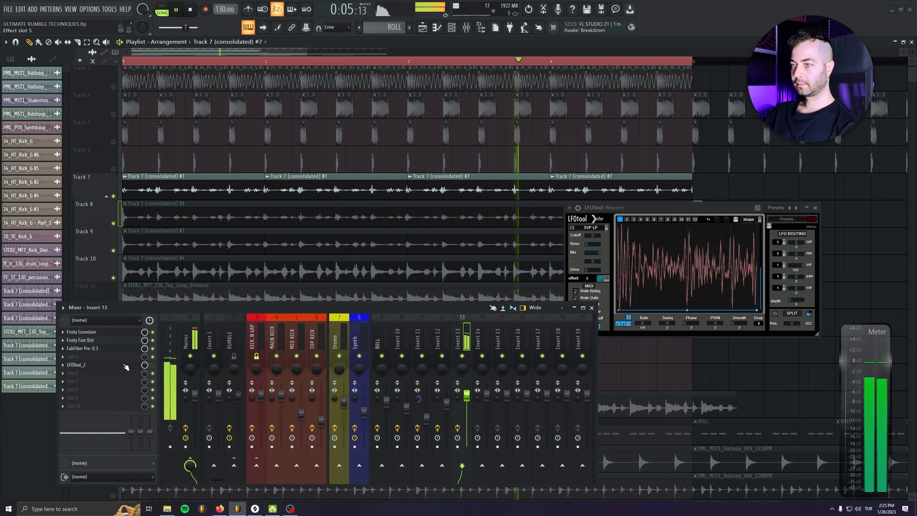
{"action": "left_click_drag", "start_coordinate": [467, 396], "coordinate": [467, 405]}
{"action": "key", "text": "space"}
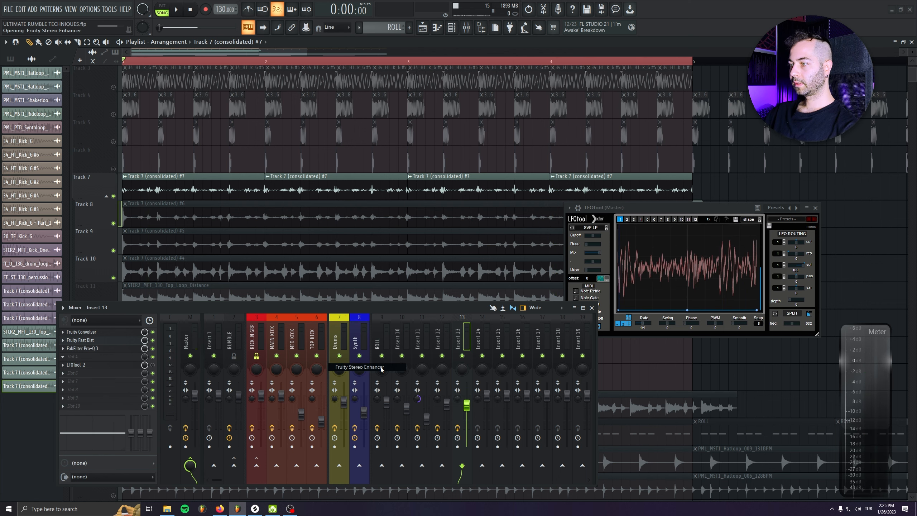
{"action": "left_click_drag", "start_coordinate": [56, 45], "coordinate": [140, 168]}
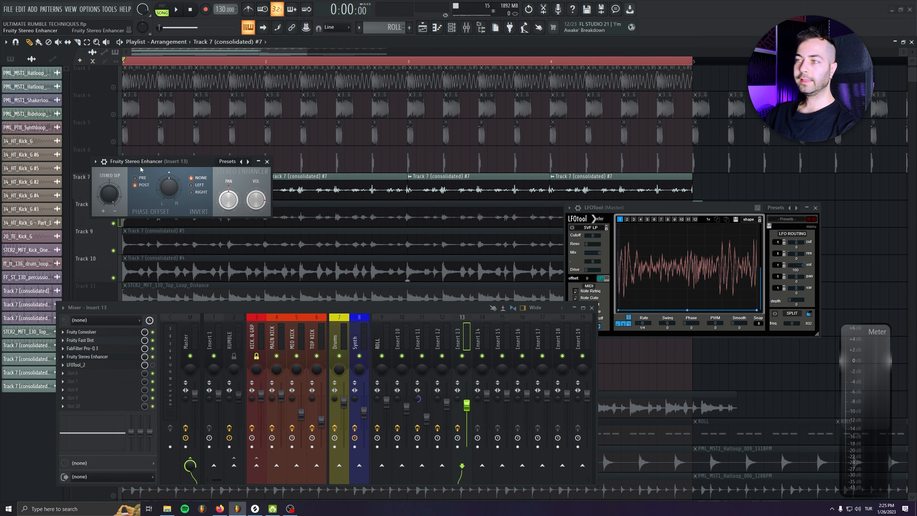
{"action": "key", "text": "space"}
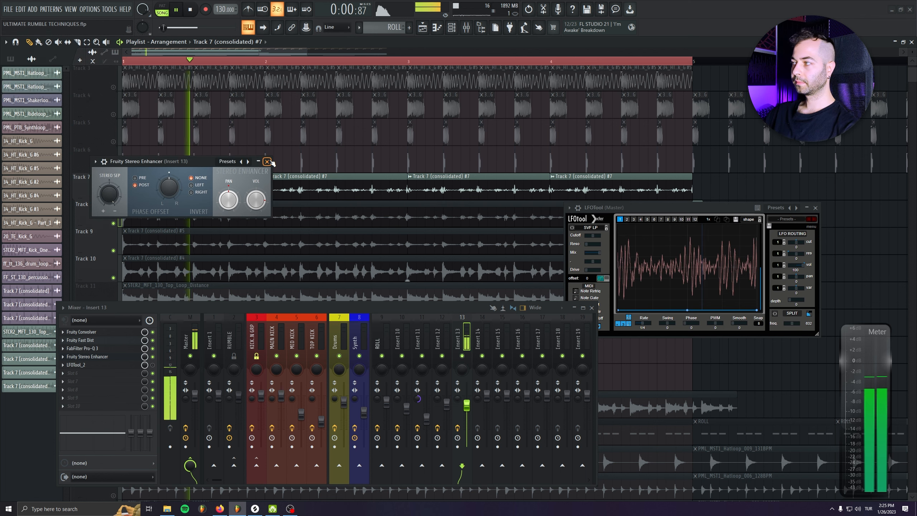
{"action": "left_click", "coordinate": [267, 161]}
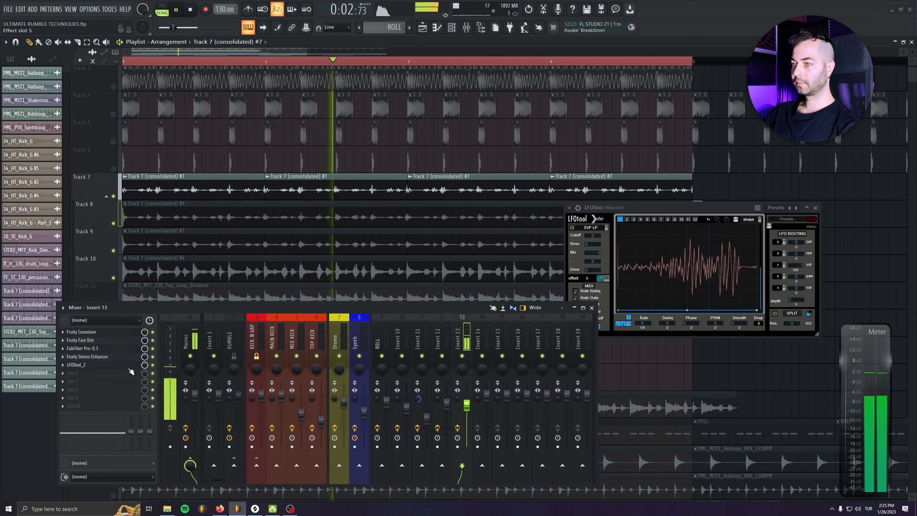
Enable LFOTool_2 on Insert 13 and check its ducking shape while the loop plays
{"action": "left_click", "coordinate": [136, 366]}
{"action": "left_click", "coordinate": [317, 129]}
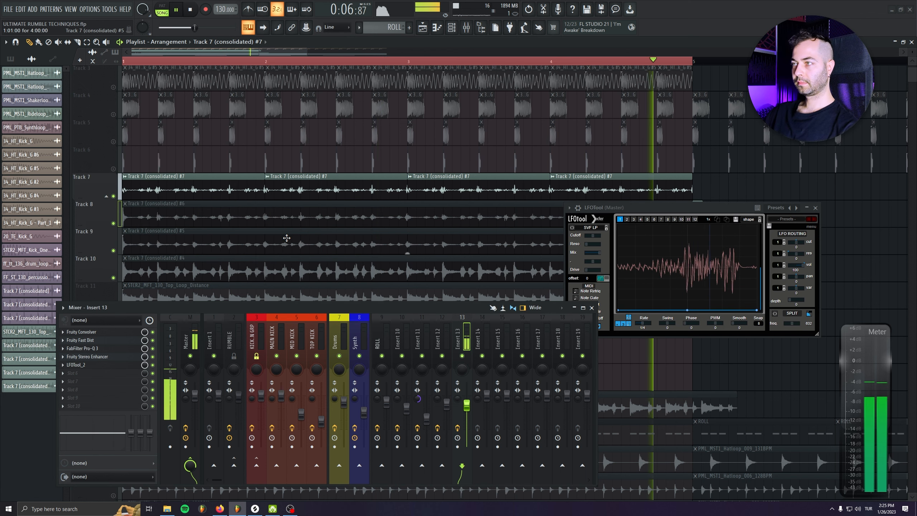
{"action": "key", "text": "space"}
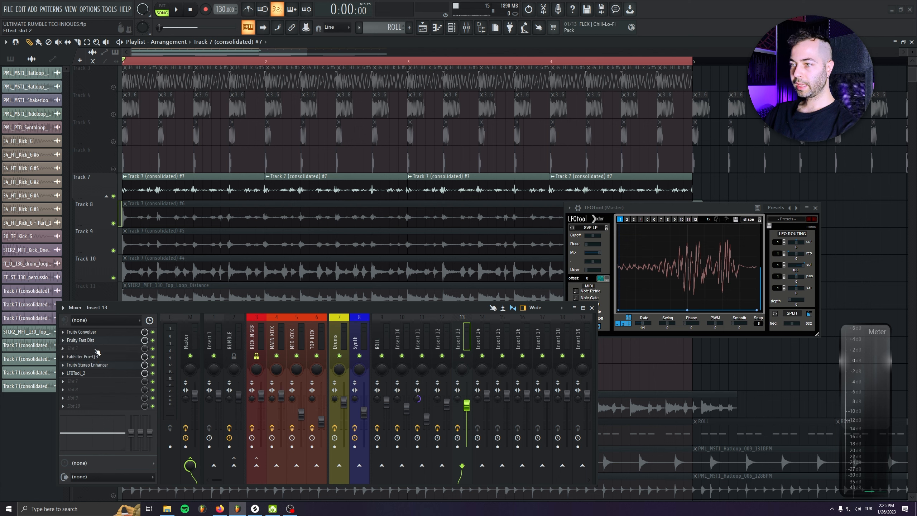
Copy Fruity Reeverb 2 from the RUMBLE channel into Insert 13's second effect slot
{"action": "left_click", "coordinate": [64, 332]}
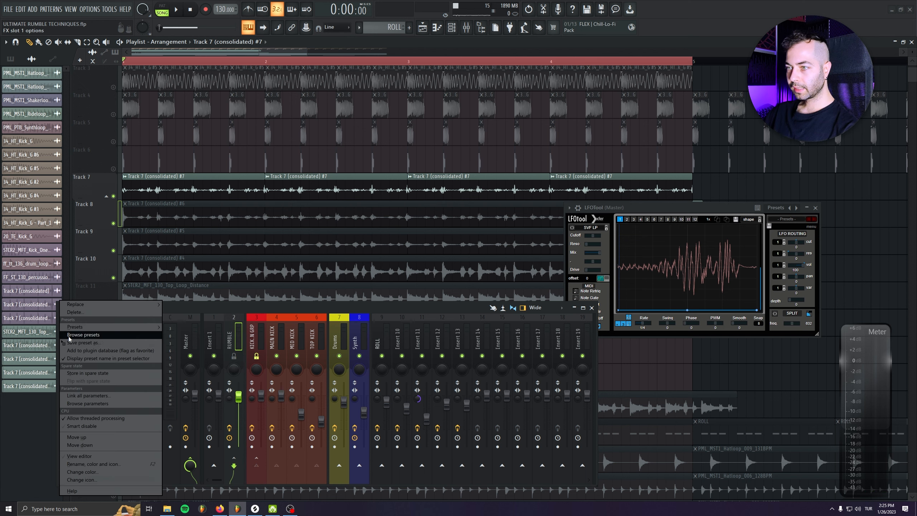
{"action": "left_click_drag", "start_coordinate": [78, 343], "coordinate": [458, 331]}
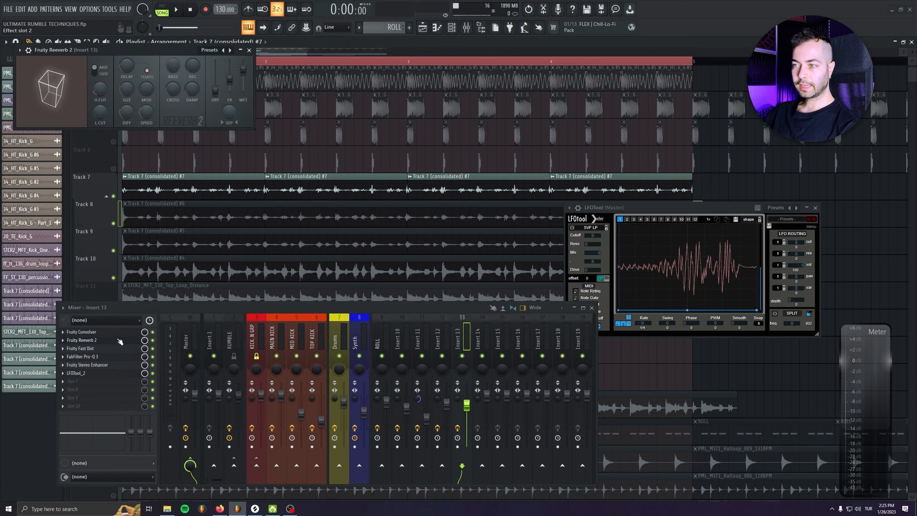
{"action": "left_click", "coordinate": [92, 338]}
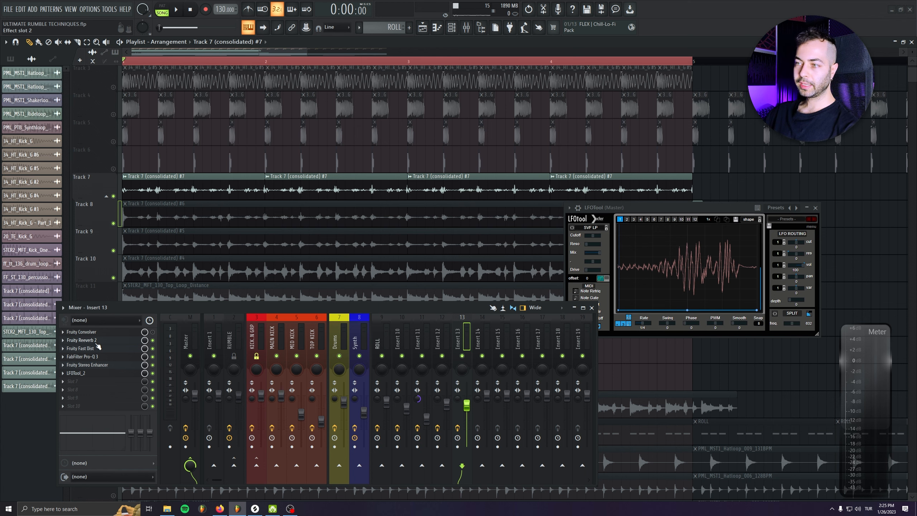
Raise the dry level in Insert 13's Fruity Reeverb 2 while playing the loop with Fruity Convolver bypassed
{"action": "left_click", "coordinate": [92, 338]}
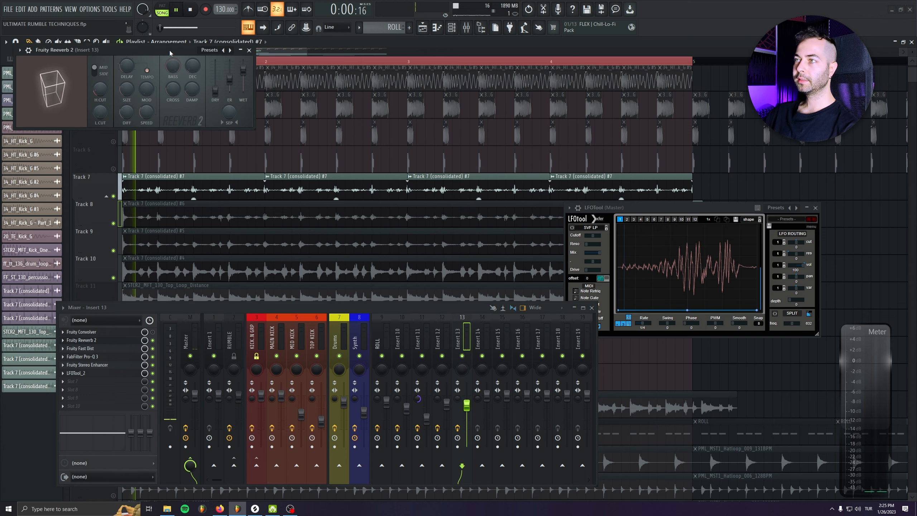
{"action": "left_click_drag", "start_coordinate": [215, 91], "coordinate": [218, 72]}
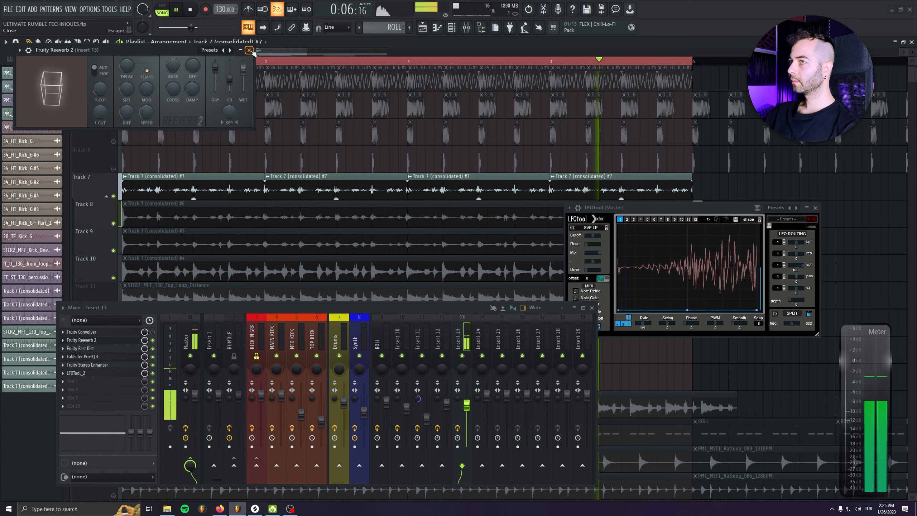
{"action": "left_click", "coordinate": [249, 50]}
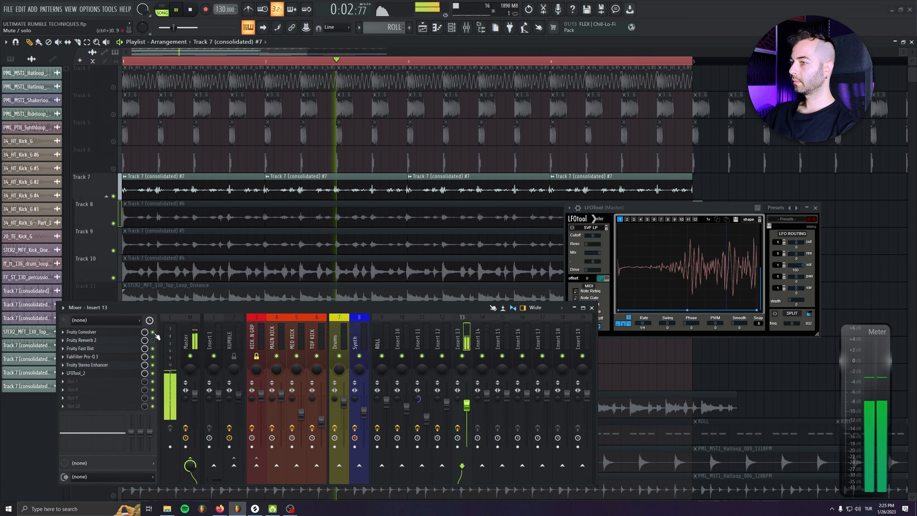
Compare the two reverbs on Insert 13, leaving Fruity Convolver bypassed and Fruity Reeverb 2 enabled
{"action": "left_click", "coordinate": [153, 333]}
{"action": "left_click", "coordinate": [153, 340]}
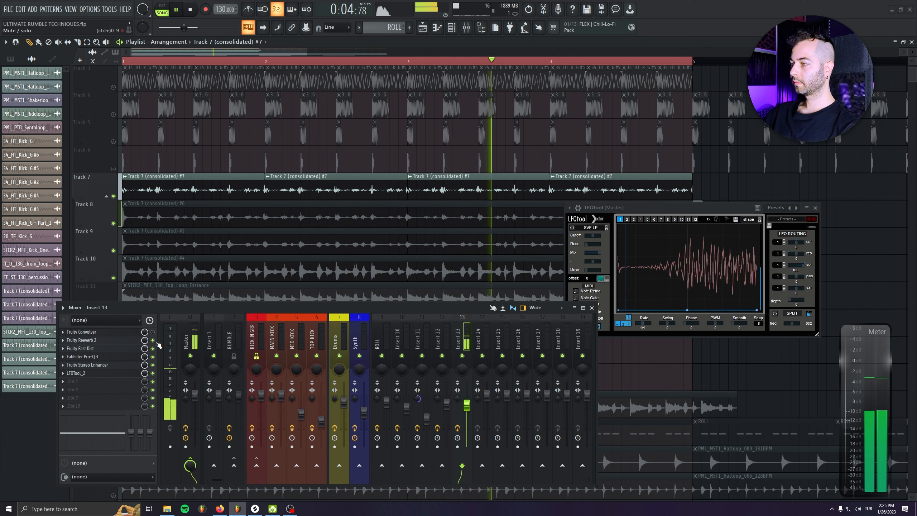
{"action": "key", "text": "space"}
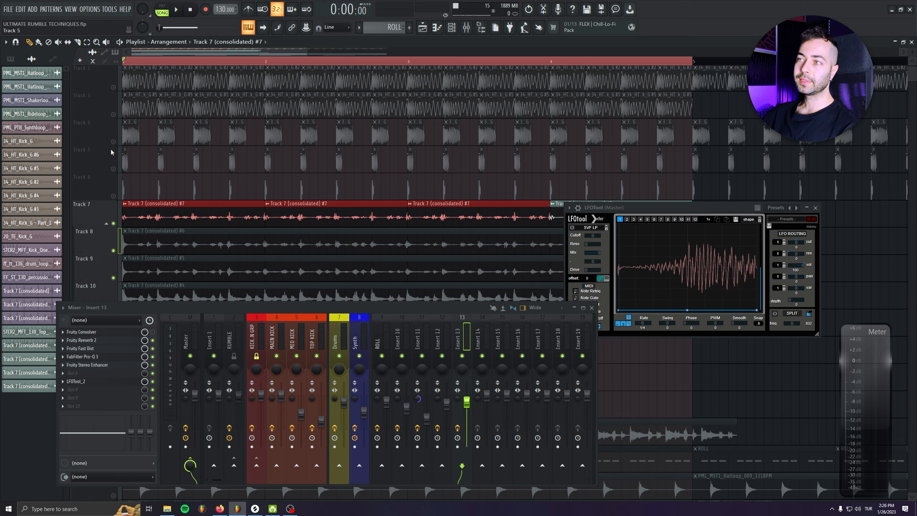
Unmute the kick Tracks 4 to 6 and lower Insert 13's level to balance the rumble against them
{"action": "left_click", "coordinate": [115, 169]}
{"action": "key", "text": "space"}
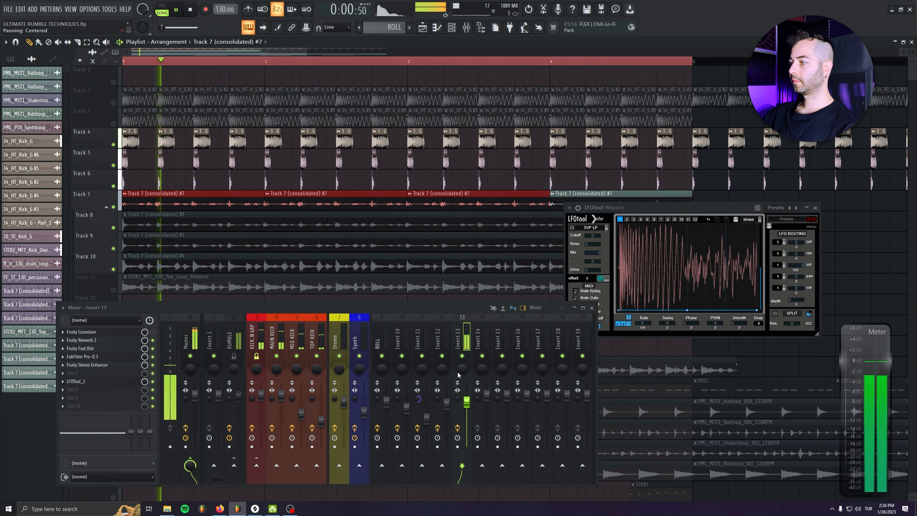
{"action": "left_click", "coordinate": [83, 356]}
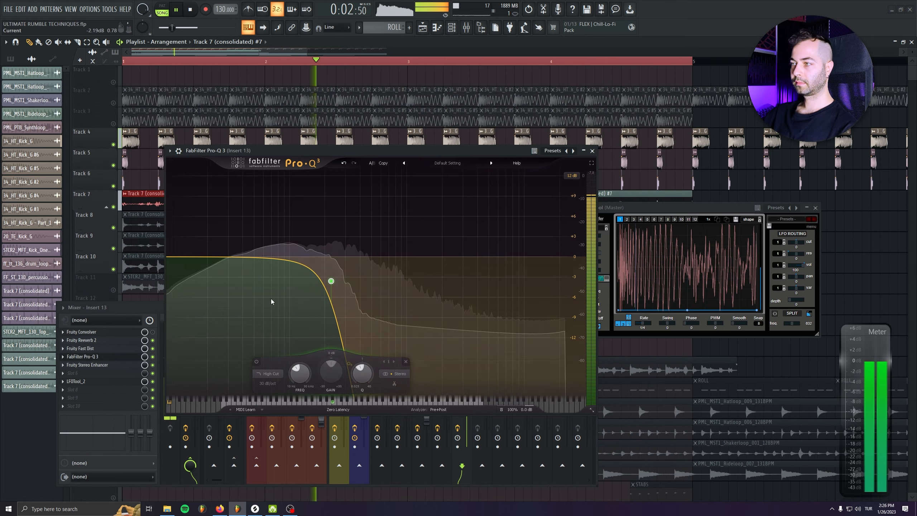
{"action": "key", "text": "Escape"}
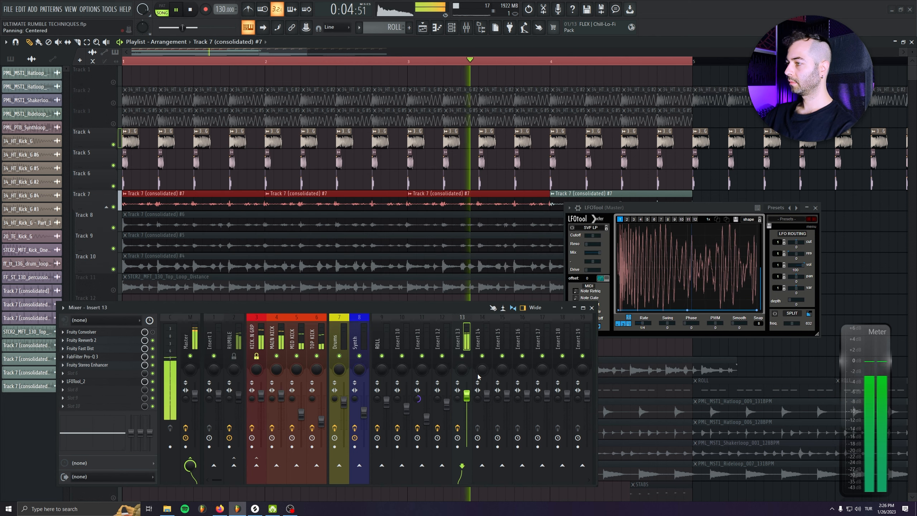
{"action": "left_click_drag", "start_coordinate": [467, 396], "coordinate": [467, 402]}
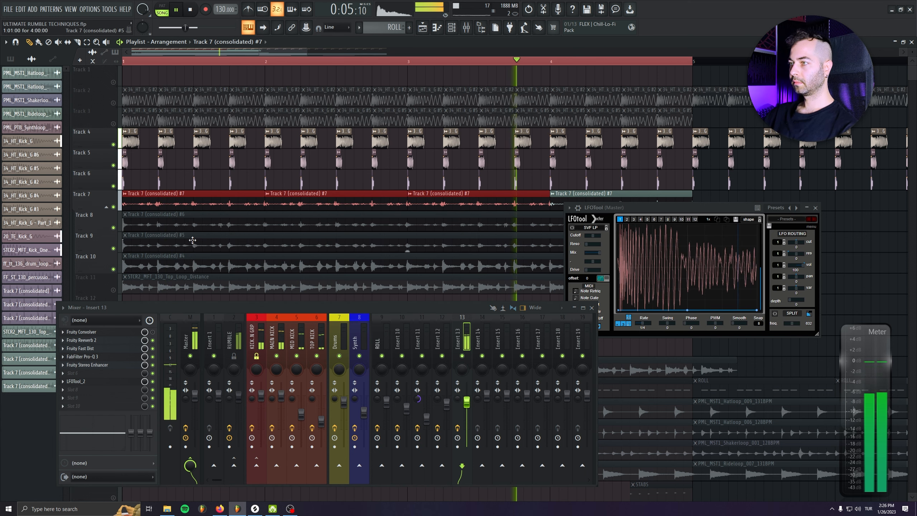
Set the playlist time selection to the first beat, unmute Track 15, and play its short clips
{"action": "scroll", "coordinate": [183, 235], "scroll_direction": "down", "scroll_amount": 4}
{"action": "scroll", "coordinate": [183, 235], "scroll_direction": "down", "scroll_amount": 5}
{"action": "key", "text": "space"}
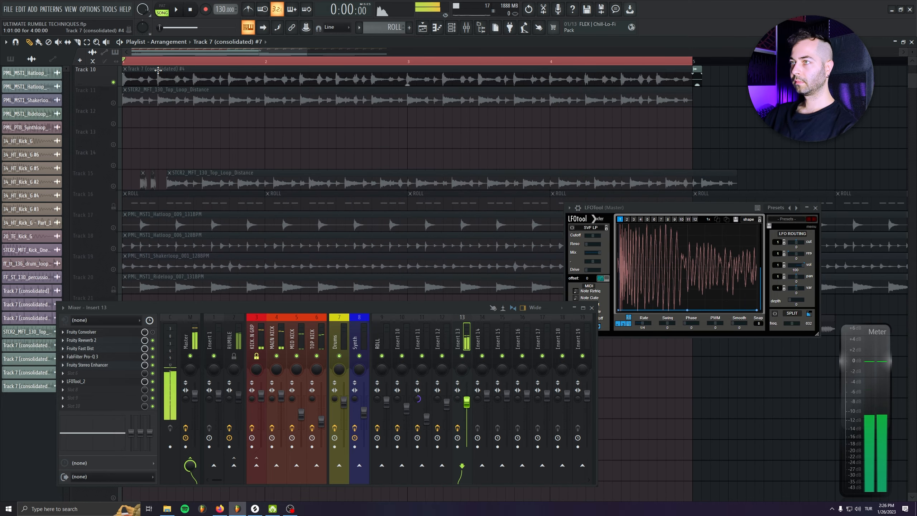
{"action": "left_click_drag", "start_coordinate": [158, 59], "coordinate": [116, 65]}
{"action": "right_click", "coordinate": [113, 185]}
{"action": "key", "text": "space"}
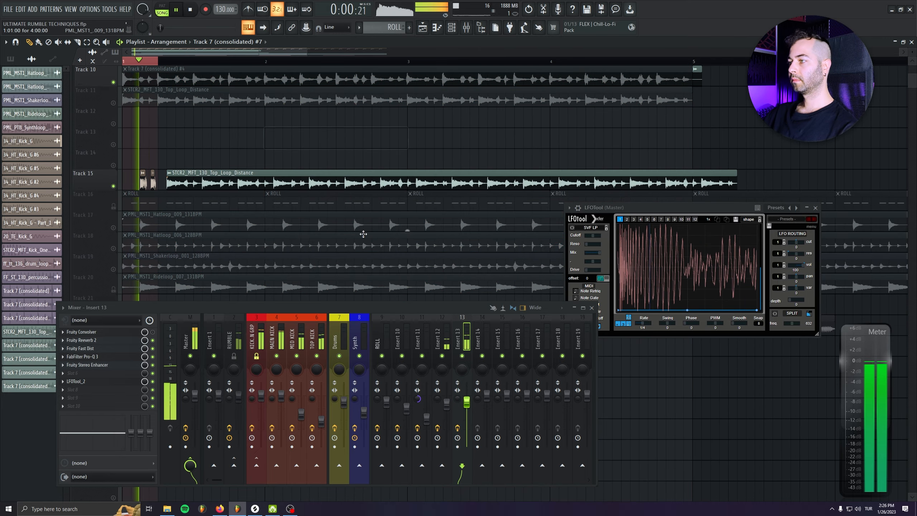
Stop playback, remove the top loop clip from Track 15, and select the two short kick clips in its first beat
{"action": "scroll", "coordinate": [268, 177], "scroll_direction": "up", "scroll_amount": 5}
{"action": "scroll", "coordinate": [273, 231], "scroll_direction": "up", "scroll_amount": 4, "text": "ctrl"}
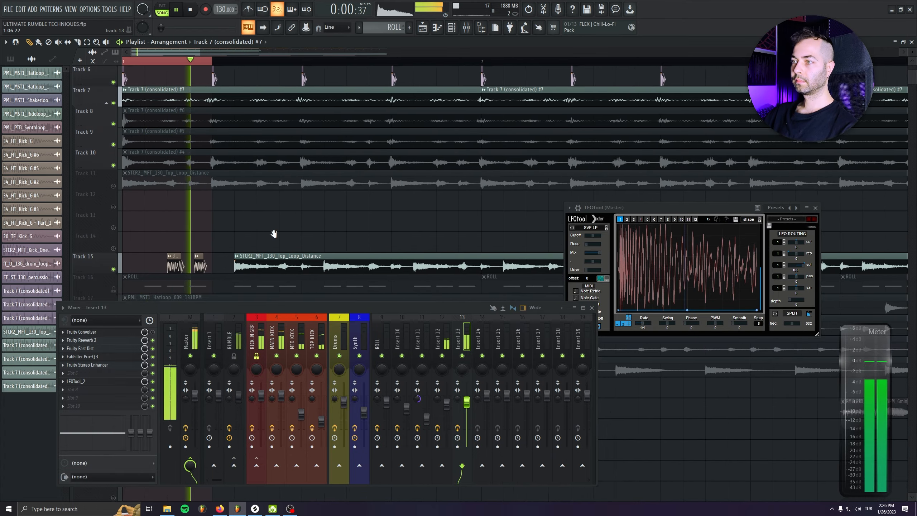
{"action": "key", "text": "space"}
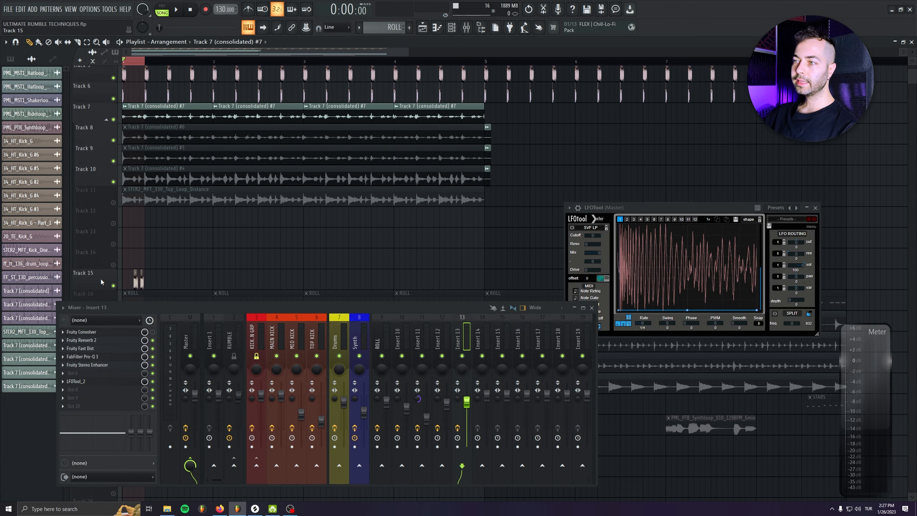
{"action": "scroll", "coordinate": [101, 282], "scroll_direction": "down", "scroll_amount": 4}
{"action": "scroll", "coordinate": [222, 195], "scroll_direction": "up", "scroll_amount": 3, "text": "ctrl"}
{"action": "scroll", "coordinate": [138, 201], "scroll_direction": "up", "scroll_amount": 3, "text": "ctrl"}
{"action": "scroll", "coordinate": [139, 201], "scroll_direction": "up", "scroll_amount": 4}
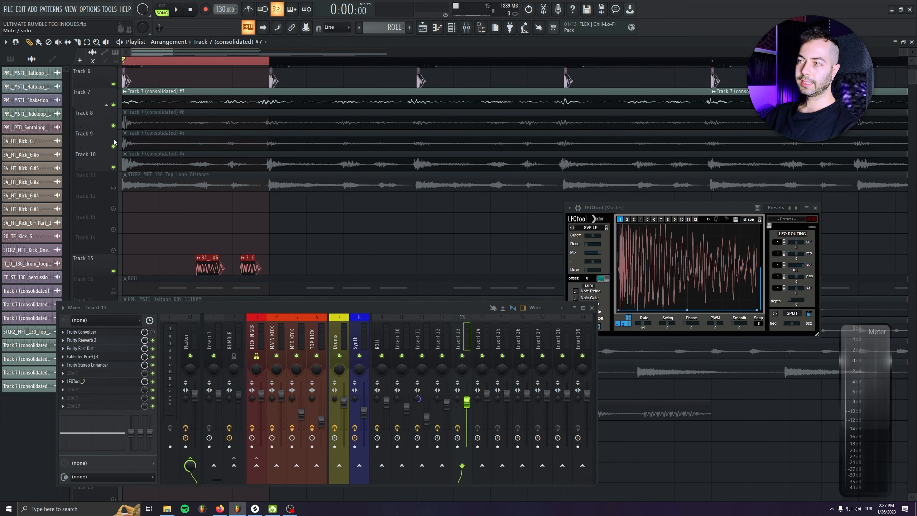
Play the first-beat loop and raise Insert 13's volume to -1.0 dB to balance the rumble against the kick
{"action": "left_click_drag", "start_coordinate": [246, 306], "coordinate": [247, 329]}
{"action": "scroll", "coordinate": [249, 243], "scroll_direction": "down", "scroll_amount": 2, "text": "alt"}
{"action": "scroll", "coordinate": [249, 243], "scroll_direction": "up", "scroll_amount": 3}
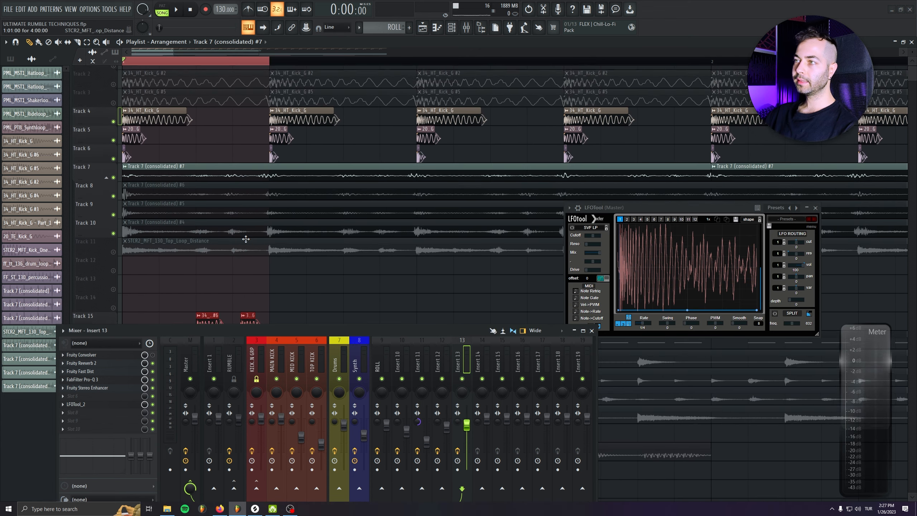
{"action": "key", "text": "space"}
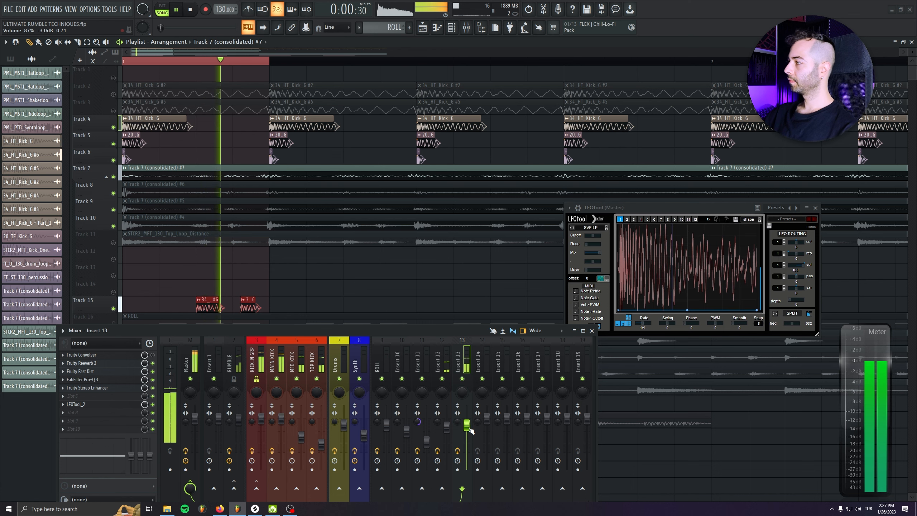
{"action": "scroll", "coordinate": [467, 418], "scroll_direction": "down", "scroll_amount": 1}
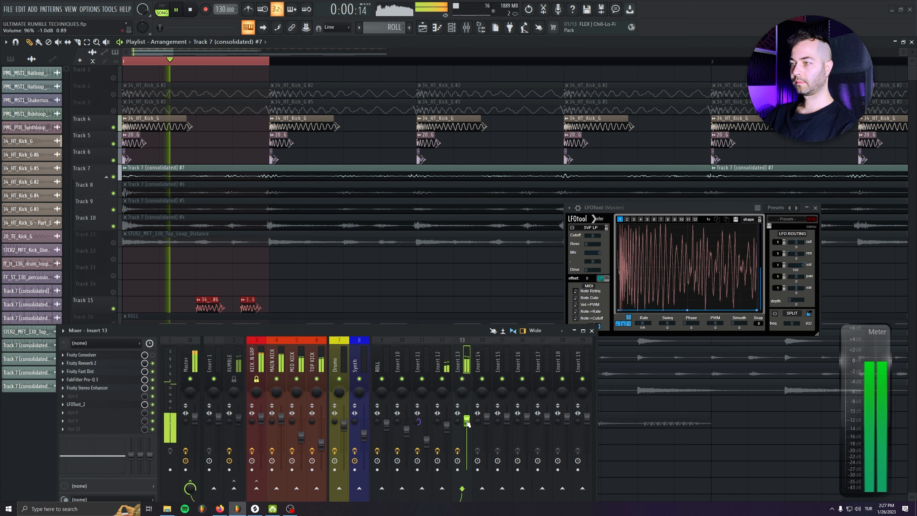
Unmute the hat loops on Tracks 17 and 18 and audition them with the kick and rumble
{"action": "scroll", "coordinate": [92, 209], "scroll_direction": "down", "scroll_amount": 4}
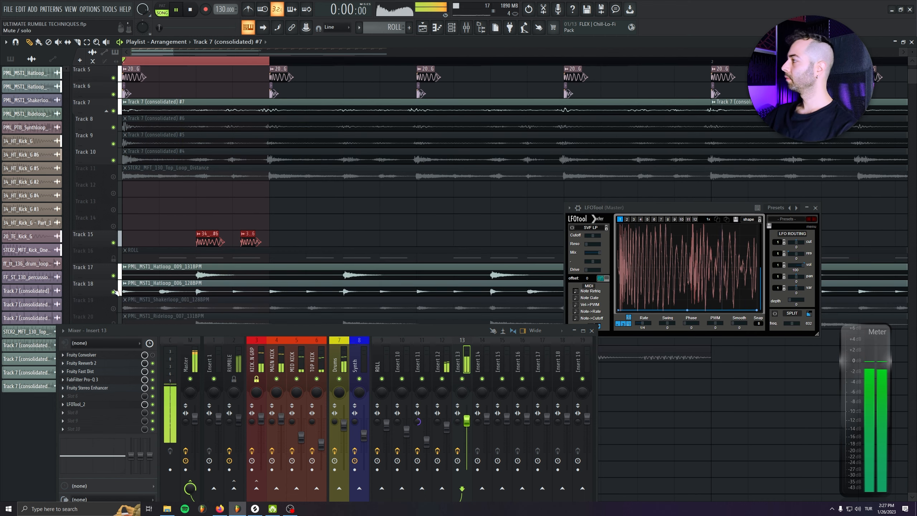
{"action": "scroll", "coordinate": [188, 233], "scroll_direction": "down", "scroll_amount": 3}
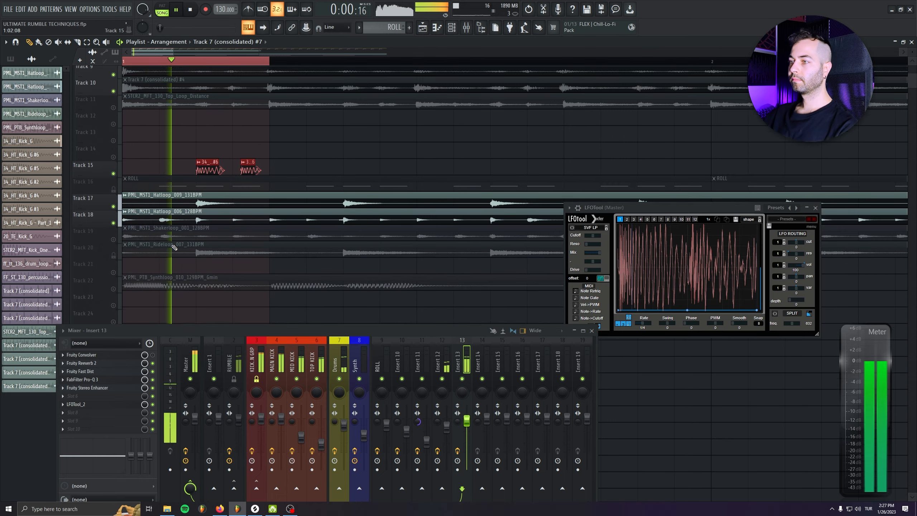
{"action": "scroll", "coordinate": [188, 233], "scroll_direction": "down", "scroll_amount": 3}
{"action": "scroll", "coordinate": [216, 270], "scroll_direction": "up", "scroll_amount": 4}
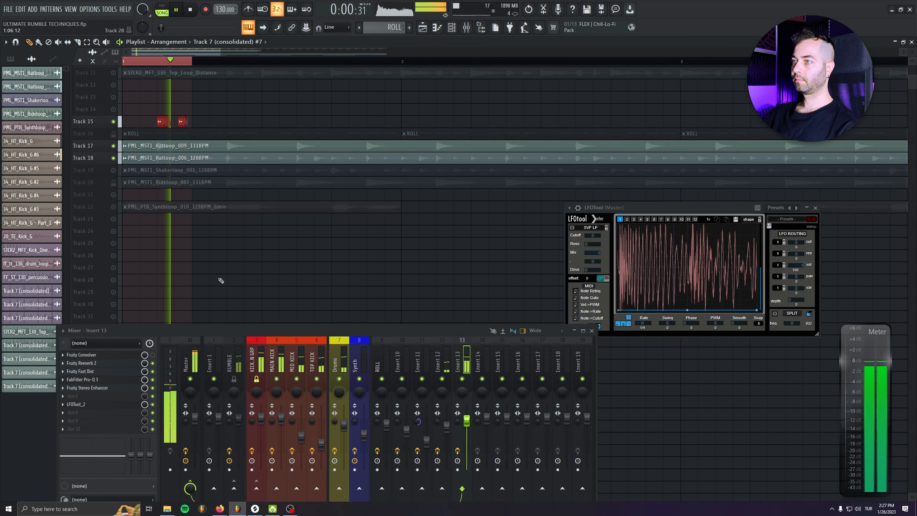
{"action": "scroll", "coordinate": [221, 210], "scroll_direction": "up", "scroll_amount": 2}
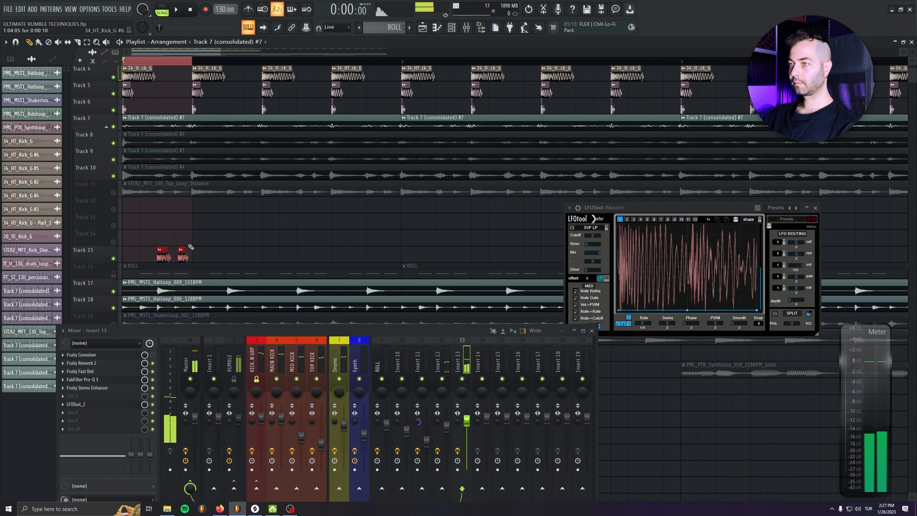
{"action": "scroll", "coordinate": [201, 186], "scroll_direction": "down", "scroll_amount": 4}
{"action": "scroll", "coordinate": [197, 221], "scroll_direction": "up", "scroll_amount": 3}
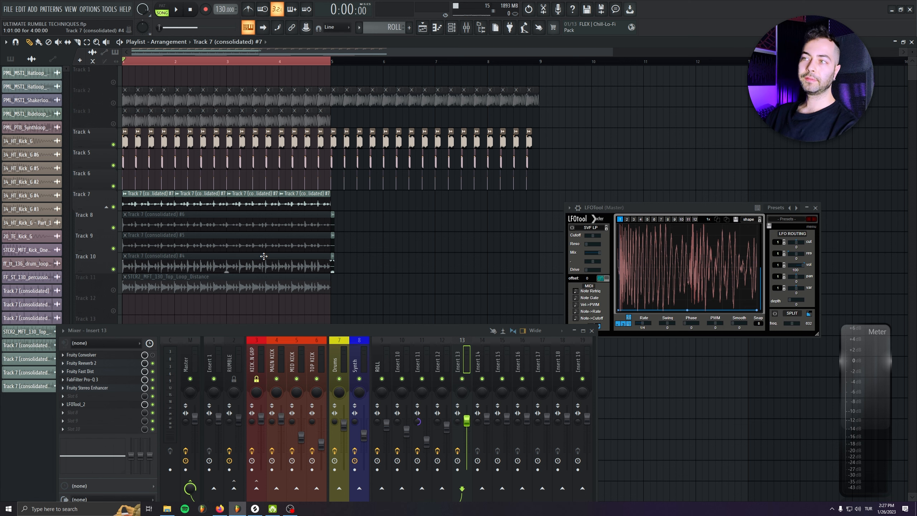
{"action": "scroll", "coordinate": [146, 235], "scroll_direction": "up", "scroll_amount": 2}
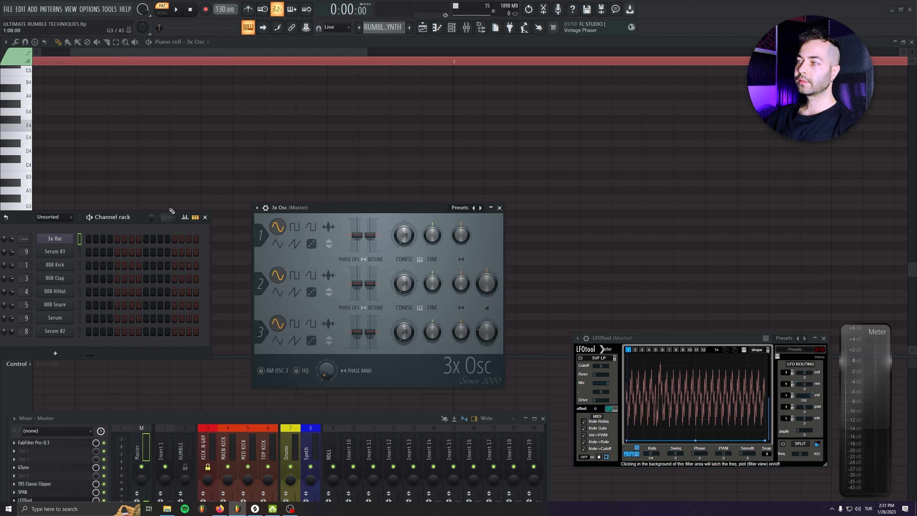
Draw a one-bar G1 note at the start of the 3x Osc pattern
{"action": "left_click", "coordinate": [205, 217]}
{"action": "scroll", "coordinate": [180, 198], "scroll_direction": "down", "scroll_amount": 8}
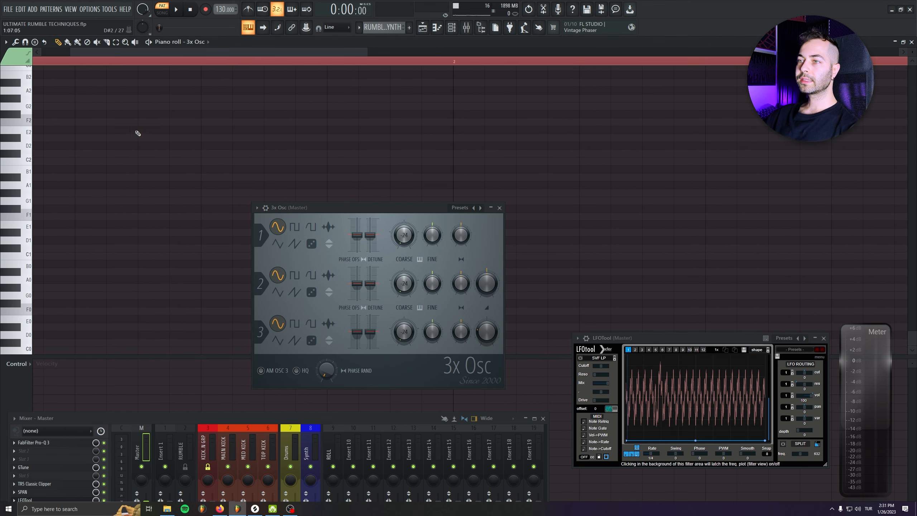
{"action": "left_click_drag", "start_coordinate": [404, 208], "coordinate": [371, 367]}
{"action": "left_click_drag", "start_coordinate": [78, 250], "coordinate": [38, 192]}
{"action": "scroll", "coordinate": [103, 223], "scroll_direction": "up", "scroll_amount": 1}
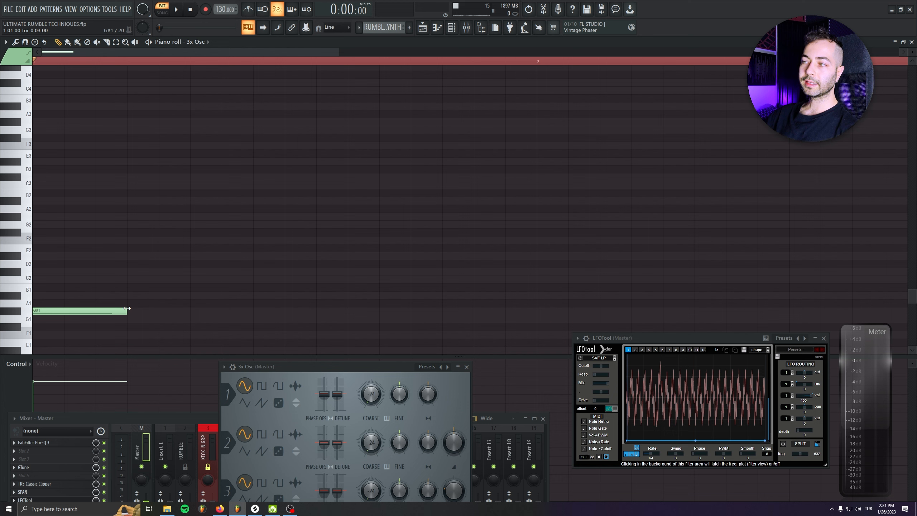
{"action": "left_click_drag", "start_coordinate": [127, 308], "coordinate": [523, 313]}
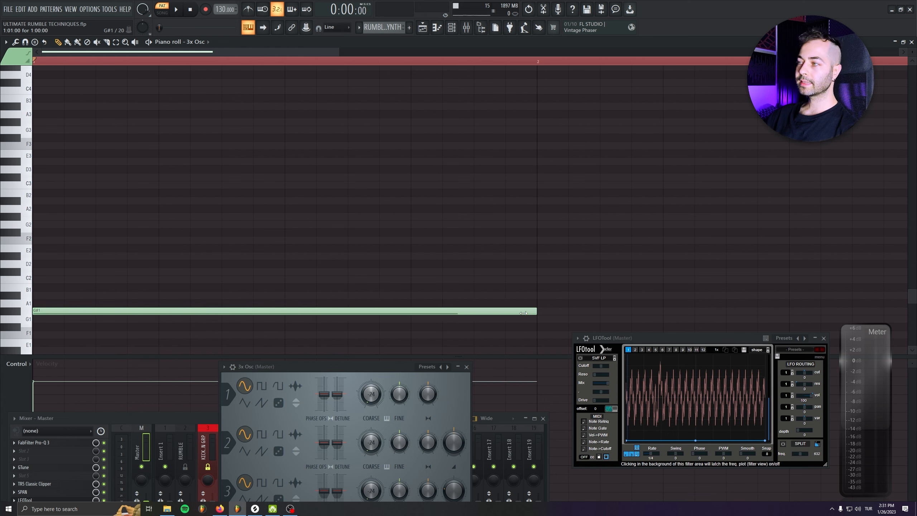
{"action": "left_click_drag", "start_coordinate": [52, 309], "coordinate": [52, 317]}
Add overlapping A3 and C3 notes in the first half of the bar, shorten the A3 and G1 notes, and play the pattern
{"action": "left_click_drag", "start_coordinate": [92, 207], "coordinate": [71, 114]}
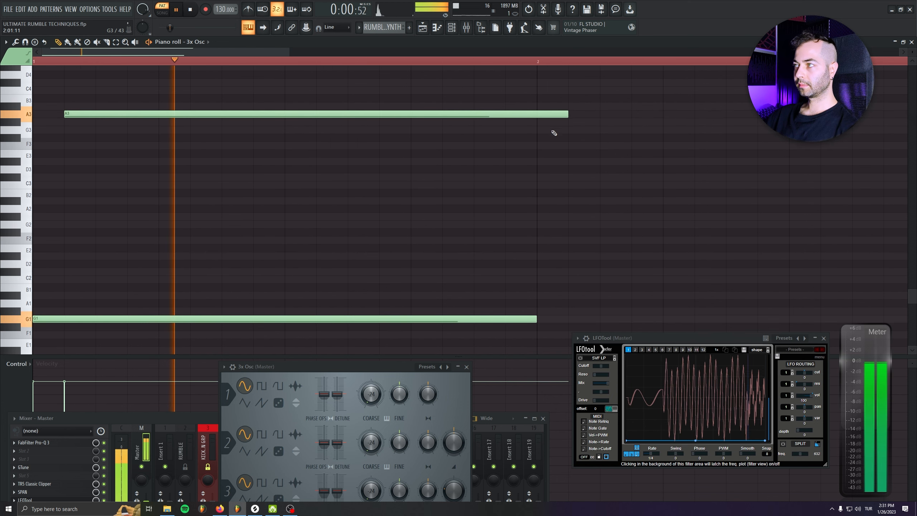
{"action": "left_click_drag", "start_coordinate": [566, 115], "coordinate": [285, 115]}
{"action": "left_click", "coordinate": [138, 186]}
{"action": "key", "text": "space"}
{"action": "key", "text": "space"}
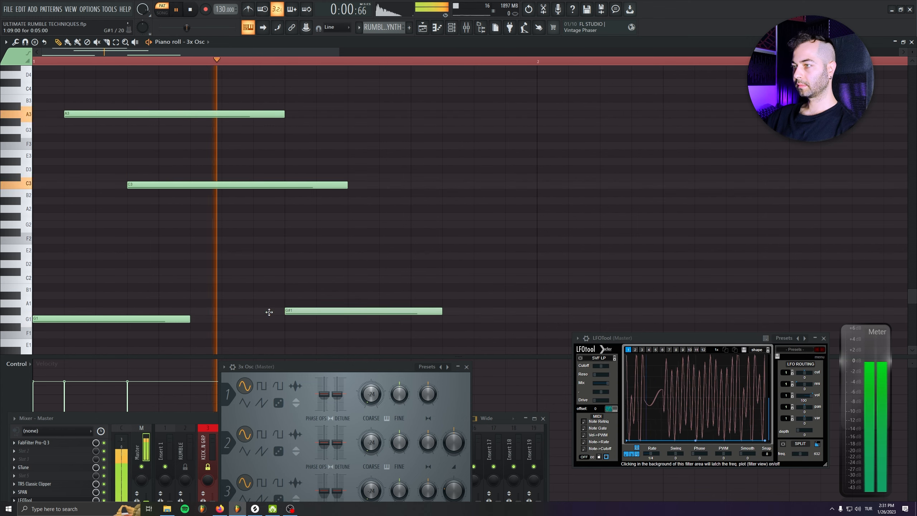
Place an F2 note at the third beat, followed by an A2 note that ends with the bar
{"action": "left_click_drag", "start_coordinate": [269, 312], "coordinate": [275, 240]}
{"action": "left_click", "coordinate": [451, 208]}
{"action": "left_click_drag", "start_coordinate": [598, 209], "coordinate": [535, 209]}
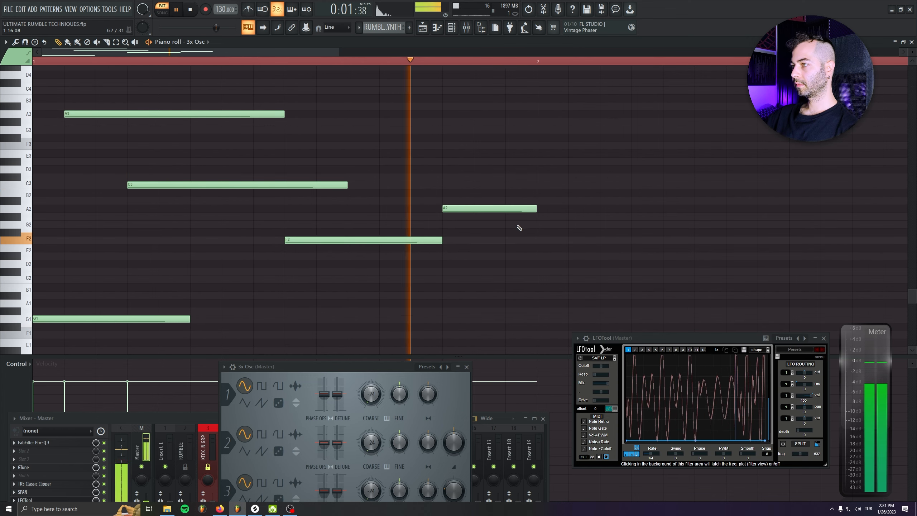
Add an F#3 note starting just before the fourth beat and a G4 note starting just before the third beat
{"action": "scroll", "coordinate": [518, 216], "scroll_direction": "up", "scroll_amount": 1}
{"action": "left_click", "coordinate": [679, 145]}
{"action": "left_click_drag", "start_coordinate": [679, 145], "coordinate": [395, 162]}
{"action": "scroll", "coordinate": [324, 144], "scroll_direction": "up", "scroll_amount": 2}
{"action": "left_click", "coordinate": [299, 115]}
{"action": "left_click_drag", "start_coordinate": [312, 115], "coordinate": [280, 106]}
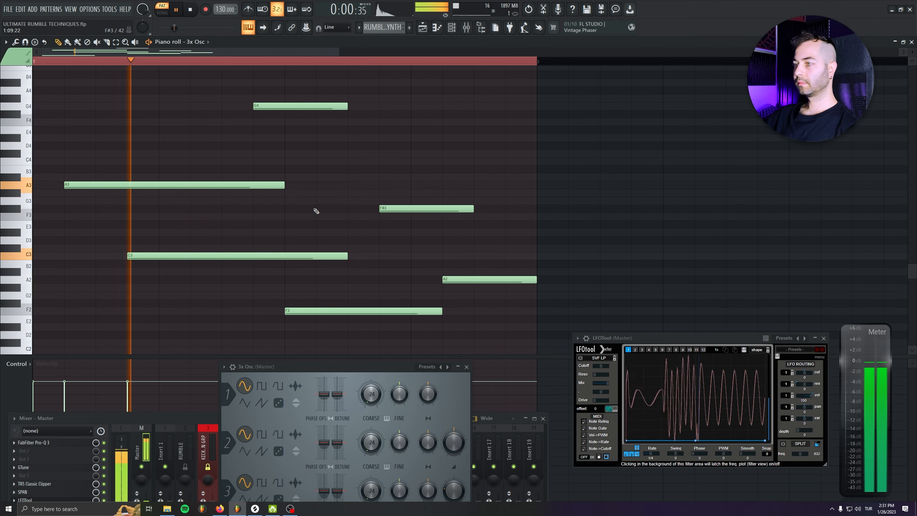
Add one note in the second beat and one in the third, and shorten the C3 note to end before beat three
{"action": "scroll", "coordinate": [315, 209], "scroll_direction": "down", "scroll_amount": 3}
{"action": "left_click", "coordinate": [211, 272]}
{"action": "right_click", "coordinate": [331, 241]}
{"action": "left_click", "coordinate": [332, 240]}
{"action": "left_click_drag", "start_coordinate": [346, 185], "coordinate": [252, 185]}
{"action": "scroll", "coordinate": [297, 171], "scroll_direction": "up", "scroll_amount": 5}
Stop the pattern and route the 3x Osc channel to mixer Insert 14
{"action": "key", "text": "F6"}
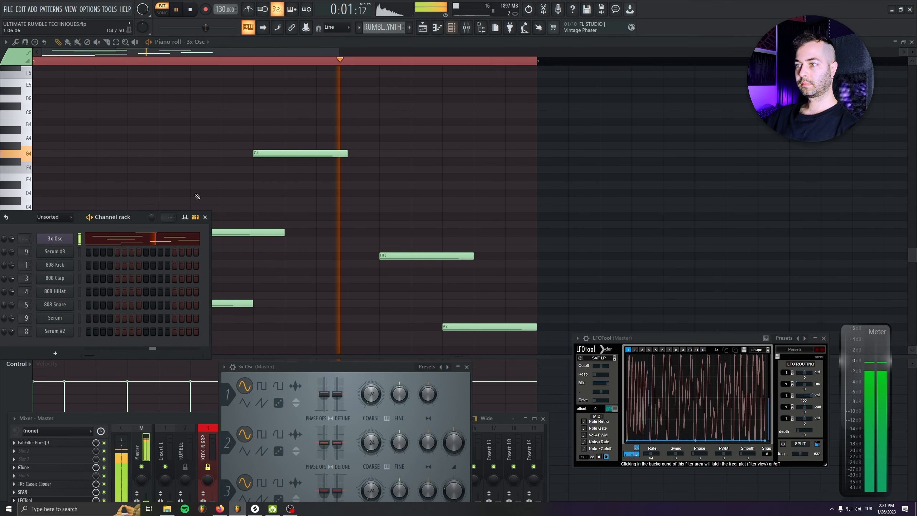
{"action": "key", "text": "space"}
{"action": "key", "text": "F9"}
{"action": "left_click_drag", "start_coordinate": [365, 418], "coordinate": [376, 359]}
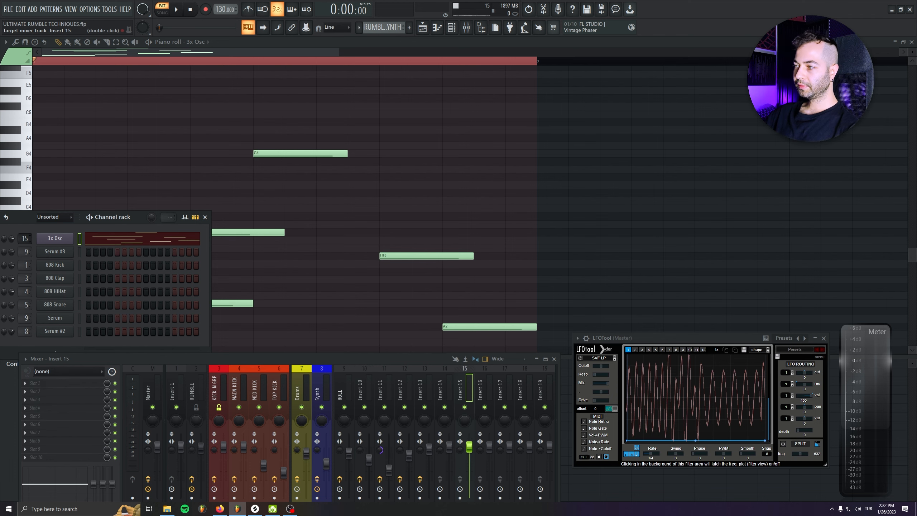
{"action": "left_click_drag", "start_coordinate": [145, 361], "coordinate": [162, 305]}
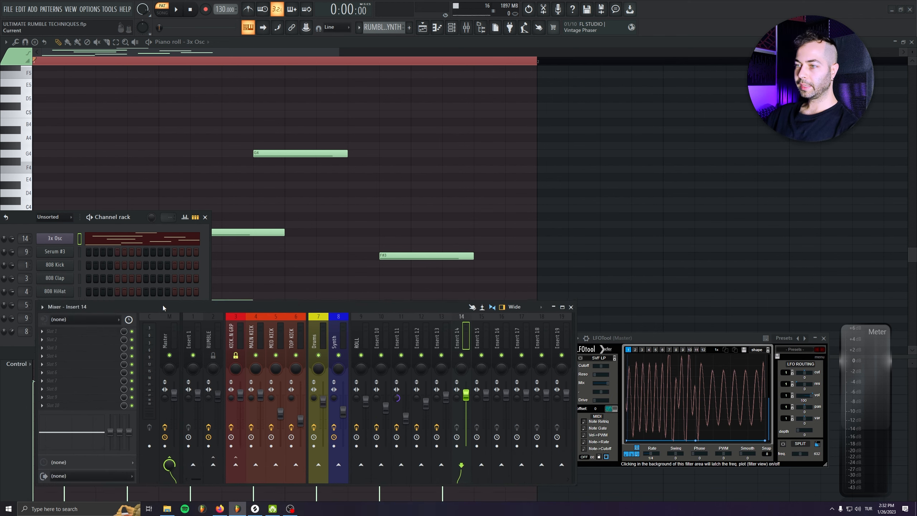
Load FabFilter Pro-Q 3 on Insert 14, add a high cut at about 121 Hz, and play the pattern
{"action": "left_click", "coordinate": [103, 324]}
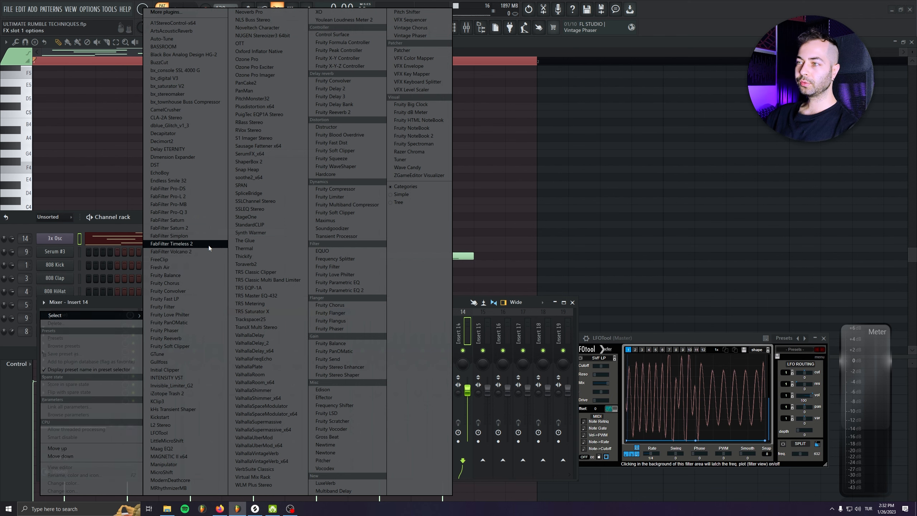
{"action": "left_click", "coordinate": [202, 212]}
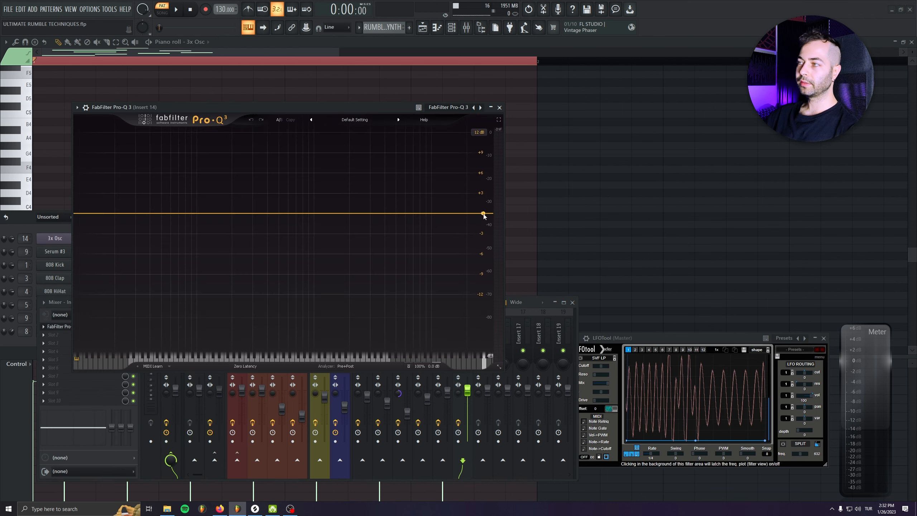
{"action": "left_click_drag", "start_coordinate": [484, 215], "coordinate": [207, 232]}
{"action": "key", "text": "space"}
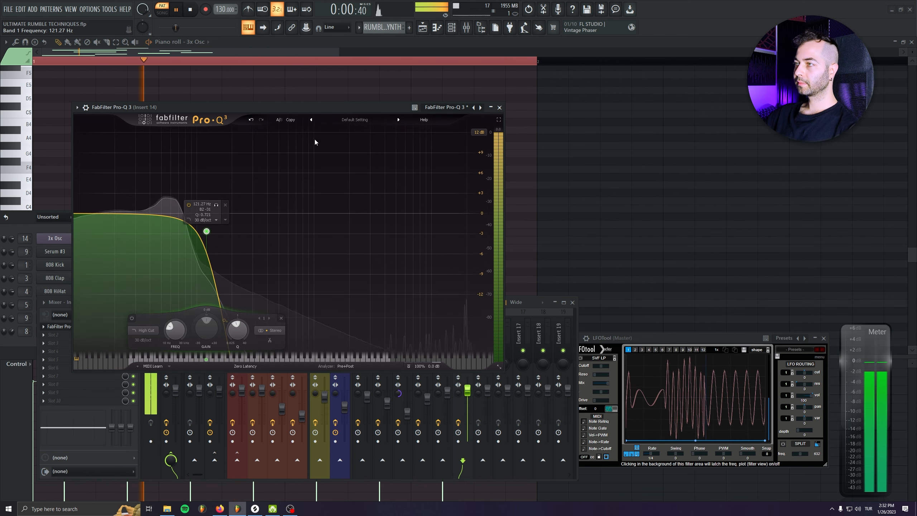
Lower Insert 14's level slightly and load Fruity Fast Dist ahead of the EQ, playing the pattern to hear it
{"action": "left_click_drag", "start_coordinate": [327, 108], "coordinate": [532, 102]}
{"action": "left_click_drag", "start_coordinate": [99, 302], "coordinate": [86, 301]}
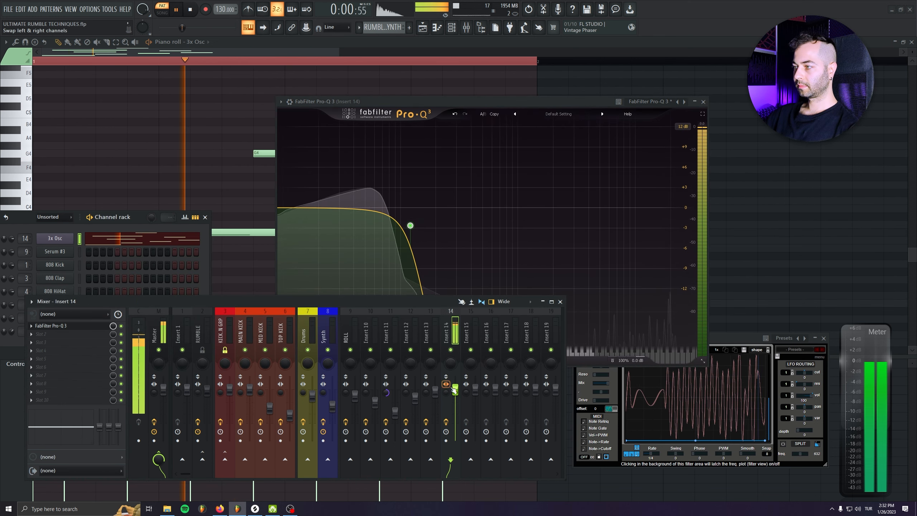
{"action": "key", "text": "space"}
{"action": "right_click", "coordinate": [49, 327]}
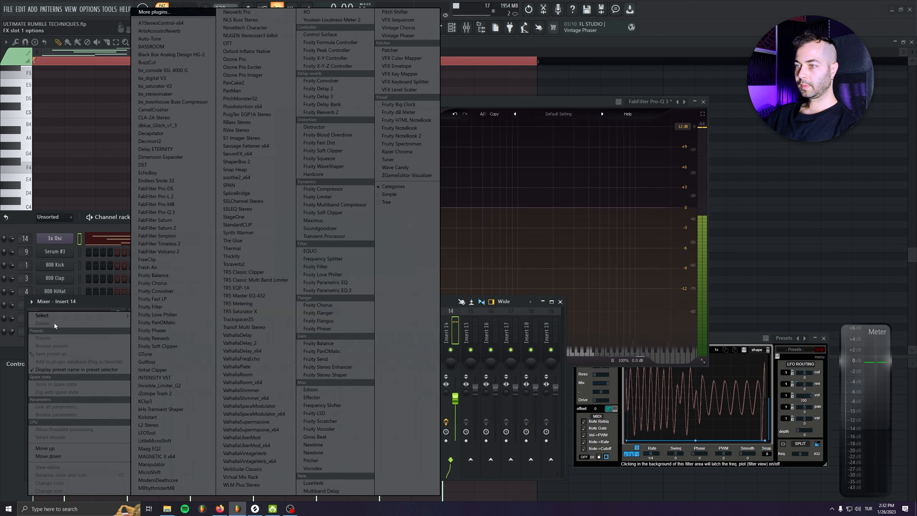
{"action": "left_click", "coordinate": [342, 145]}
{"action": "key", "text": "space"}
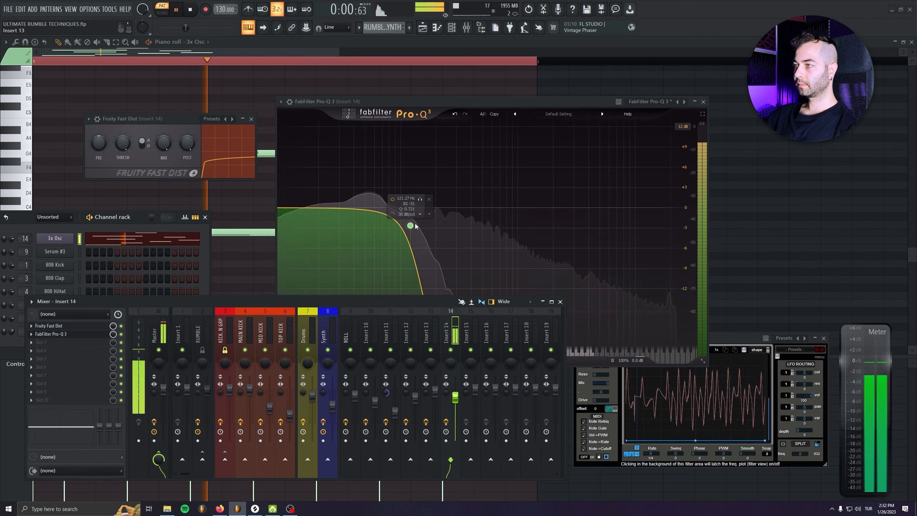
Move FabFilter Pro-Q 3 ahead of Fruity Fast Dist on Insert 14 and raise its high cut to about 288 Hz
{"action": "left_click_drag", "start_coordinate": [411, 225], "coordinate": [433, 232]}
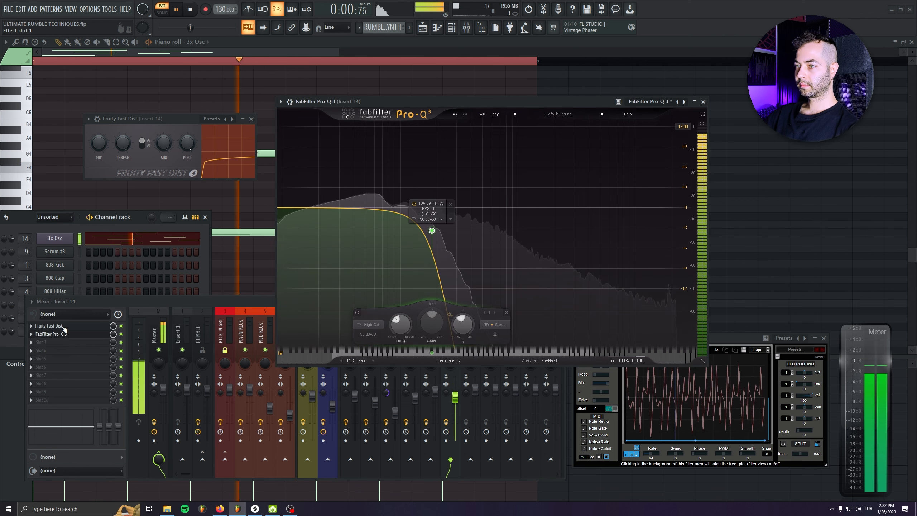
{"action": "left_click_drag", "start_coordinate": [50, 334], "coordinate": [64, 327]}
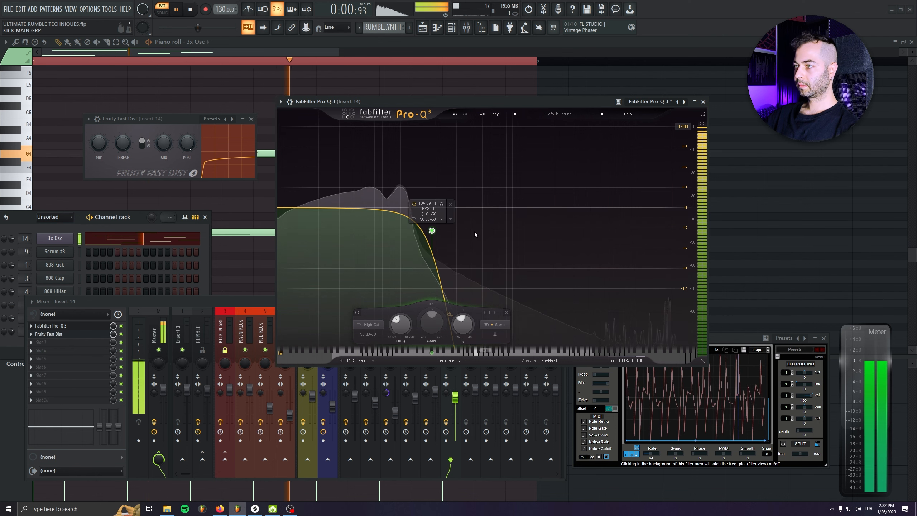
{"action": "left_click_drag", "start_coordinate": [431, 231], "coordinate": [455, 231]}
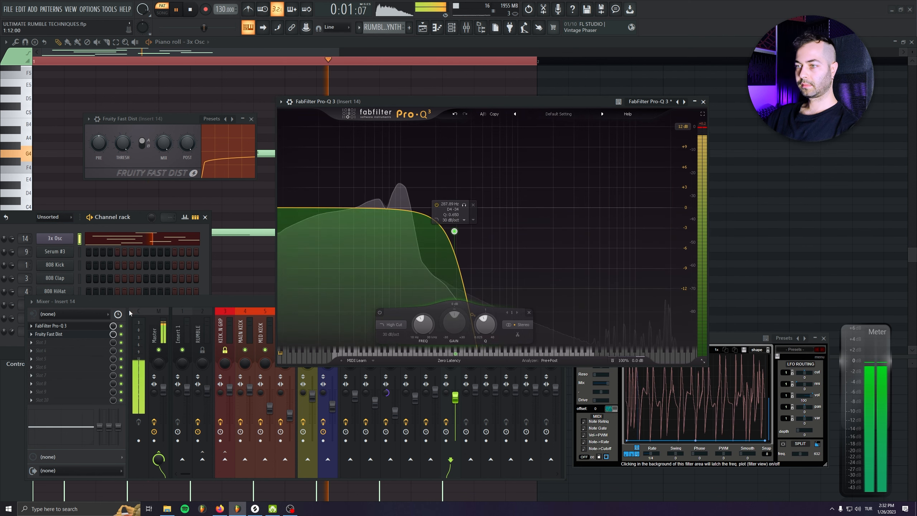
Duplicate FabFilter Pro-Q 3 into the slot after Fruity Fast Dist and lower the copy's high cut to about 153 Hz during playback
{"action": "key", "text": "space"}
{"action": "left_click", "coordinate": [31, 326]}
{"action": "left_click_drag", "start_coordinate": [57, 361], "coordinate": [62, 342]}
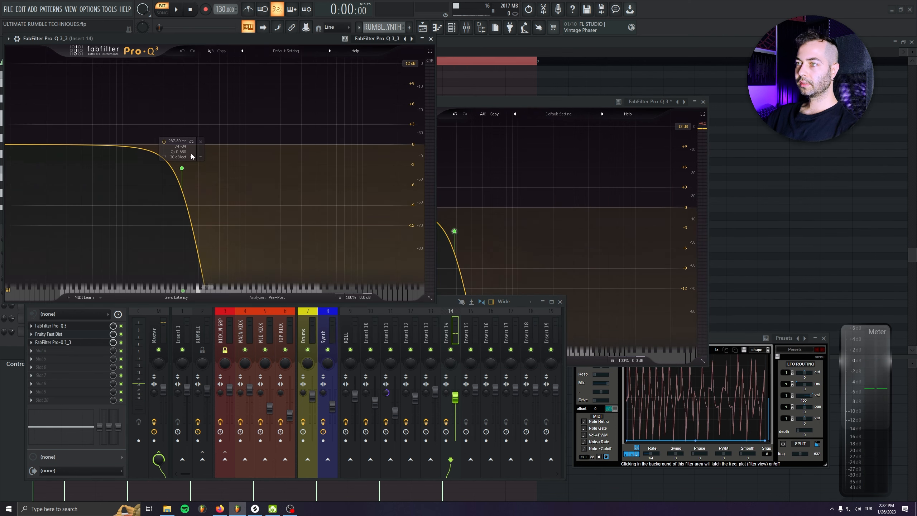
{"action": "key", "text": "space"}
{"action": "left_click_drag", "start_coordinate": [193, 42], "coordinate": [299, 89]}
{"action": "left_click_drag", "start_coordinate": [289, 217], "coordinate": [257, 215]}
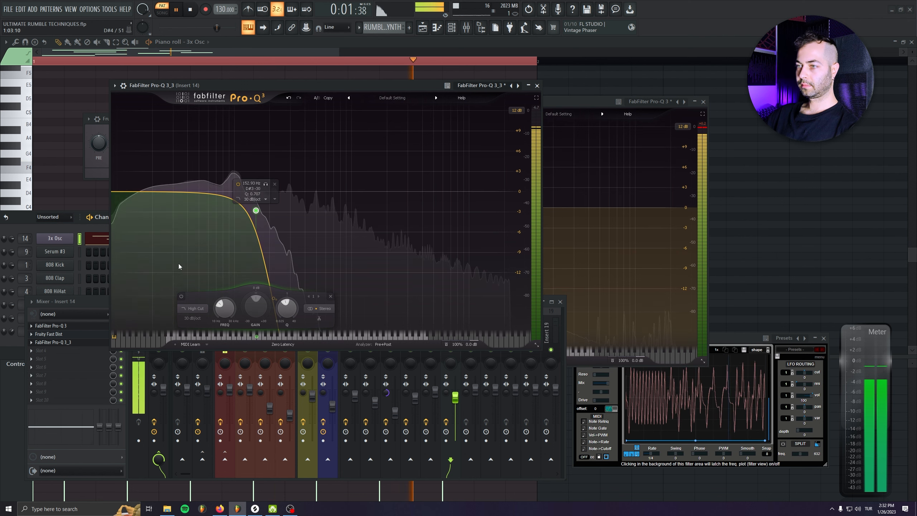
{"action": "left_click", "coordinate": [538, 85]}
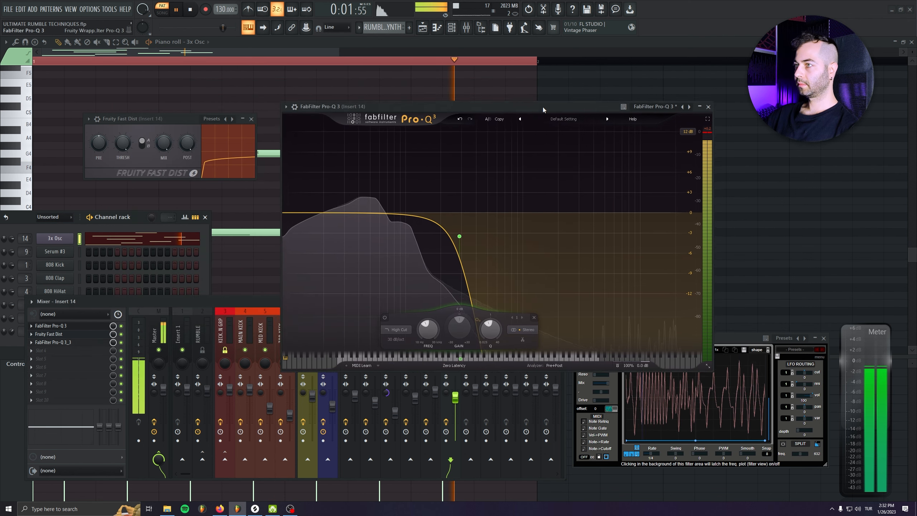
{"action": "left_click_drag", "start_coordinate": [543, 102], "coordinate": [597, 137]}
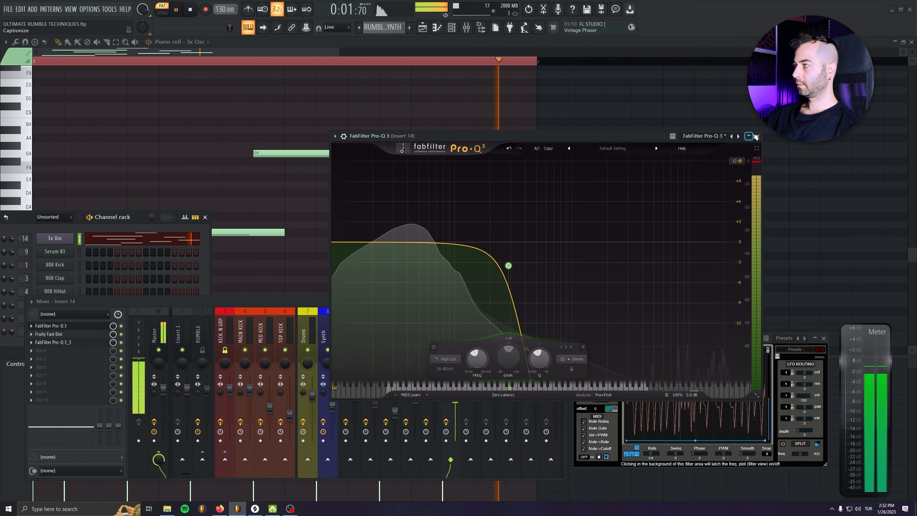
Load Fruity Convolver into Insert 14's first effect slot and lower the track's level slightly during playback
{"action": "left_click", "coordinate": [72, 350]}
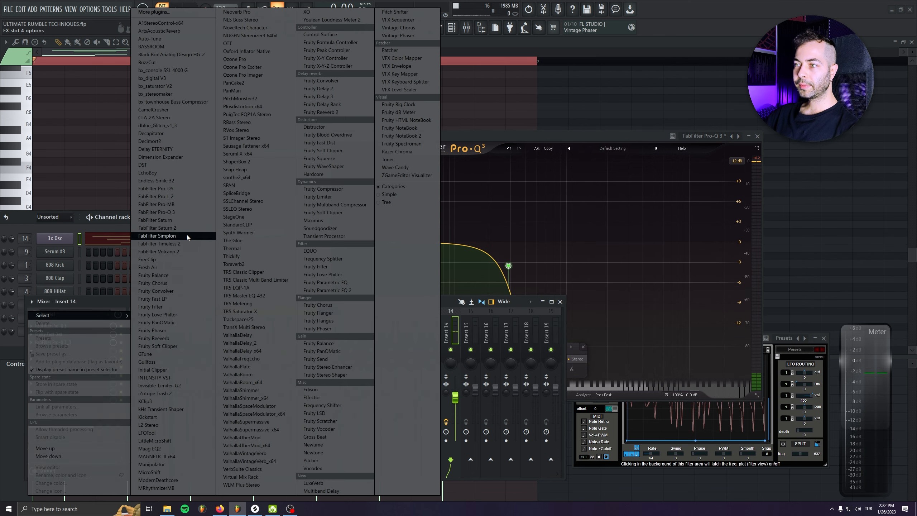
{"action": "left_click", "coordinate": [177, 291]}
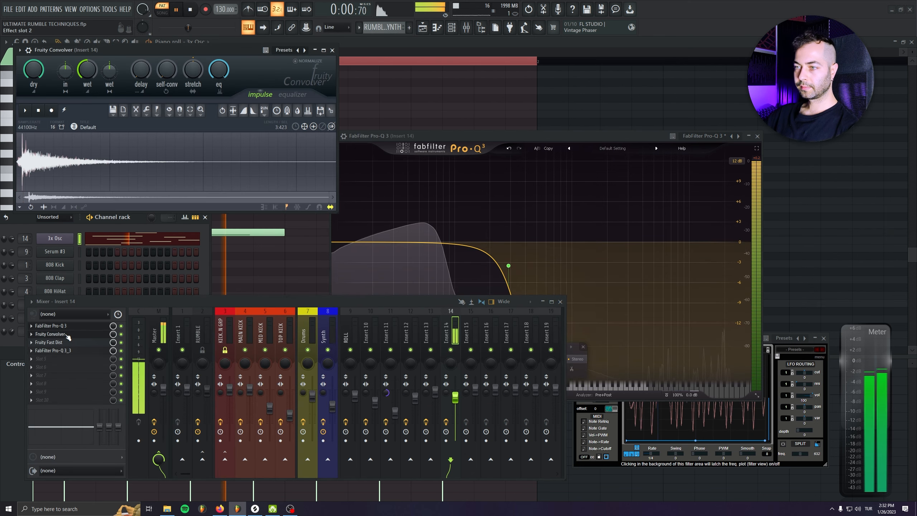
{"action": "left_click_drag", "start_coordinate": [68, 336], "coordinate": [68, 327]}
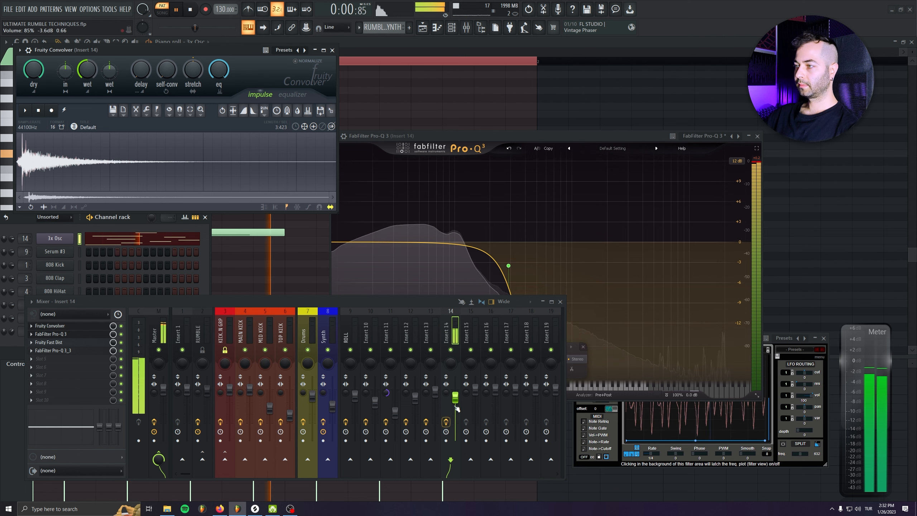
{"action": "left_click_drag", "start_coordinate": [456, 406], "coordinate": [456, 409]}
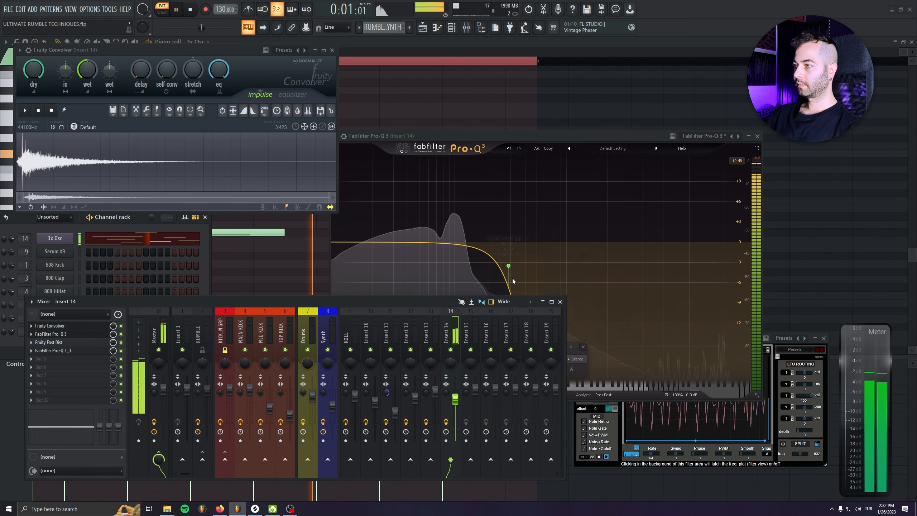
{"action": "left_click", "coordinate": [508, 265]}
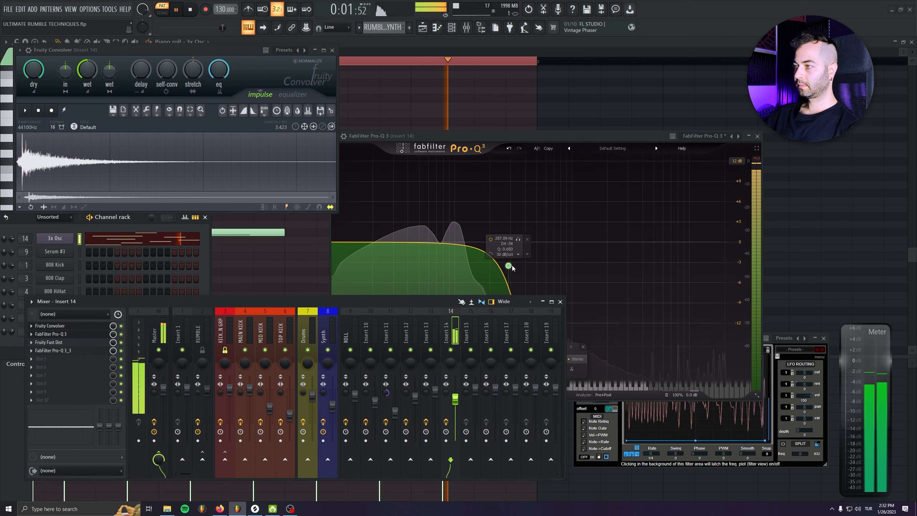
Load another FabFilter Pro-Q 3 at the end of Insert 14's chain and add a bell boost of about 1.2 dB at 98 Hz
{"action": "left_click", "coordinate": [74, 360]}
{"action": "left_click", "coordinate": [176, 213]}
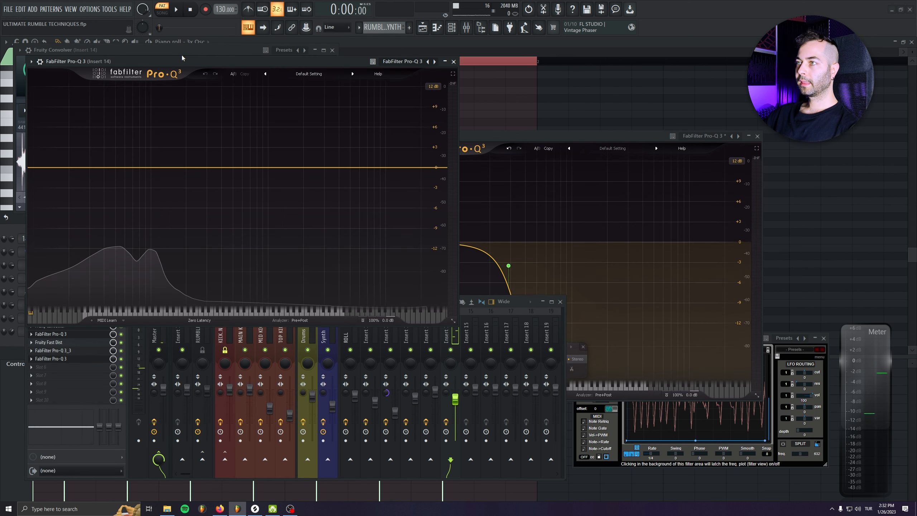
{"action": "left_click_drag", "start_coordinate": [258, 62], "coordinate": [302, 138]}
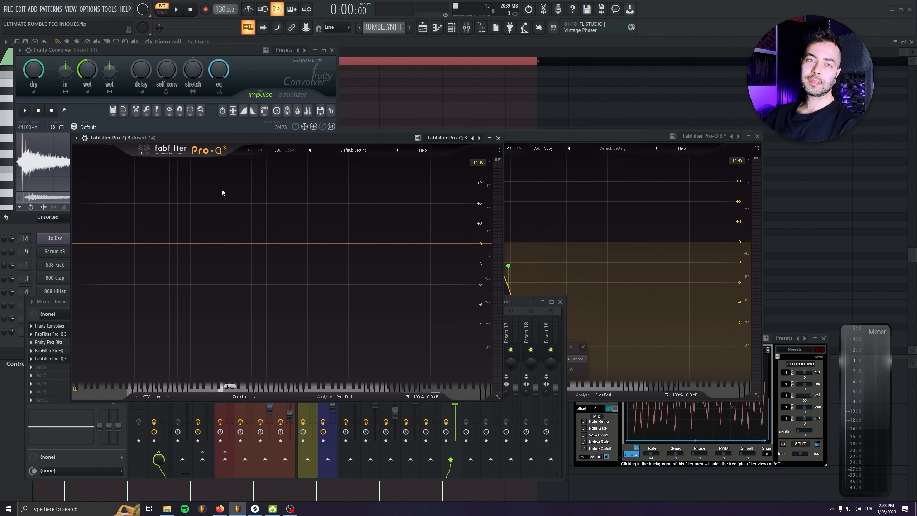
{"action": "double_click", "coordinate": [191, 229]}
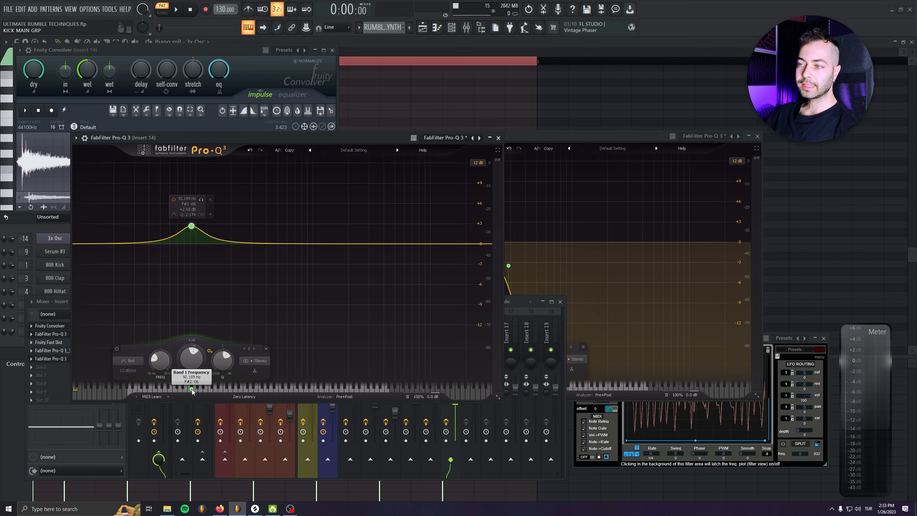
{"action": "left_click_drag", "start_coordinate": [192, 390], "coordinate": [195, 391]}
{"action": "mouse_move", "coordinate": [187, 218]}
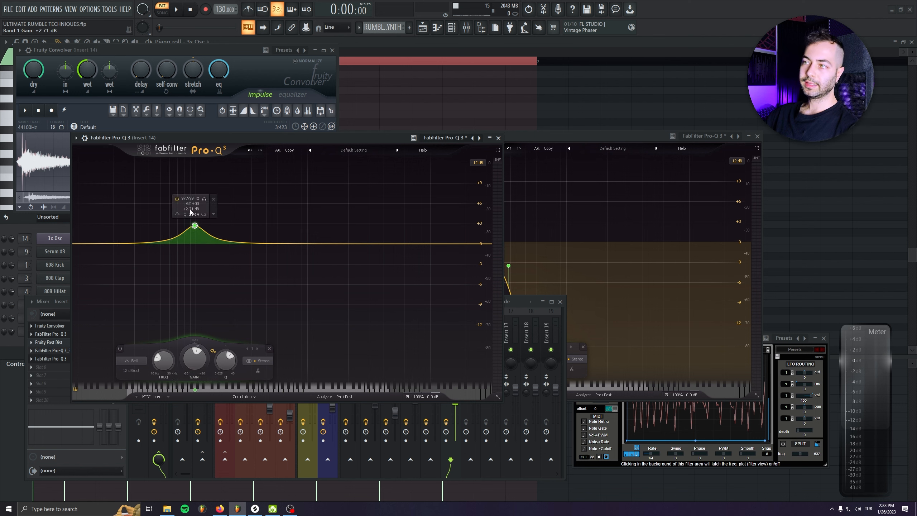
{"action": "left_click_drag", "start_coordinate": [193, 221], "coordinate": [196, 239]}
{"action": "key", "text": "space"}
{"action": "key", "text": "space"}
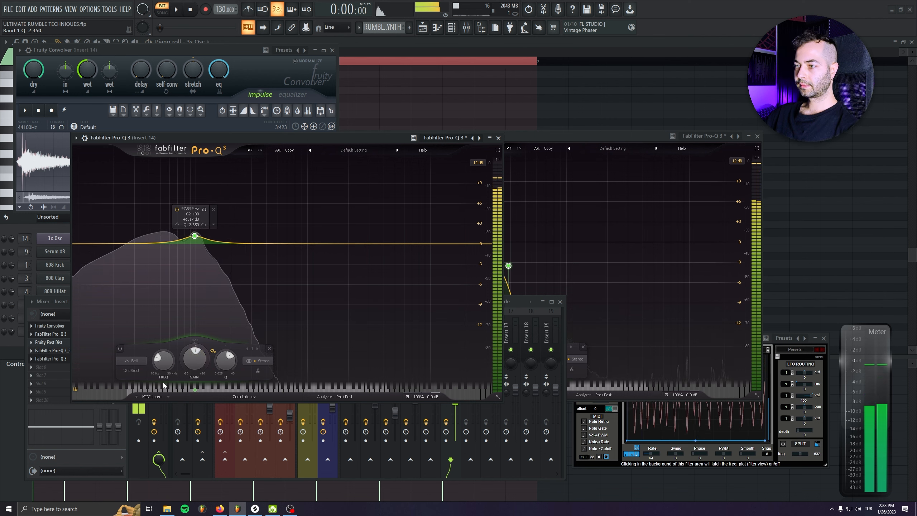
Add a second bell at 49 Hz boosted by about 7.8 dB and lower Insert 14's level to about -7.4 dB
{"action": "double_click", "coordinate": [159, 391]}
{"action": "key", "text": "space"}
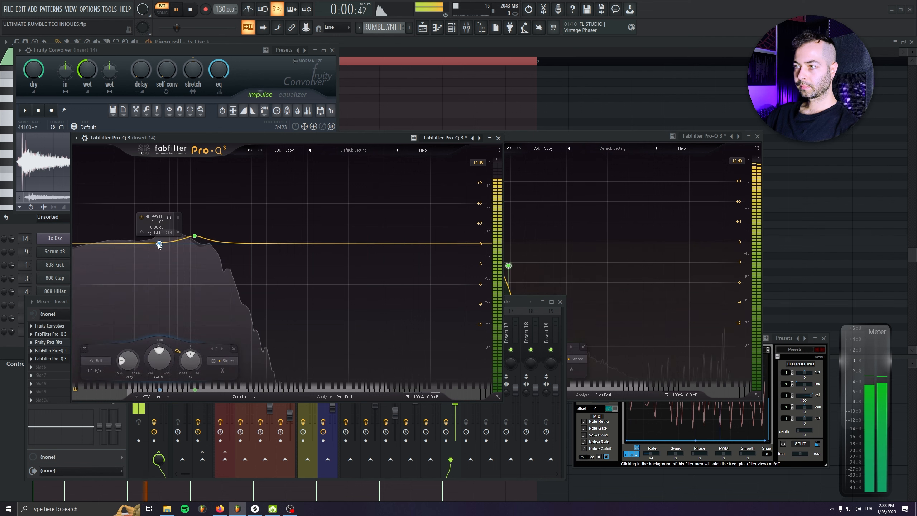
{"action": "left_click_drag", "start_coordinate": [158, 244], "coordinate": [158, 192]}
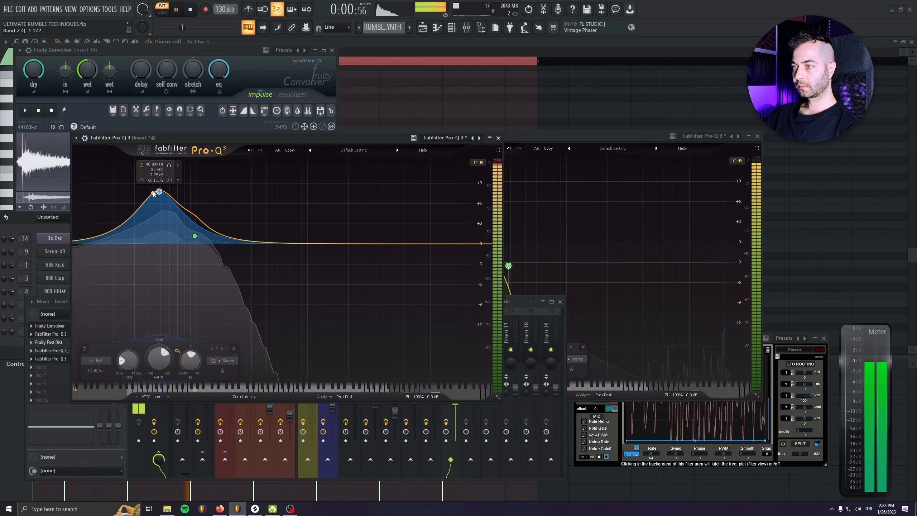
{"action": "key", "text": "Escape"}
{"action": "left_click_drag", "start_coordinate": [456, 399], "coordinate": [455, 406]}
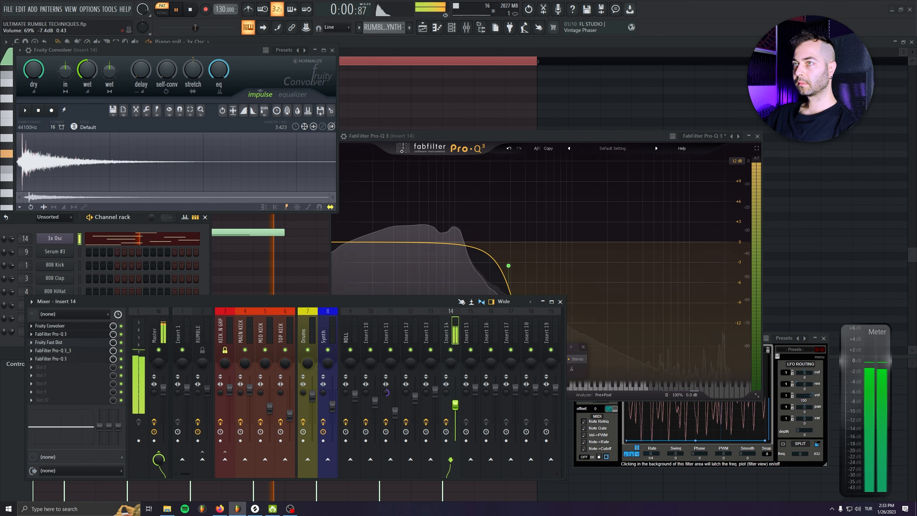
Reduce the 49 Hz boost to about 3 dB and add a low cut near 35 Hz and a high cut near 255 Hz
{"action": "left_click", "coordinate": [42, 359]}
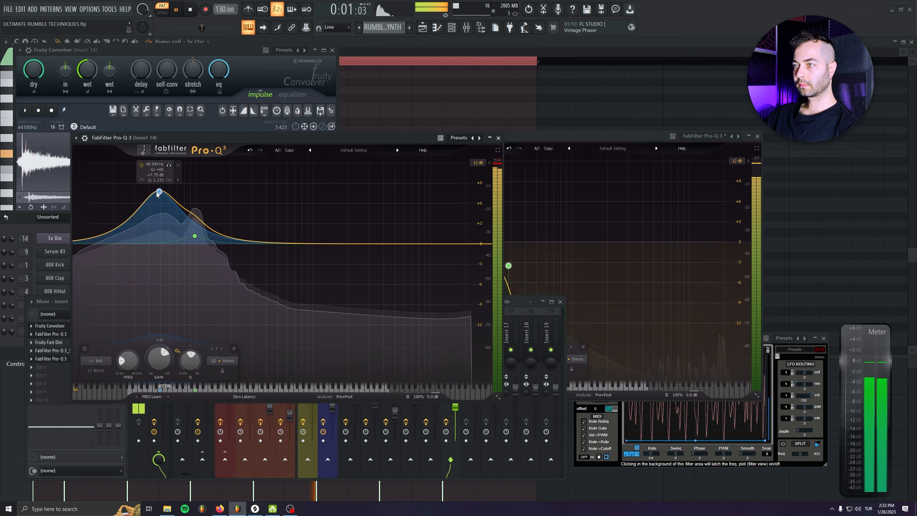
{"action": "left_click_drag", "start_coordinate": [156, 192], "coordinate": [155, 223]}
{"action": "left_click_drag", "start_coordinate": [101, 241], "coordinate": [143, 246]}
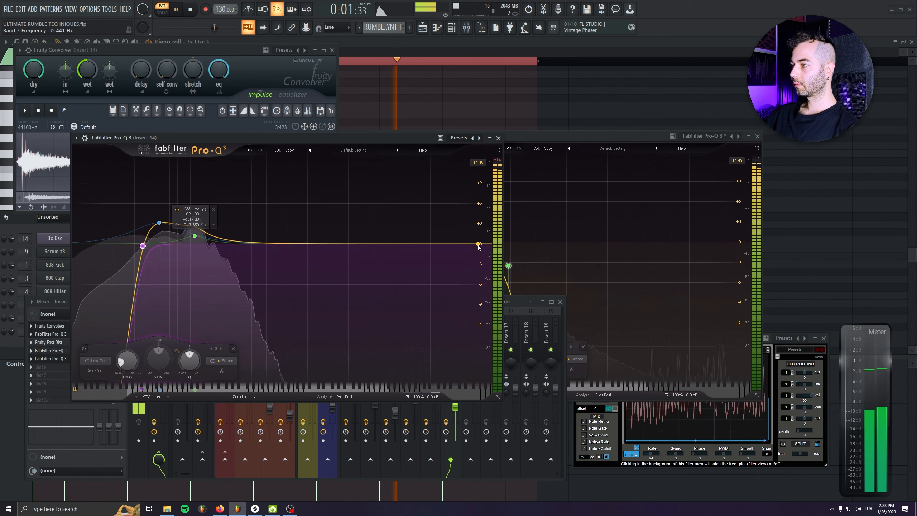
{"action": "left_click_drag", "start_coordinate": [481, 244], "coordinate": [243, 284]}
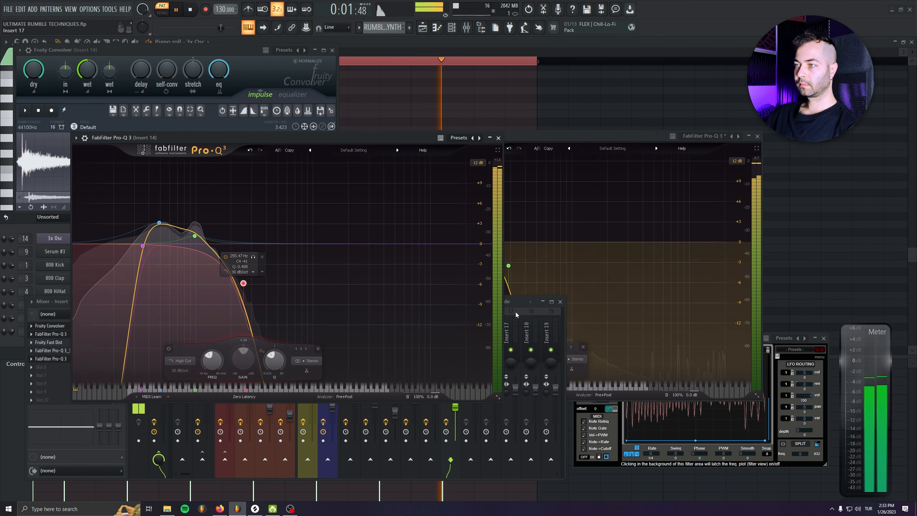
Stop playback and copy the LFOTool effect from Insert 13 to the same slot on Insert 14
{"action": "left_click", "coordinate": [516, 312]}
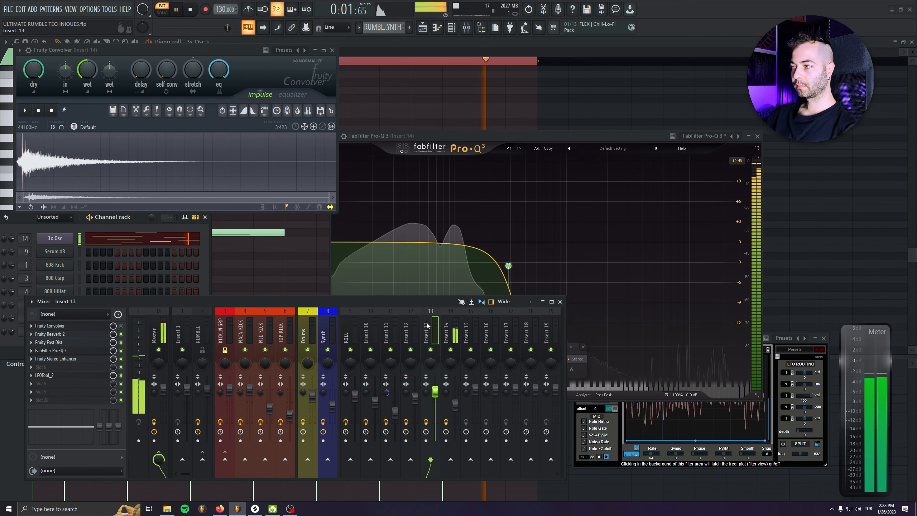
{"action": "key", "text": "space"}
{"action": "left_click", "coordinate": [40, 369]}
{"action": "left_click", "coordinate": [46, 361]}
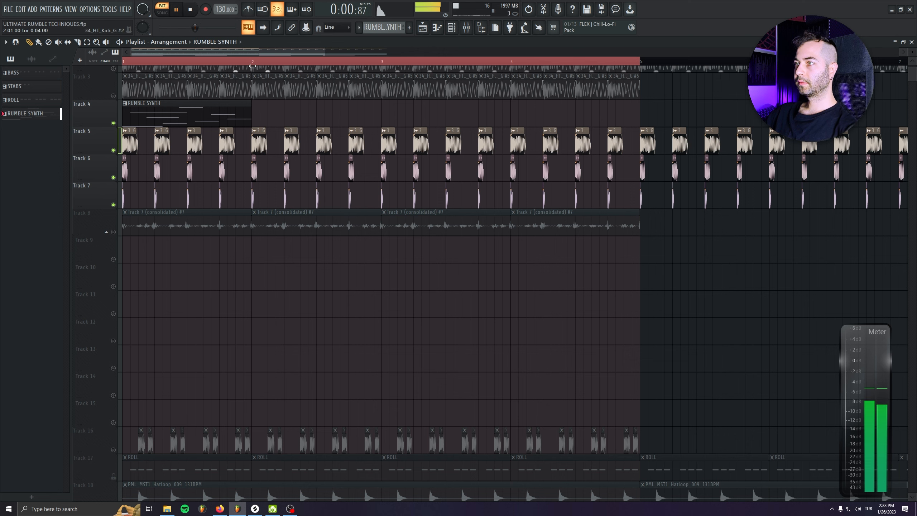
Loop the playlist's first bar in song mode and raise Insert 14's level during playback
{"action": "left_click_drag", "start_coordinate": [254, 64], "coordinate": [123, 62]}
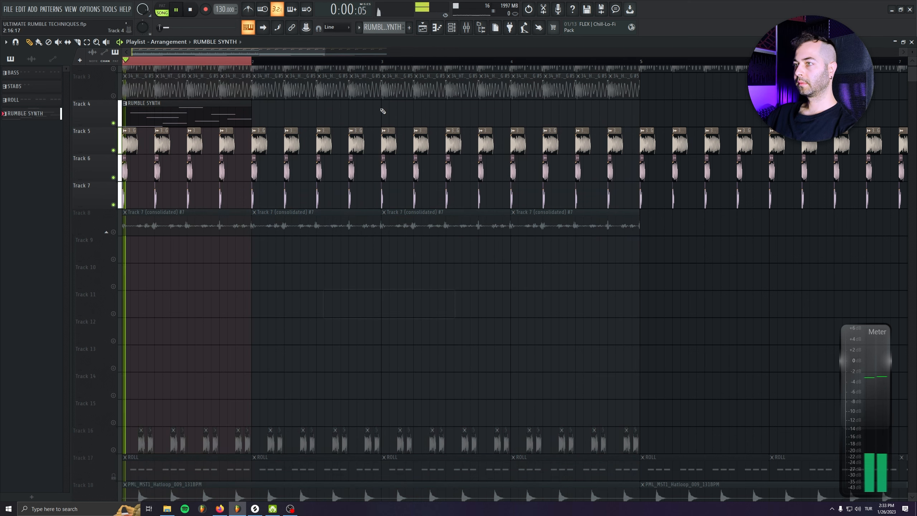
{"action": "left_click", "coordinate": [466, 27]}
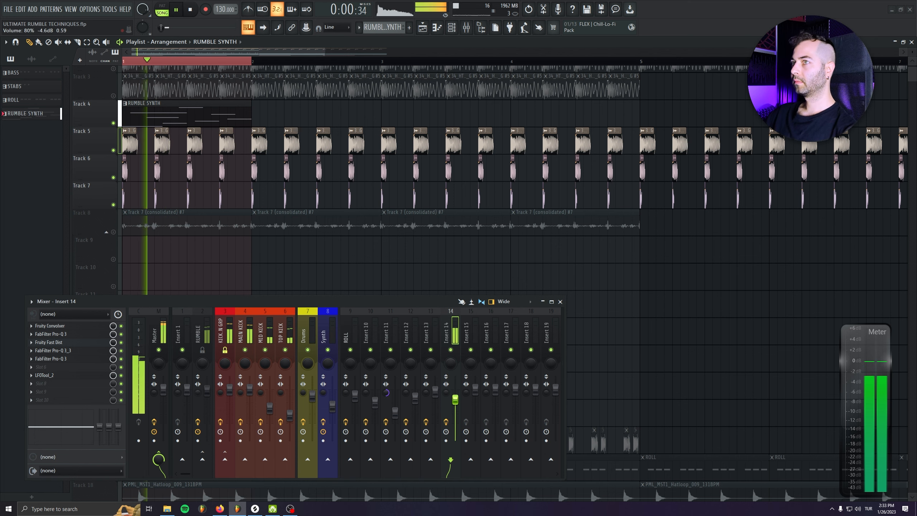
{"action": "left_click_drag", "start_coordinate": [456, 399], "coordinate": [455, 398]}
{"action": "right_click", "coordinate": [455, 398]}
Raise the high cut of the Pro-Q 3 directly after Fruity Fast Dist and lower Insert 14's level slightly
{"action": "left_click", "coordinate": [67, 352]}
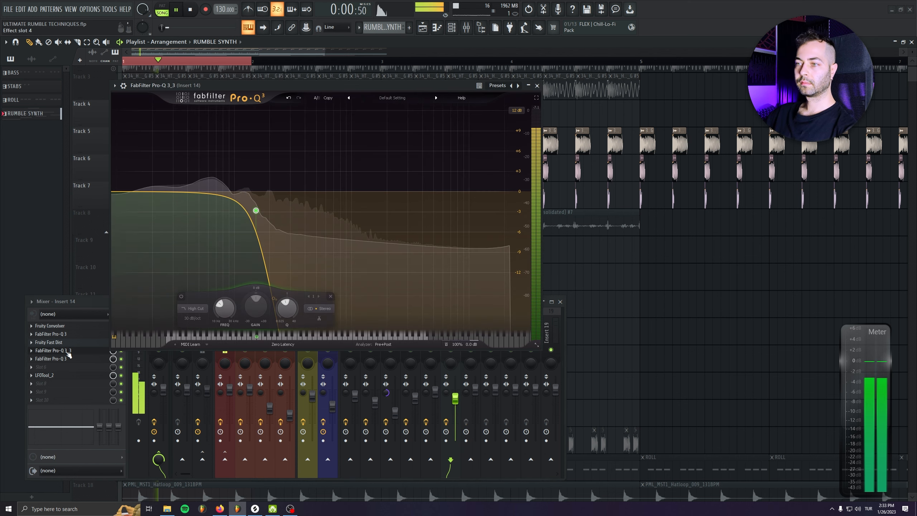
{"action": "left_click_drag", "start_coordinate": [256, 210], "coordinate": [294, 222]}
{"action": "key", "text": "Escape"}
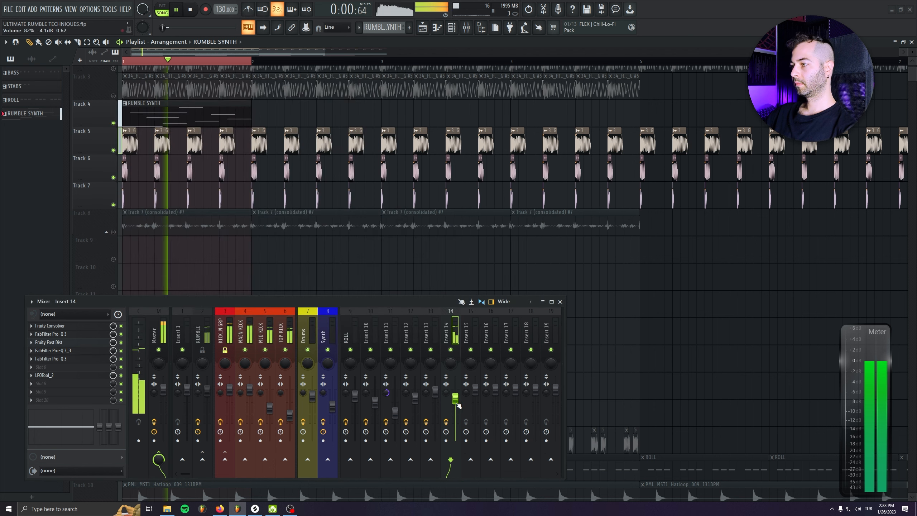
{"action": "left_click_drag", "start_coordinate": [458, 405], "coordinate": [457, 407]}
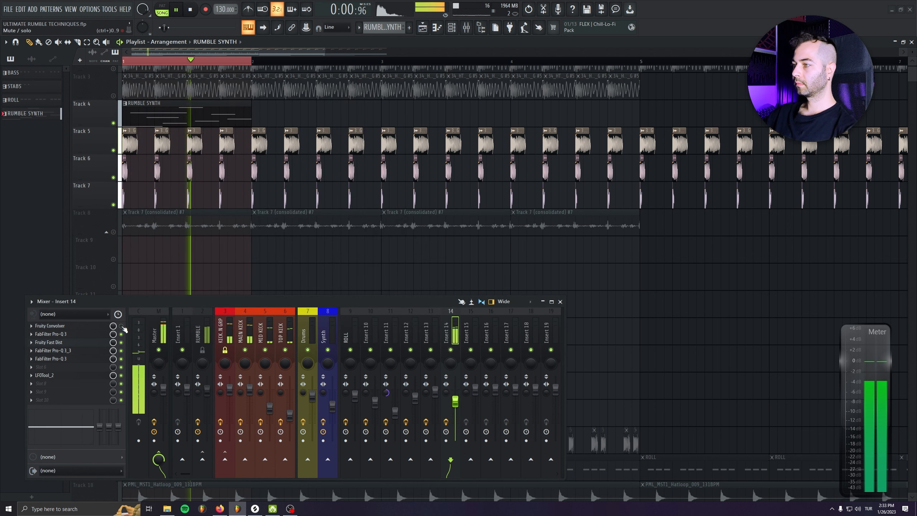
Raise the high cut slightly on Insert 14's last FabFilter Pro-Q 3 and stop playback
{"action": "left_click", "coordinate": [95, 359]}
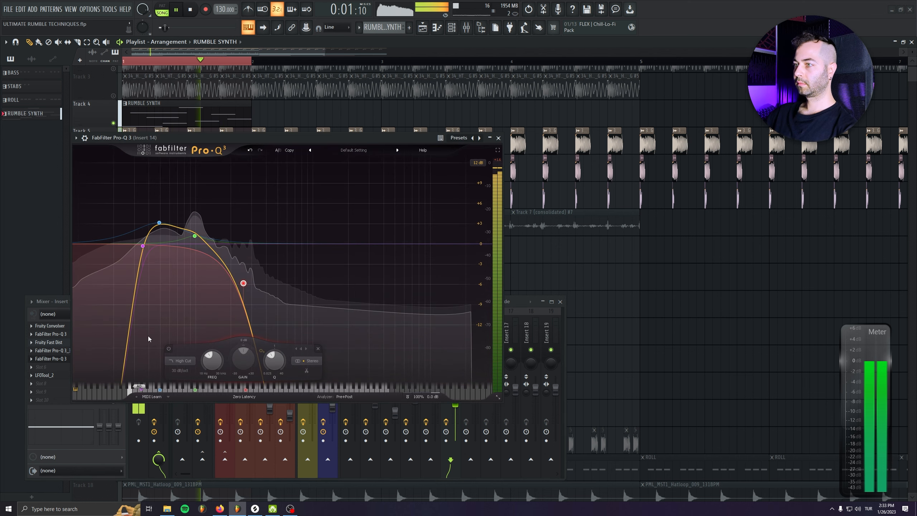
{"action": "mouse_move", "coordinate": [241, 283]}
{"action": "left_mouse_down"}
{"action": "mouse_move", "coordinate": [228, 287]}
{"action": "mouse_move", "coordinate": [250, 290]}
{"action": "left_mouse_up"}
{"action": "key", "text": "Escape"}
{"action": "key", "text": "space"}
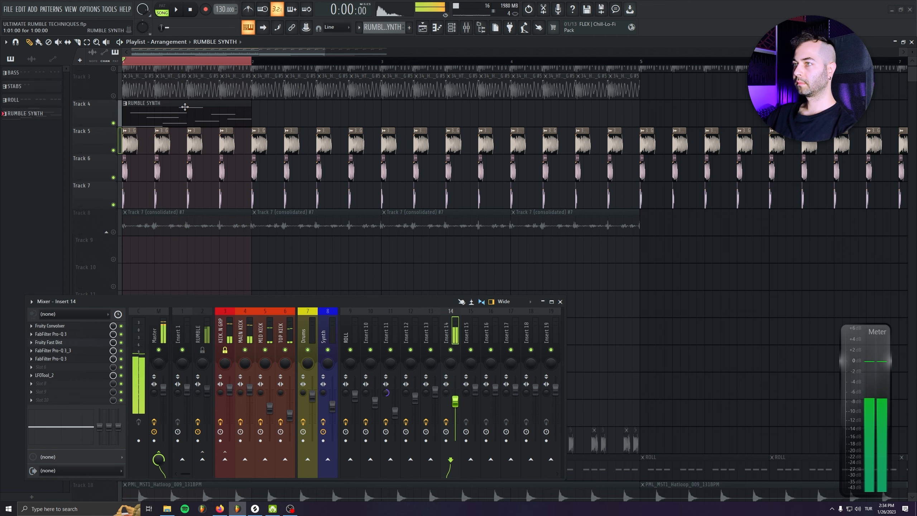
Rearrange the first bar of Track 4 into three trimmed RUMBLE SYNTH clips lasting one, two and one beats
{"action": "scroll", "coordinate": [102, 177], "scroll_direction": "up", "scroll_amount": 3}
{"action": "scroll", "coordinate": [101, 178], "scroll_direction": "up", "scroll_amount": 3}
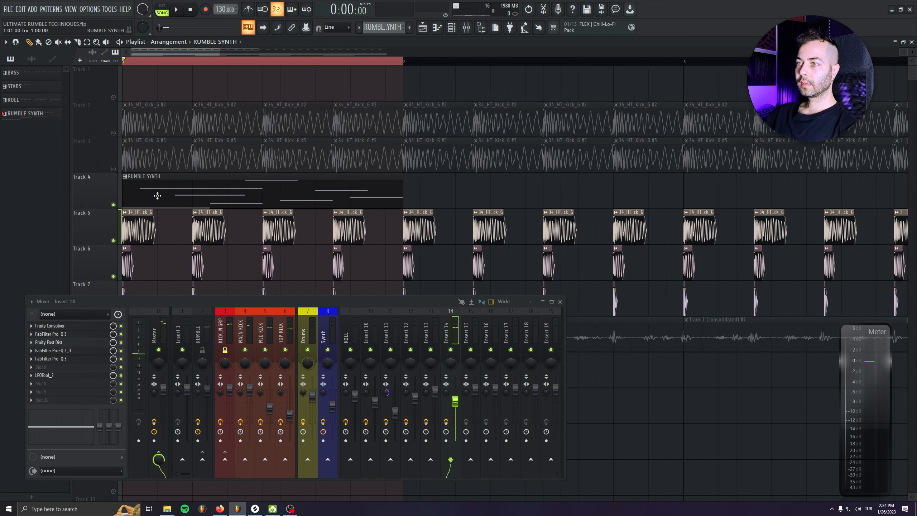
{"action": "scroll", "coordinate": [159, 196], "scroll_direction": "up", "scroll_amount": 2}
{"action": "left_click_drag", "start_coordinate": [122, 173], "coordinate": [164, 174]}
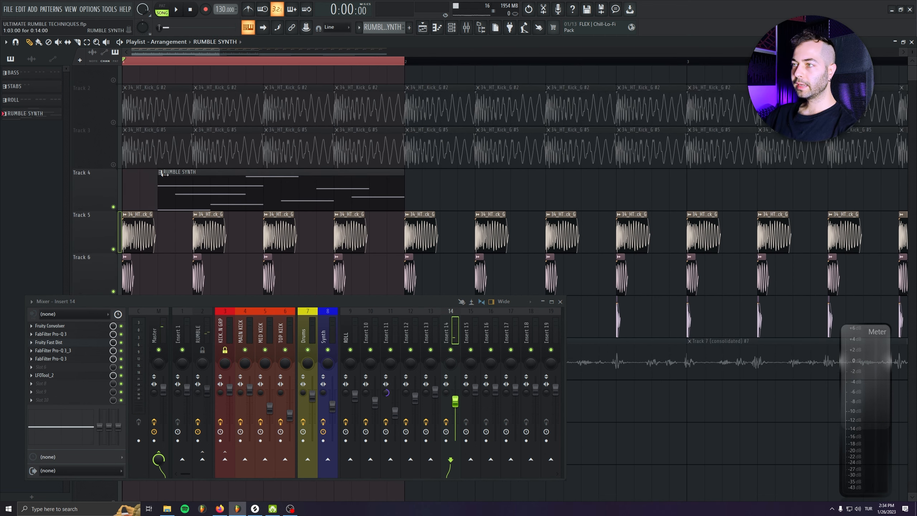
{"action": "left_click_drag", "start_coordinate": [251, 191], "coordinate": [181, 190]}
{"action": "left_click_drag", "start_coordinate": [332, 178], "coordinate": [287, 177]}
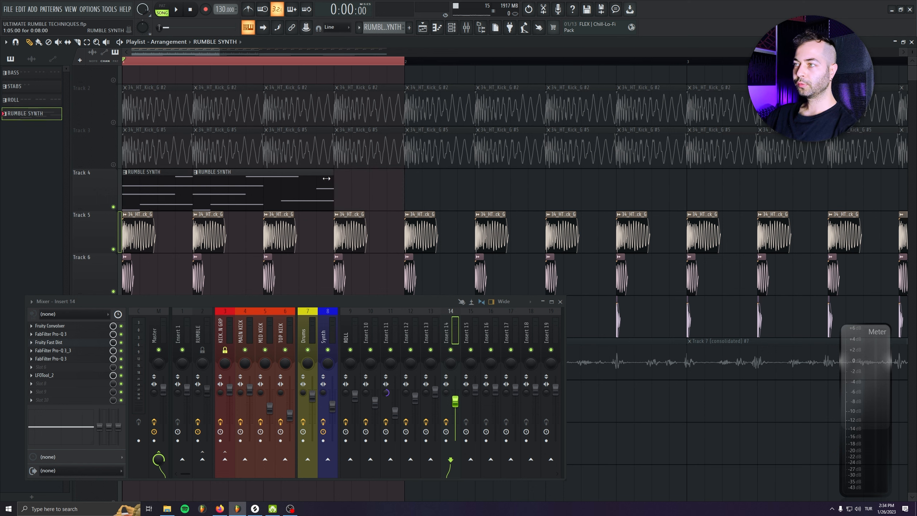
{"action": "left_click", "coordinate": [342, 181]}
{"action": "left_click_drag", "start_coordinate": [473, 174], "coordinate": [404, 175]}
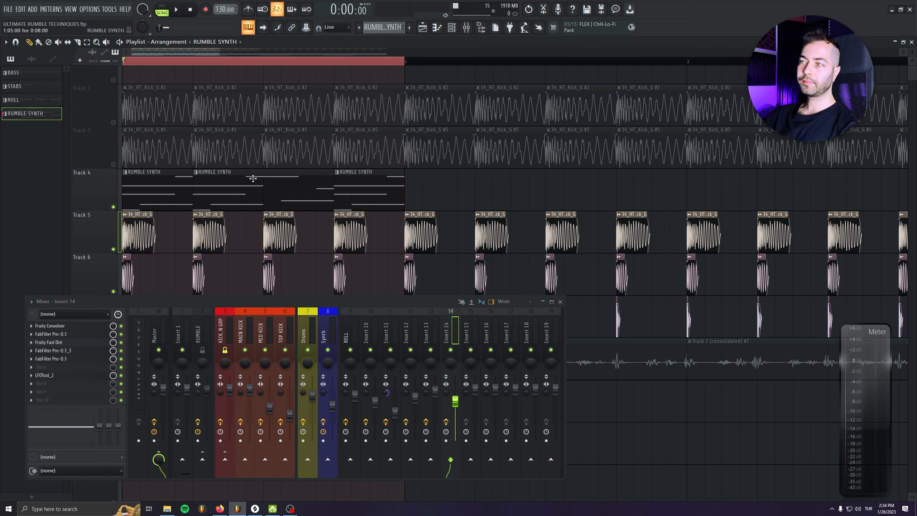
Play the arrangement and unmute the hat loops on Tracks 18 and 19, the shaker loop on Track 20 and the synth loop on Track 23
{"action": "key", "text": "space"}
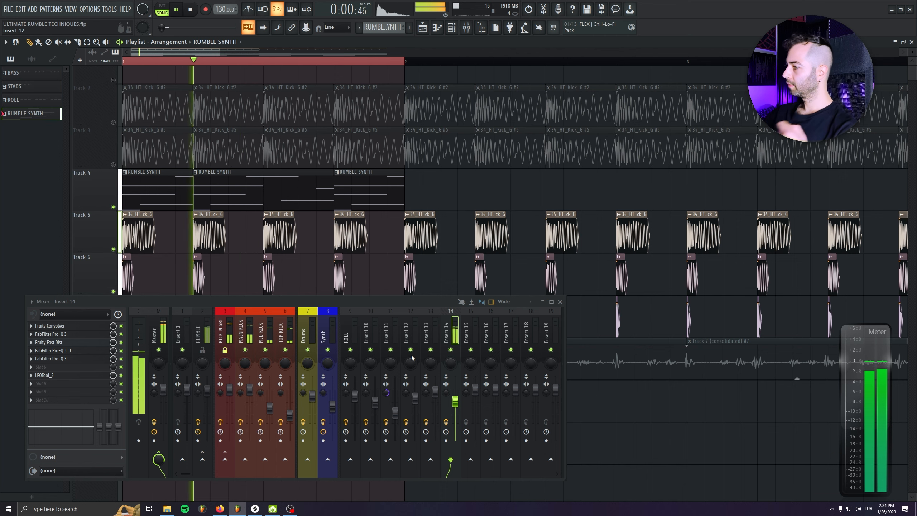
{"action": "scroll", "coordinate": [366, 257], "scroll_direction": "down", "scroll_amount": 5}
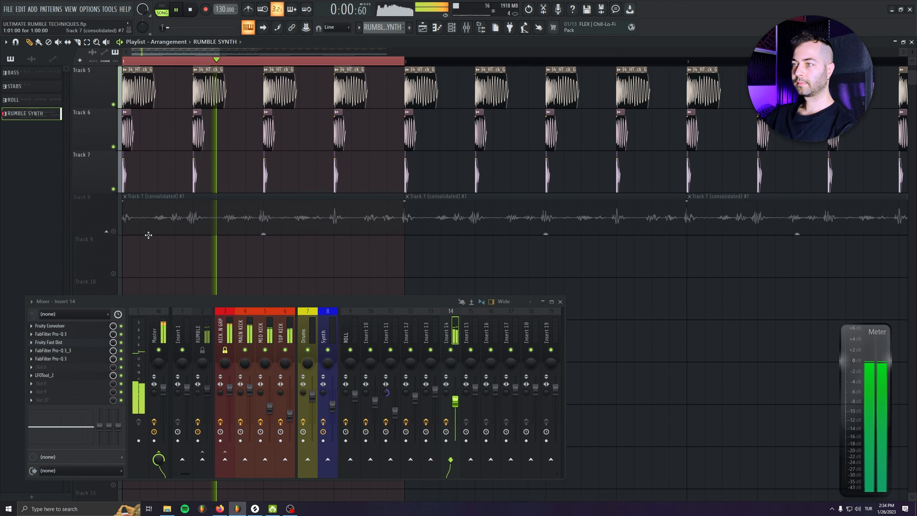
{"action": "scroll", "coordinate": [151, 237], "scroll_direction": "down", "scroll_amount": 5}
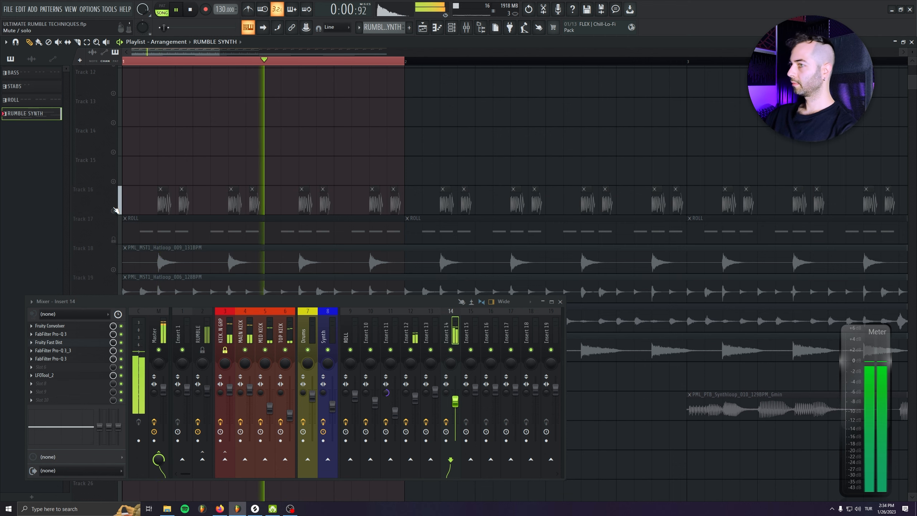
{"action": "scroll", "coordinate": [117, 202], "scroll_direction": "down", "scroll_amount": 4}
{"action": "right_click", "coordinate": [113, 181]}
{"action": "left_click", "coordinate": [113, 211]}
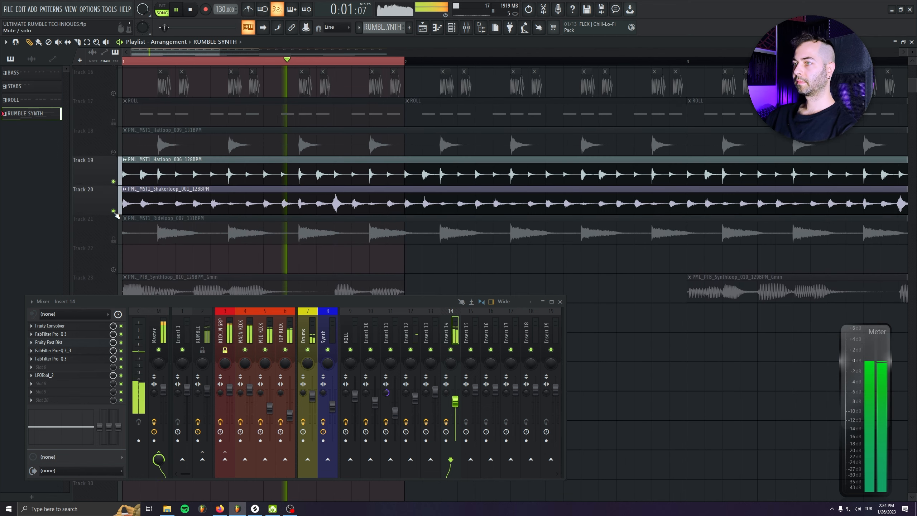
{"action": "left_click", "coordinate": [113, 152]}
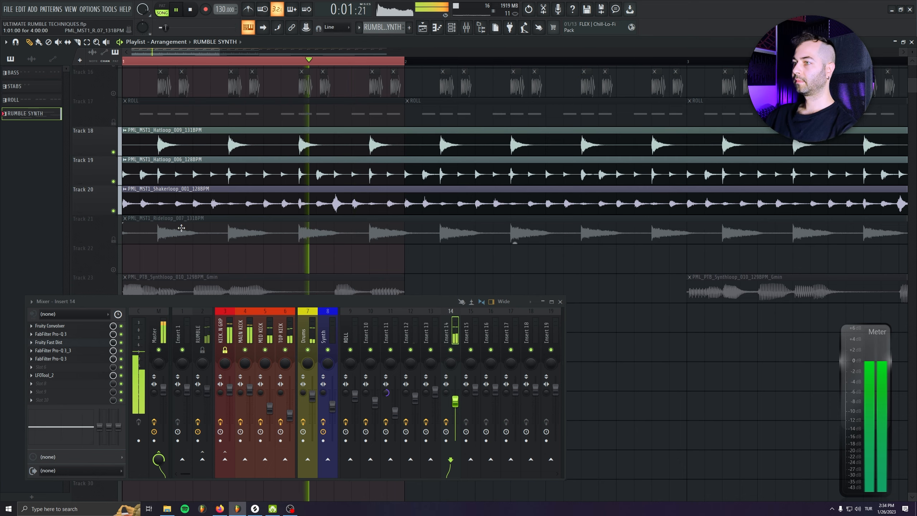
{"action": "scroll", "coordinate": [181, 227], "scroll_direction": "down", "scroll_amount": 4}
{"action": "left_click", "coordinate": [113, 181]}
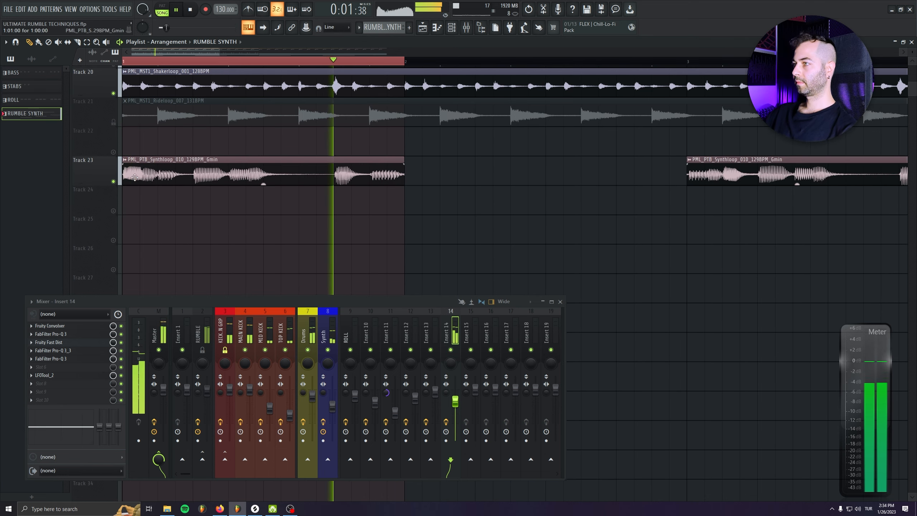
Repeat the first-bar RUMBLE SYNTH clips on Track 4 across a four-bar loop and play the arrangement from the start
{"action": "scroll", "coordinate": [254, 164], "scroll_direction": "down", "scroll_amount": 2}
{"action": "scroll", "coordinate": [245, 188], "scroll_direction": "up", "scroll_amount": 15}
{"action": "key", "text": "space"}
{"action": "key", "text": "space"}
{"action": "scroll", "coordinate": [239, 209], "scroll_direction": "down", "scroll_amount": 3}
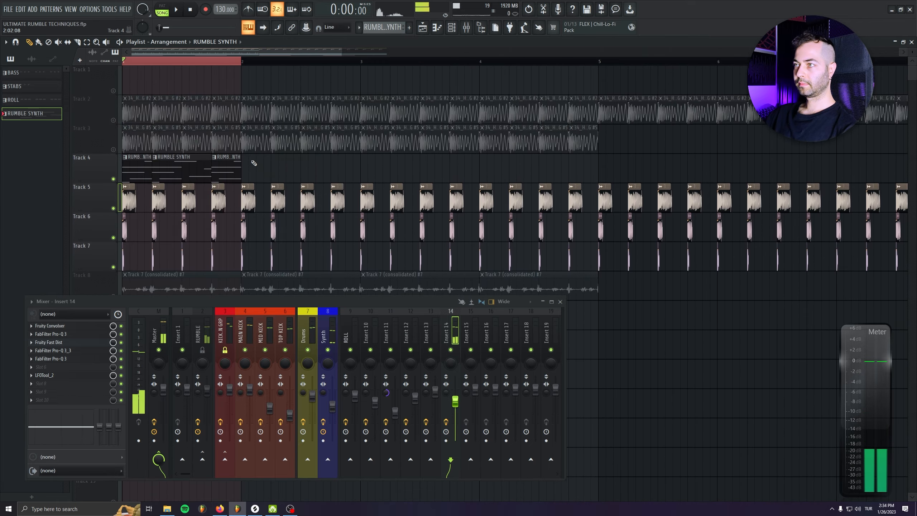
{"action": "scroll", "coordinate": [504, 196], "scroll_direction": "up", "scroll_amount": 1}
{"action": "left_click_drag", "start_coordinate": [369, 299], "coordinate": [378, 413]}
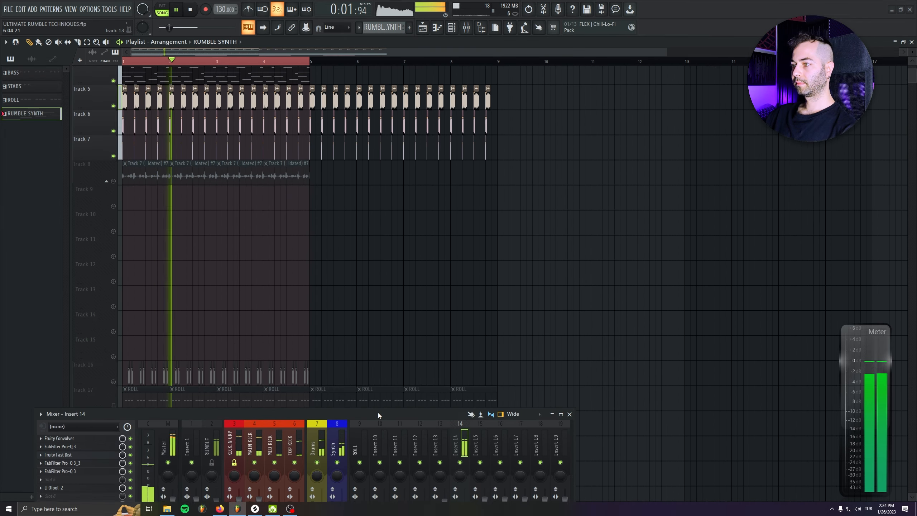
Unmute the STABS clips on Track 22 and bring the mixer fully into view
{"action": "scroll", "coordinate": [143, 290], "scroll_direction": "down", "scroll_amount": 10}
{"action": "left_click", "coordinate": [112, 281]}
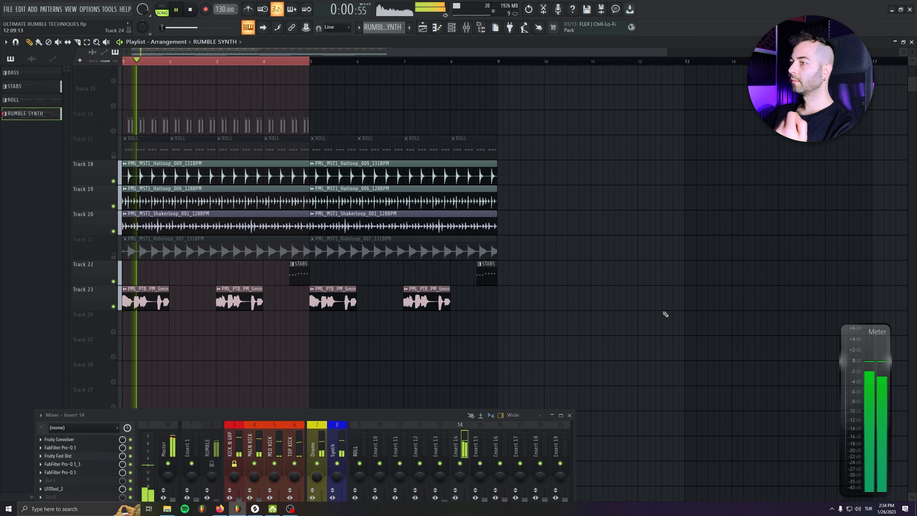
{"action": "left_click_drag", "start_coordinate": [423, 412], "coordinate": [429, 265]}
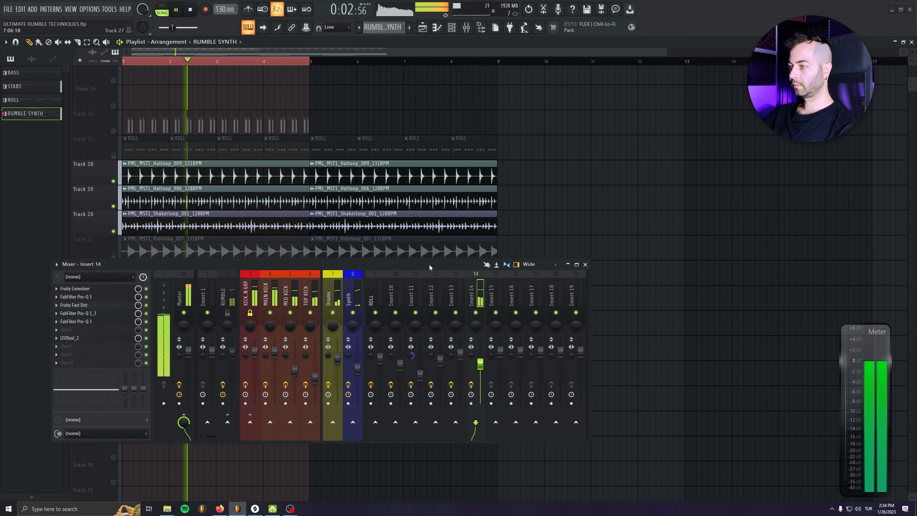
Mute the hat loops on Tracks 18 and 19 and the shaker loop on Track 20, and stop playback
{"action": "right_click", "coordinate": [645, 190]}
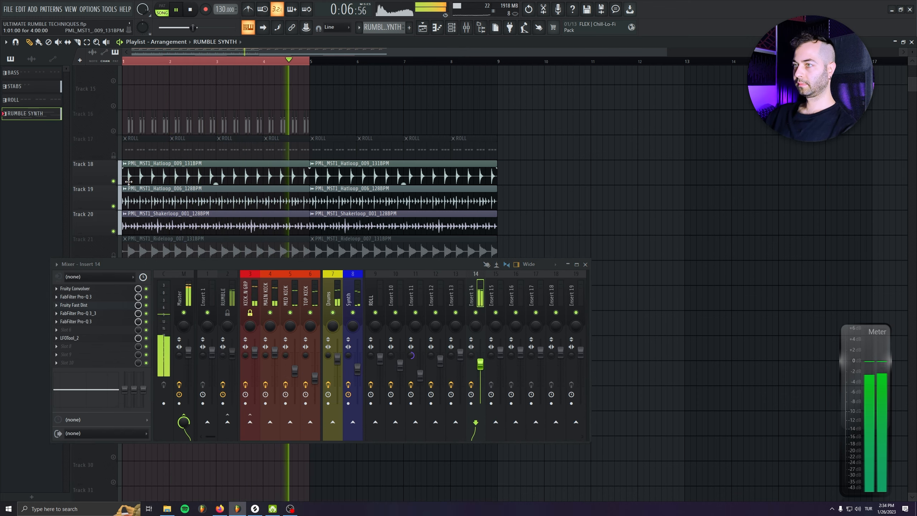
{"action": "left_click_drag", "start_coordinate": [112, 181], "coordinate": [116, 232]}
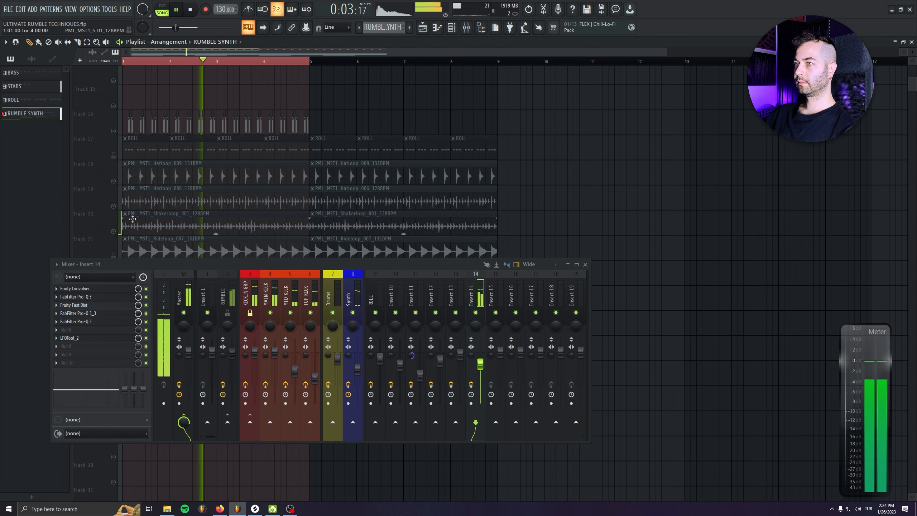
{"action": "key", "text": "space"}
{"action": "scroll", "coordinate": [188, 209], "scroll_direction": "up", "scroll_amount": 3}
{"action": "scroll", "coordinate": [189, 208], "scroll_direction": "up", "scroll_amount": 4}
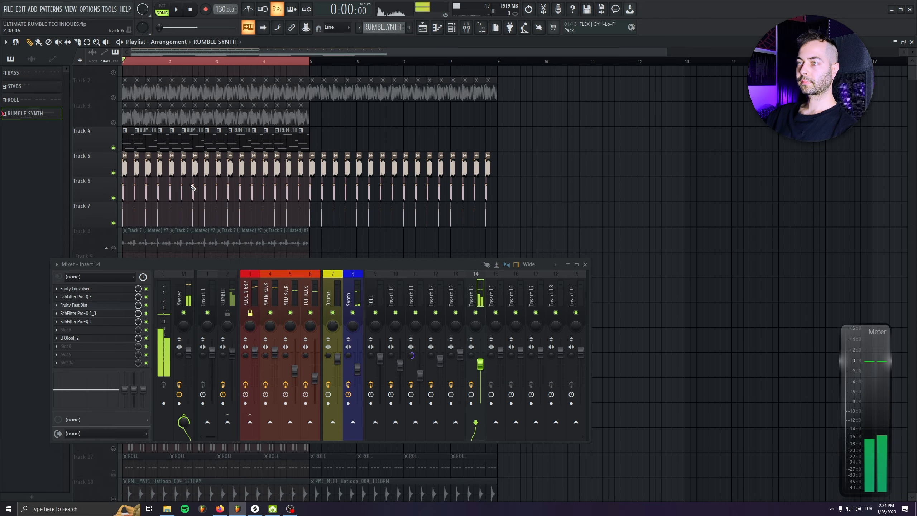
Move the mixer clear of the upper playlist tracks and save the project
{"action": "left_click_drag", "start_coordinate": [512, 260], "coordinate": [512, 292]}
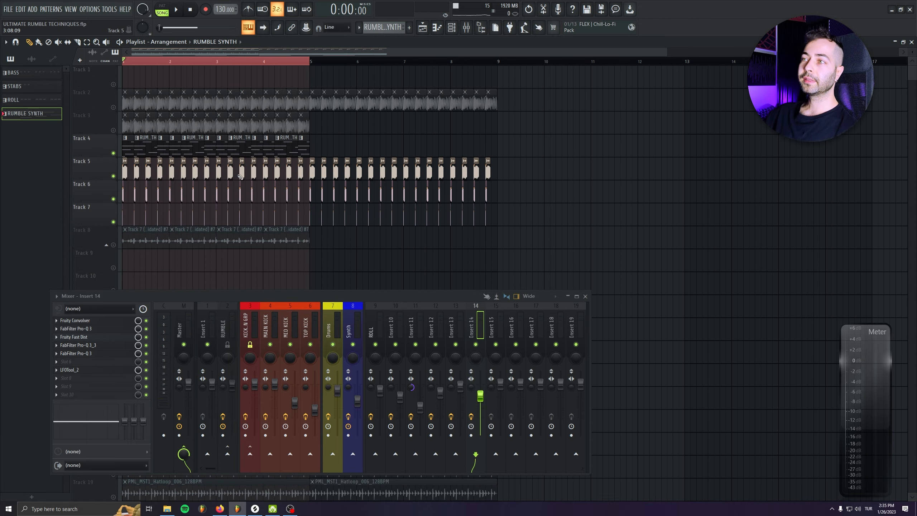
{"action": "scroll", "coordinate": [228, 187], "scroll_direction": "down", "scroll_amount": 1}
{"action": "key", "text": "ctrl+s"}
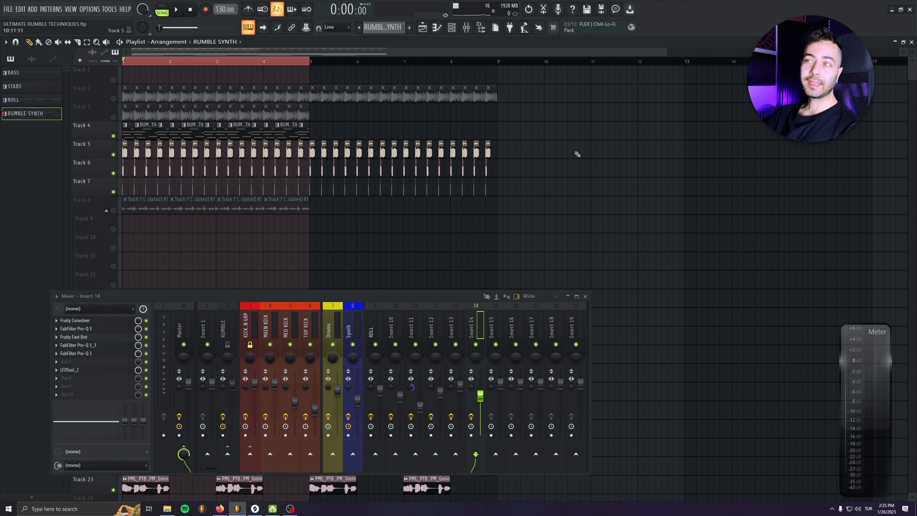
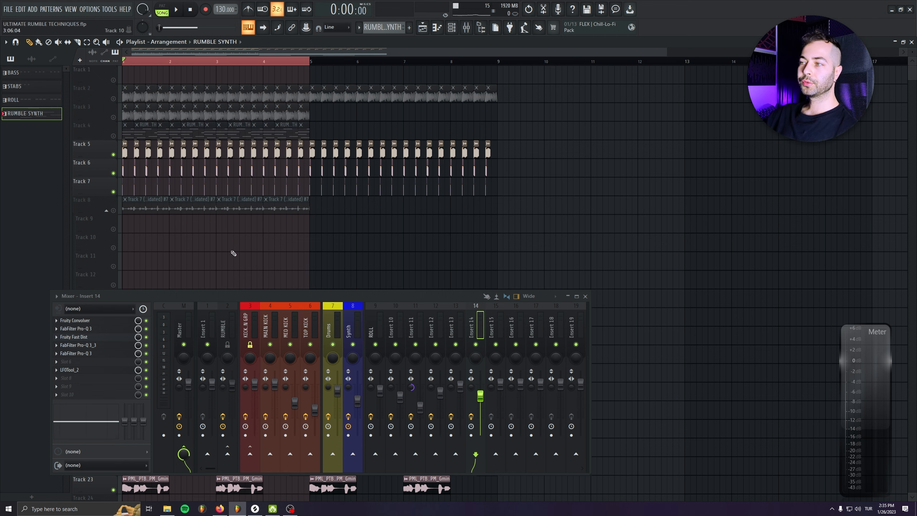
Play the kick and bring in the loops on Tracks 18, 19 and 20 and the synth loop on Track 23
{"action": "scroll", "coordinate": [144, 163], "scroll_direction": "down", "scroll_amount": 3}
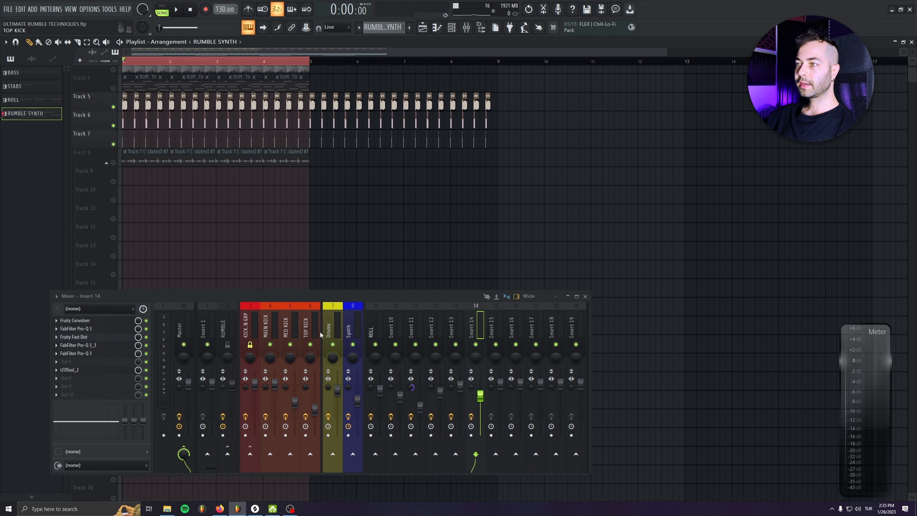
{"action": "left_click_drag", "start_coordinate": [232, 293], "coordinate": [543, 209]}
{"action": "key", "text": "space"}
{"action": "left_click", "coordinate": [112, 349]}
{"action": "left_click", "coordinate": [113, 386]}
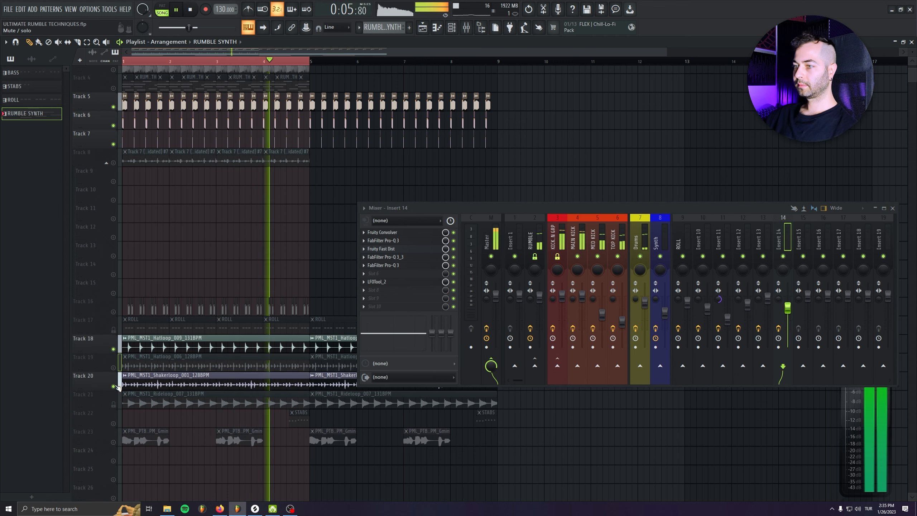
{"action": "left_click", "coordinate": [113, 367]}
{"action": "left_click", "coordinate": [113, 442]}
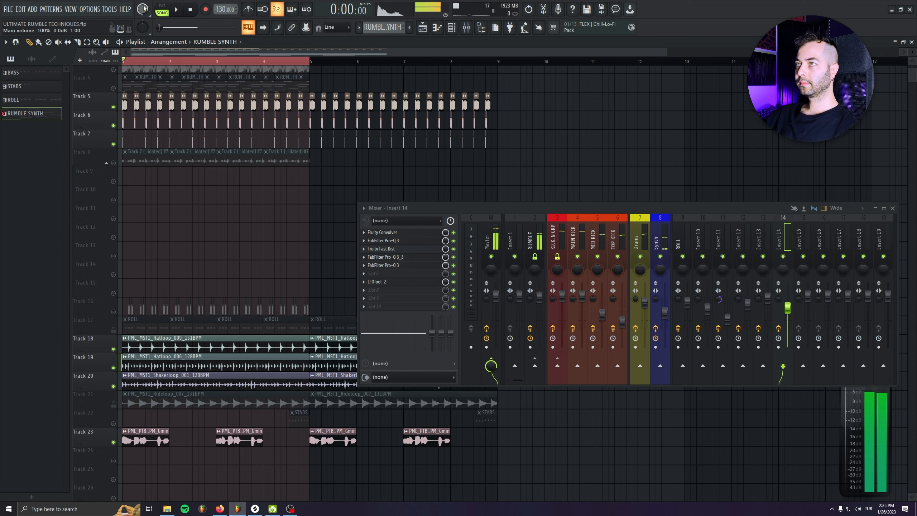
Unmute the kick rumble on Track 3, play it with the loops and select its mixer channel, Insert 10
{"action": "scroll", "coordinate": [123, 113], "scroll_direction": "up", "scroll_amount": 3}
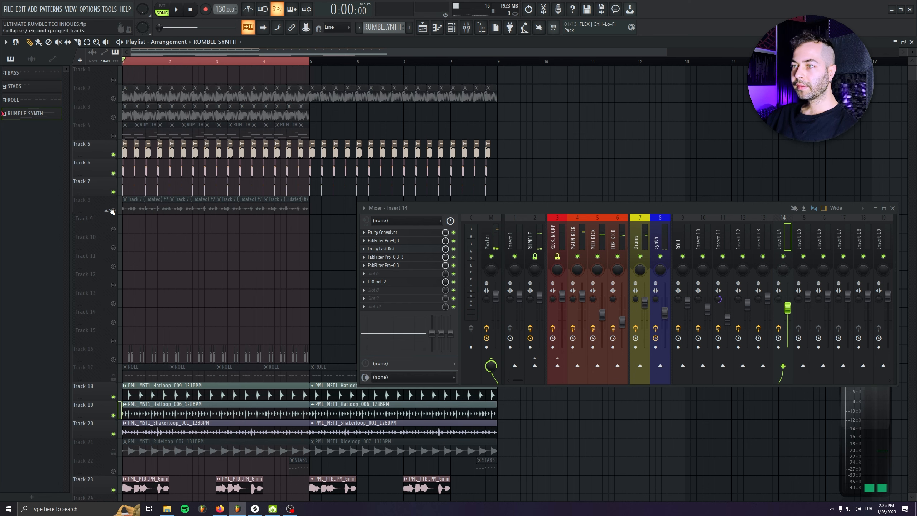
{"action": "left_click", "coordinate": [113, 117]}
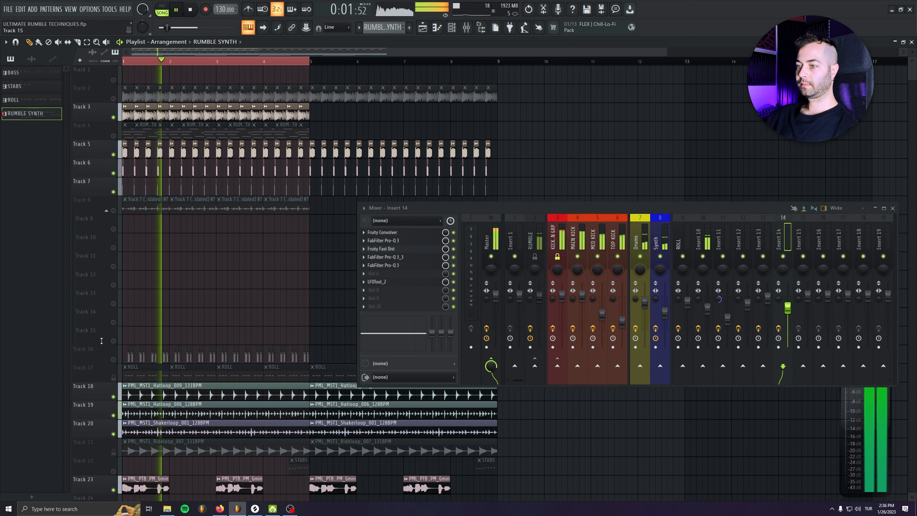
{"action": "scroll", "coordinate": [102, 341], "scroll_direction": "down", "scroll_amount": 4}
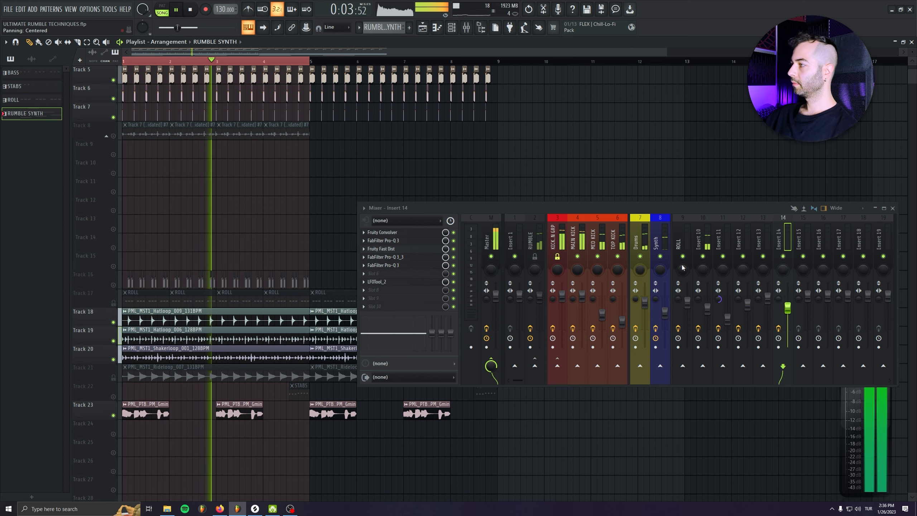
{"action": "left_click", "coordinate": [708, 307]}
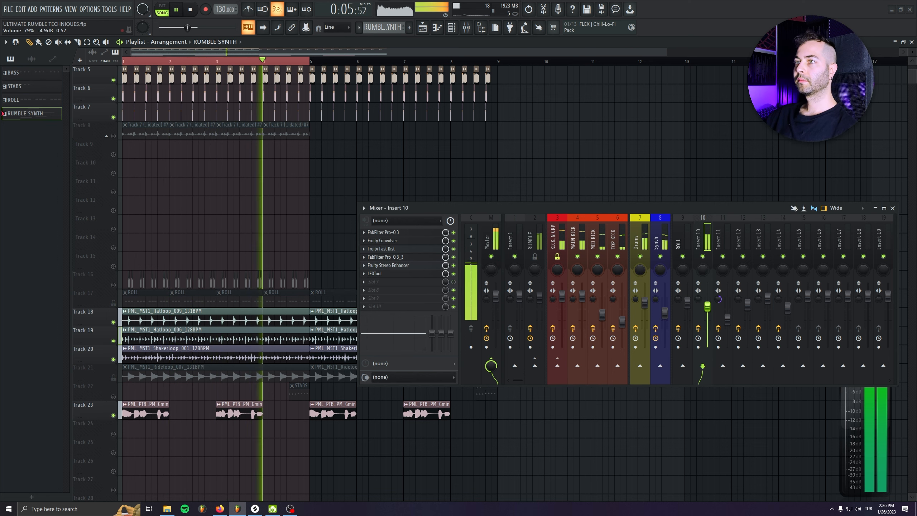
Mute the loops on Tracks 18, 19 and 20 during playback to hear the Track 3 rumble more clearly
{"action": "left_click", "coordinate": [113, 322]}
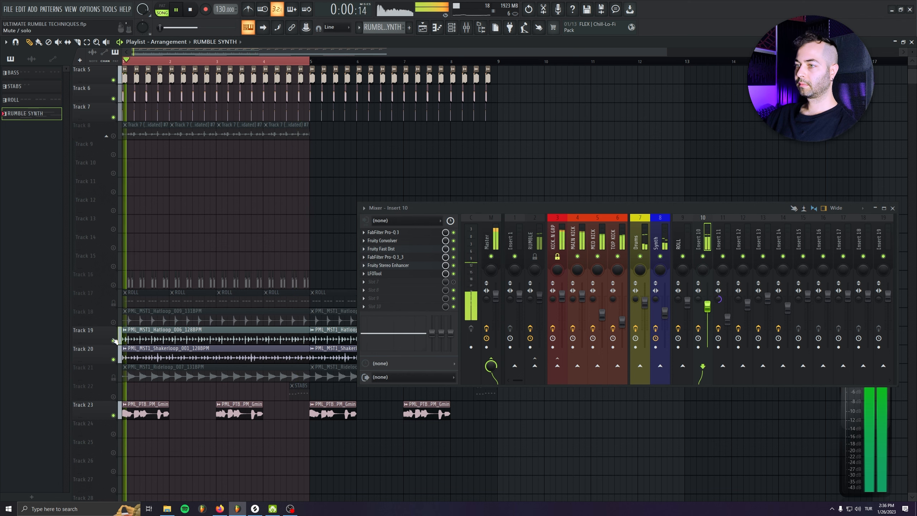
{"action": "left_click", "coordinate": [113, 341]}
{"action": "left_click", "coordinate": [113, 359]}
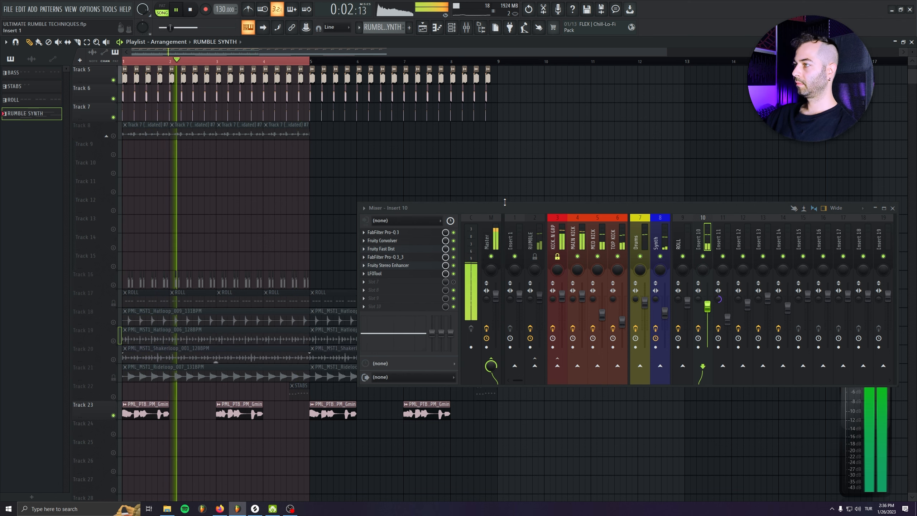
{"action": "left_click_drag", "start_coordinate": [506, 208], "coordinate": [395, 201]}
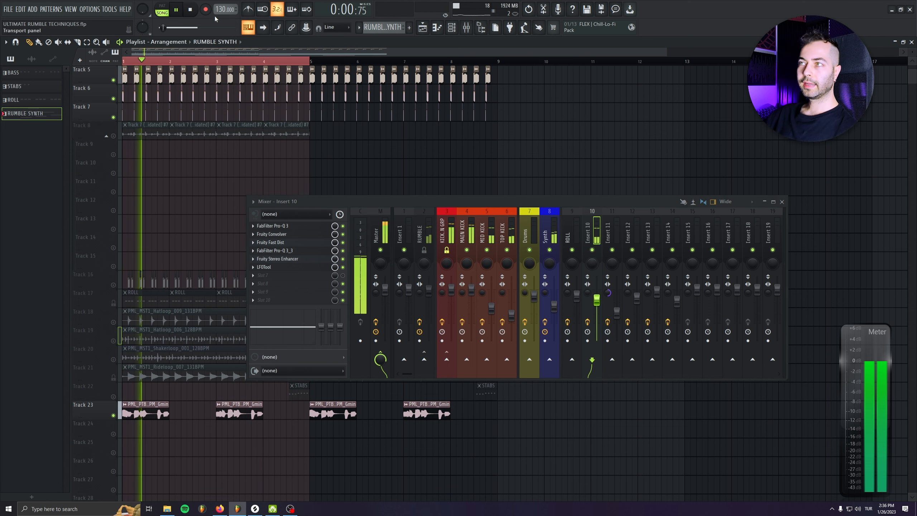
Mute Track 3, unmute the consolidated clips on Track 8 and play them with the kick and synth loop
{"action": "scroll", "coordinate": [116, 120], "scroll_direction": "up", "scroll_amount": 4}
{"action": "key", "text": "space"}
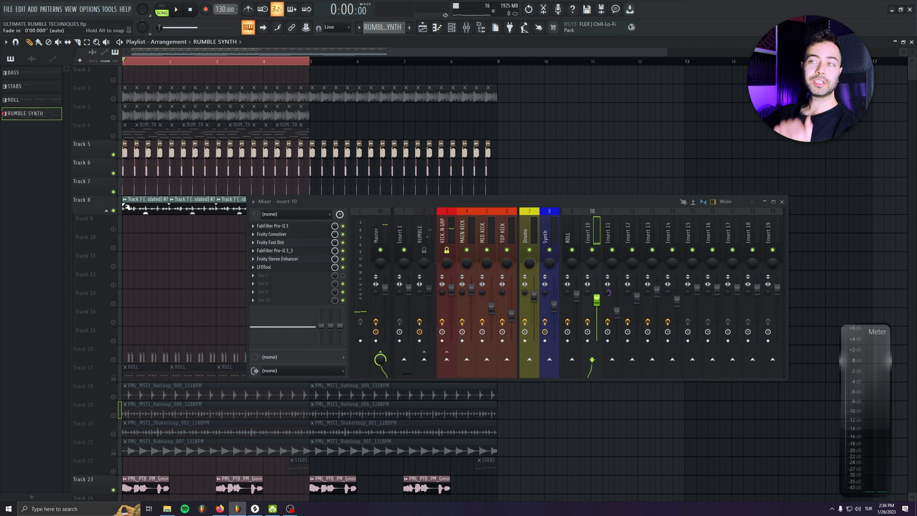
{"action": "key", "text": "space"}
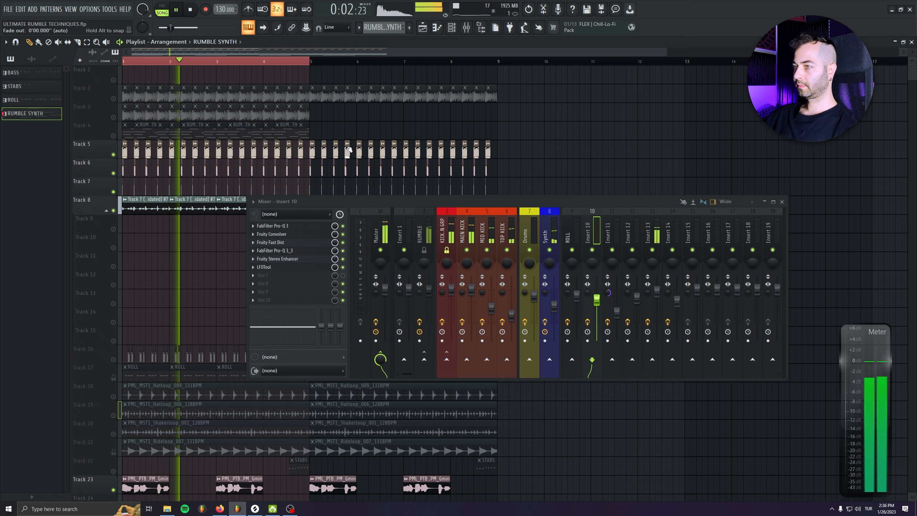
{"action": "scroll", "coordinate": [303, 172], "scroll_direction": "down", "scroll_amount": 6}
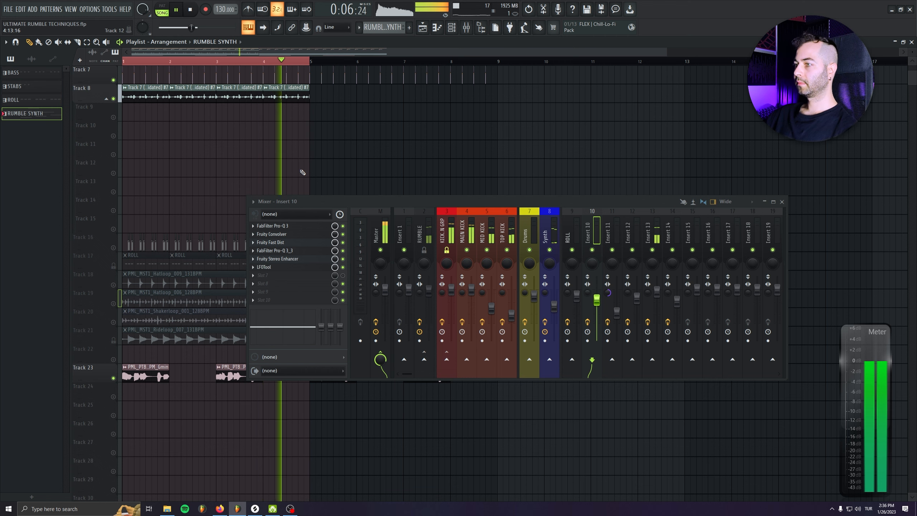
{"action": "scroll", "coordinate": [303, 172], "scroll_direction": "up", "scroll_amount": 3}
{"action": "left_click_drag", "start_coordinate": [311, 202], "coordinate": [375, 231]}
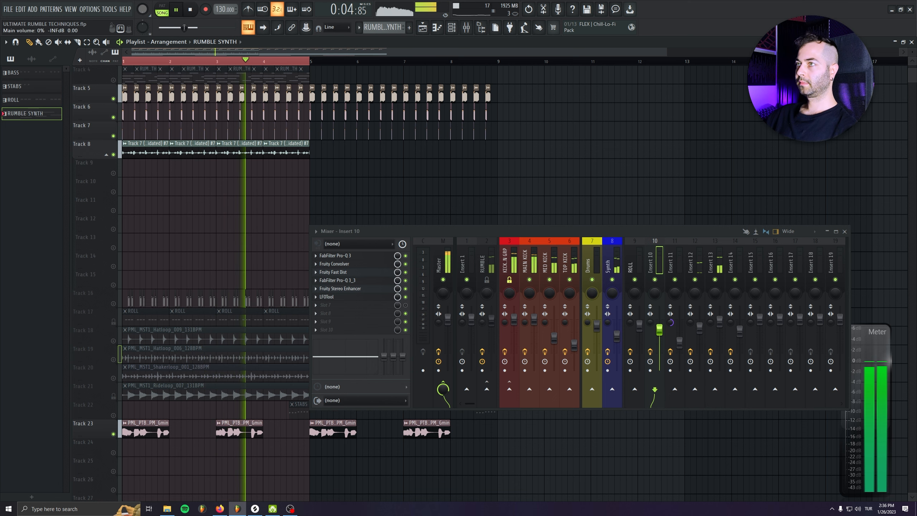
Stop playback, mute Track 8 and unmute the RUMBLE SYNTH clips on Track 4
{"action": "key", "text": "space"}
{"action": "scroll", "coordinate": [111, 118], "scroll_direction": "up", "scroll_amount": 2}
{"action": "scroll", "coordinate": [241, 164], "scroll_direction": "up", "scroll_amount": 1}
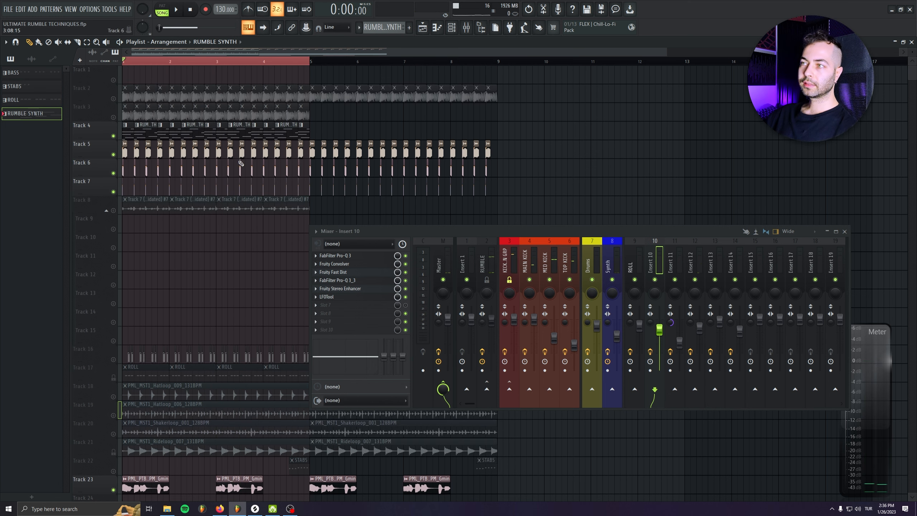
Open the RUMBLE SYNTH pattern's 3x Osc notes in the piano roll, review them and return to the playlist
{"action": "double_click", "coordinate": [174, 130]}
{"action": "left_click_drag", "start_coordinate": [350, 174], "coordinate": [446, 105]}
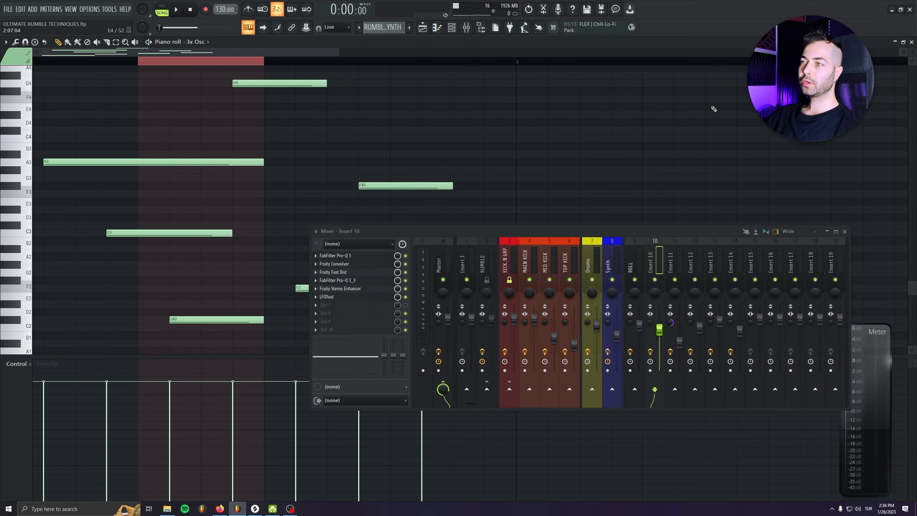
{"action": "left_click", "coordinate": [911, 42]}
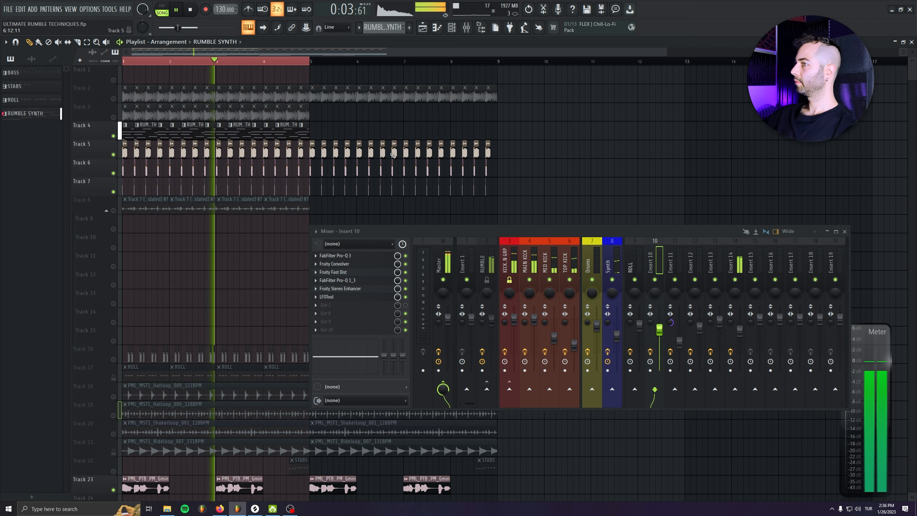
Play the RUMBLE SYNTH arrangement and unmute the hat loops on Tracks 18 and 19
{"action": "left_click", "coordinate": [114, 434]}
{"action": "left_click", "coordinate": [115, 415]}
{"action": "left_click", "coordinate": [115, 433]}
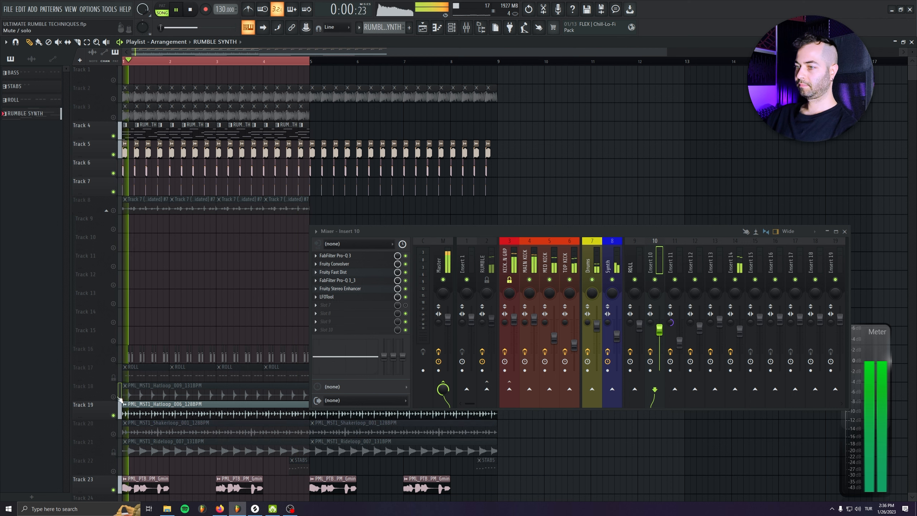
{"action": "left_click", "coordinate": [119, 397]}
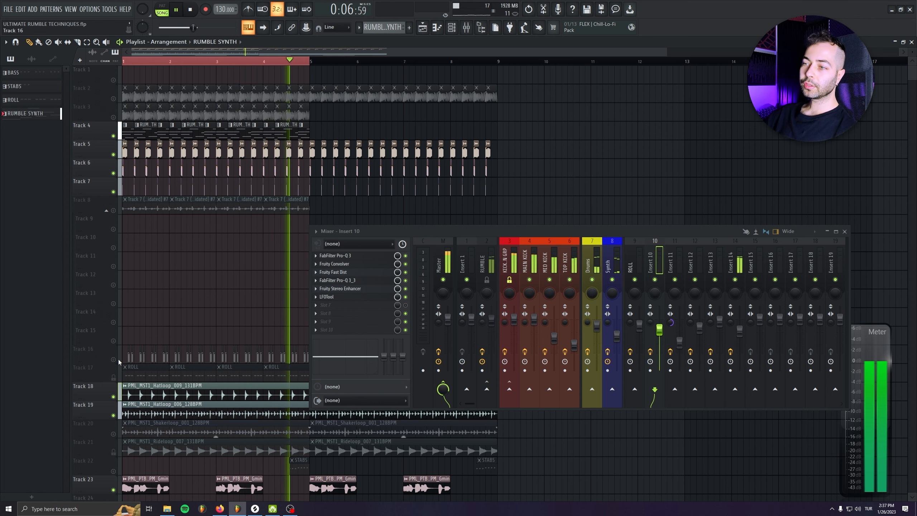
Mute the hat loops on Tracks 18 and 19, unmute the rumble clips on Track 16 and uncover them from the mixer
{"action": "left_click", "coordinate": [119, 390]}
{"action": "left_click", "coordinate": [119, 409]}
{"action": "left_click", "coordinate": [114, 360]}
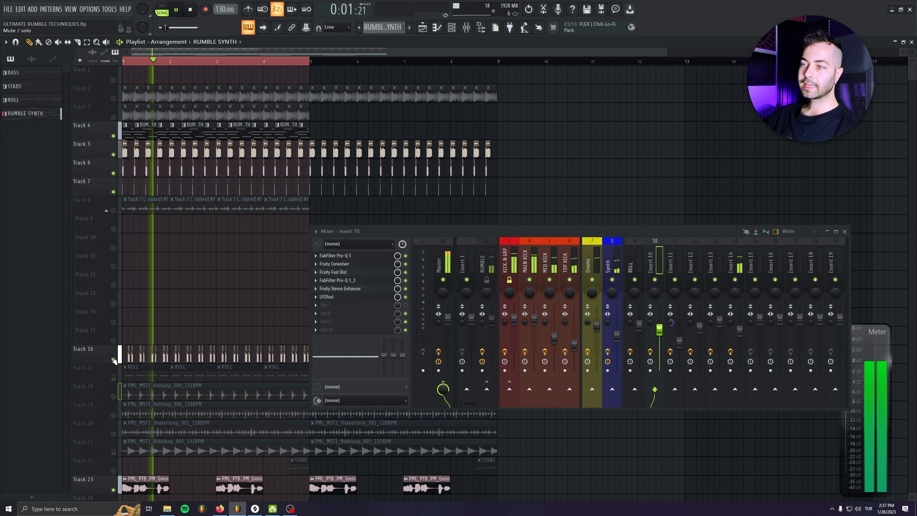
{"action": "scroll", "coordinate": [205, 235], "scroll_direction": "down", "scroll_amount": 4}
{"action": "scroll", "coordinate": [353, 231], "scroll_direction": "up", "scroll_amount": 3}
{"action": "left_click_drag", "start_coordinate": [353, 231], "coordinate": [291, 405]}
{"action": "left_click_drag", "start_coordinate": [734, 229], "coordinate": [112, 280]}
Mute the RUMBLE SYNTH clips on Track 4, stop playback and bring the whole mixer into view
{"action": "key", "text": "space"}
{"action": "scroll", "coordinate": [150, 319], "scroll_direction": "up", "scroll_amount": 3}
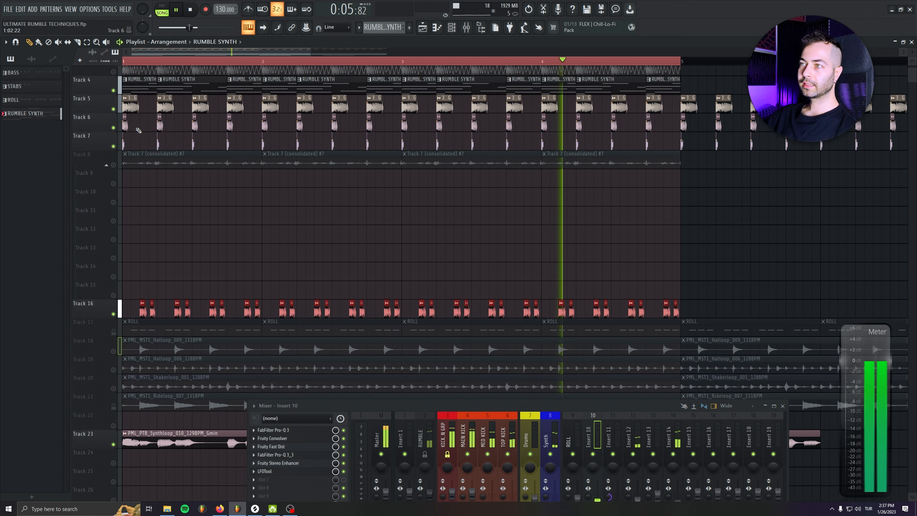
{"action": "left_click", "coordinate": [113, 112]}
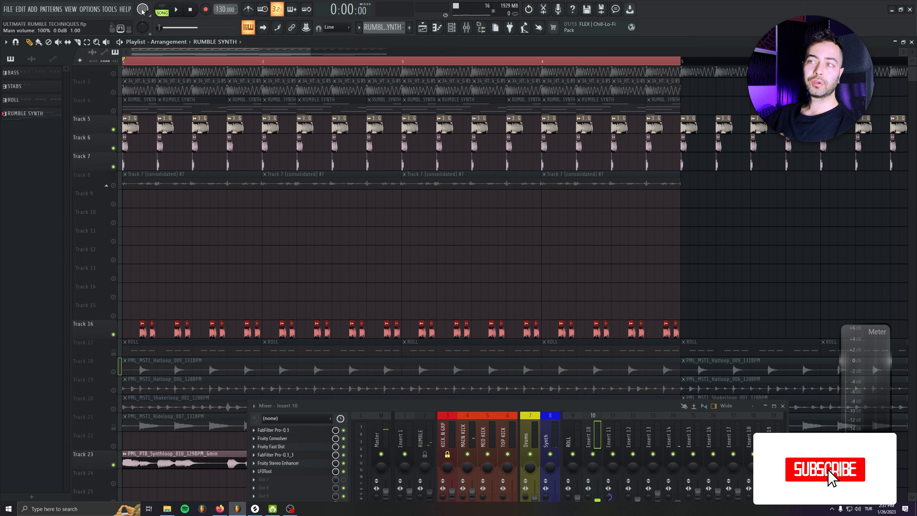
{"action": "left_click_drag", "start_coordinate": [399, 406], "coordinate": [364, 291]}
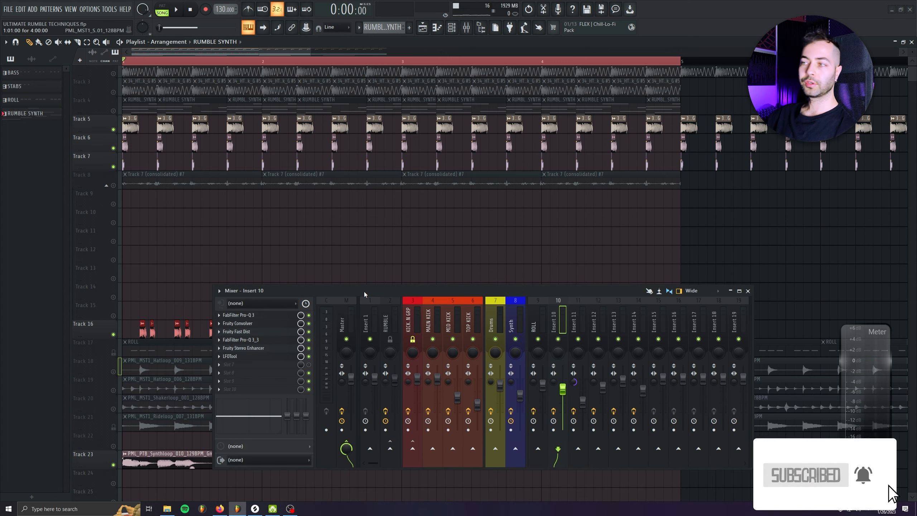
Play the Track 16 rumble with the kicks and mute the synth loop on Track 23
{"action": "key", "text": "space"}
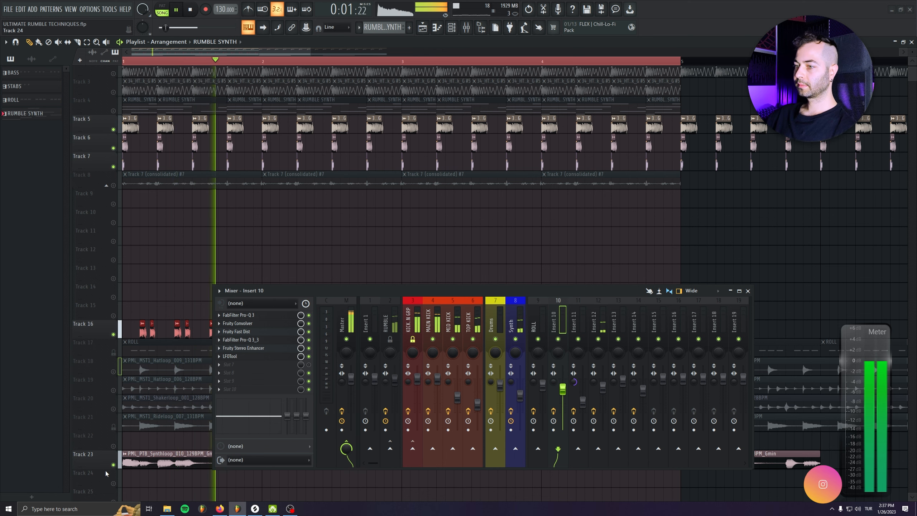
{"action": "left_click", "coordinate": [113, 465]}
{"action": "scroll", "coordinate": [114, 378], "scroll_direction": "up", "scroll_amount": 2}
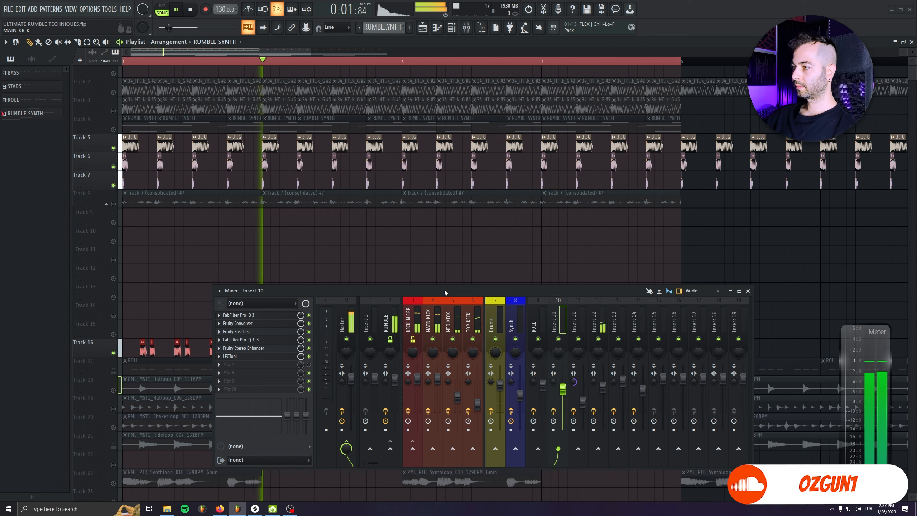
Select Insert 12 in the mixer to examine the Track 16 rumble's effect chain, and stop playback
{"action": "left_click_drag", "start_coordinate": [444, 290], "coordinate": [419, 130]}
{"action": "scroll", "coordinate": [137, 362], "scroll_direction": "up", "scroll_amount": 4}
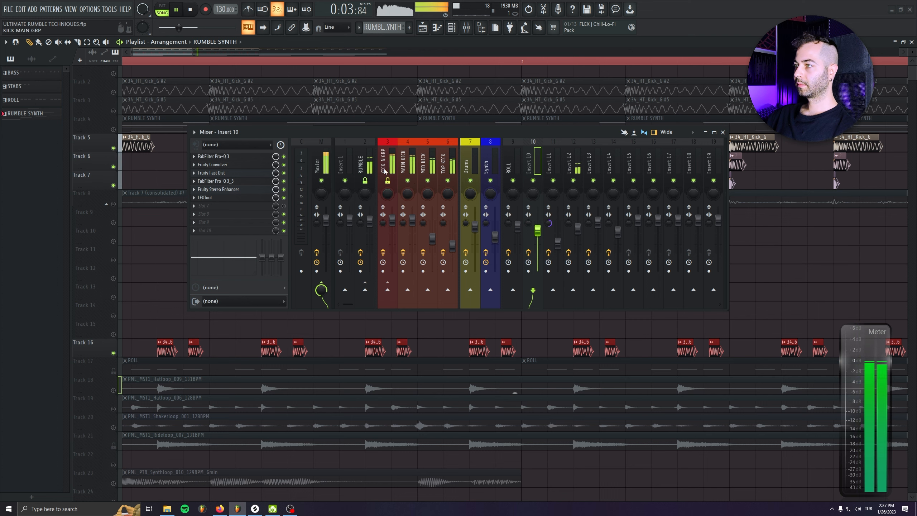
{"action": "left_click", "coordinate": [578, 208]}
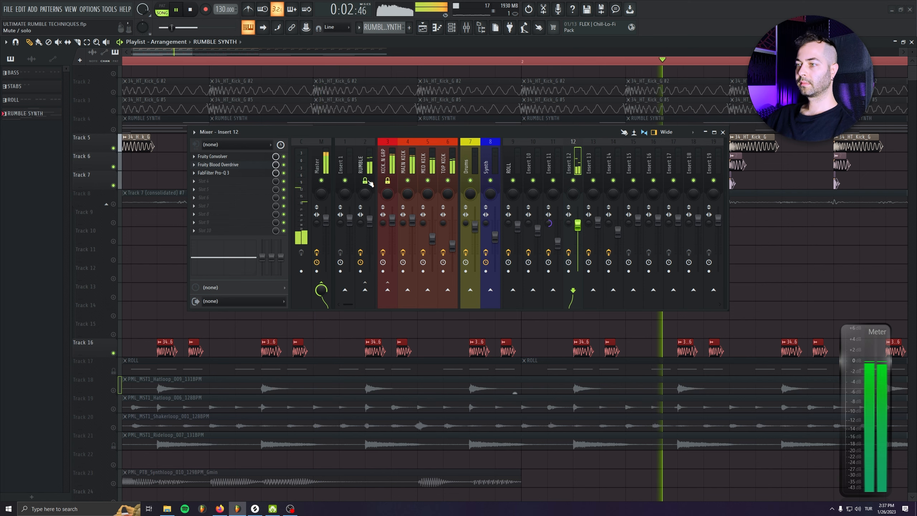
{"action": "key", "text": "space"}
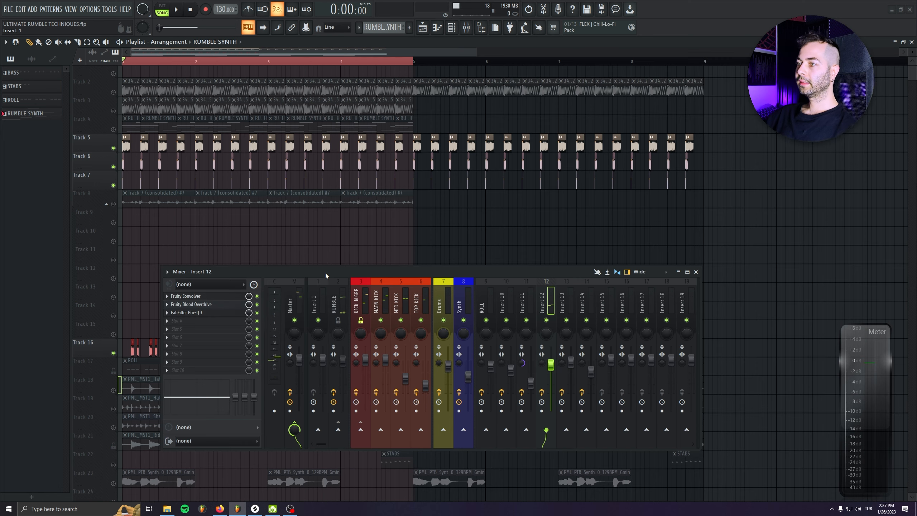